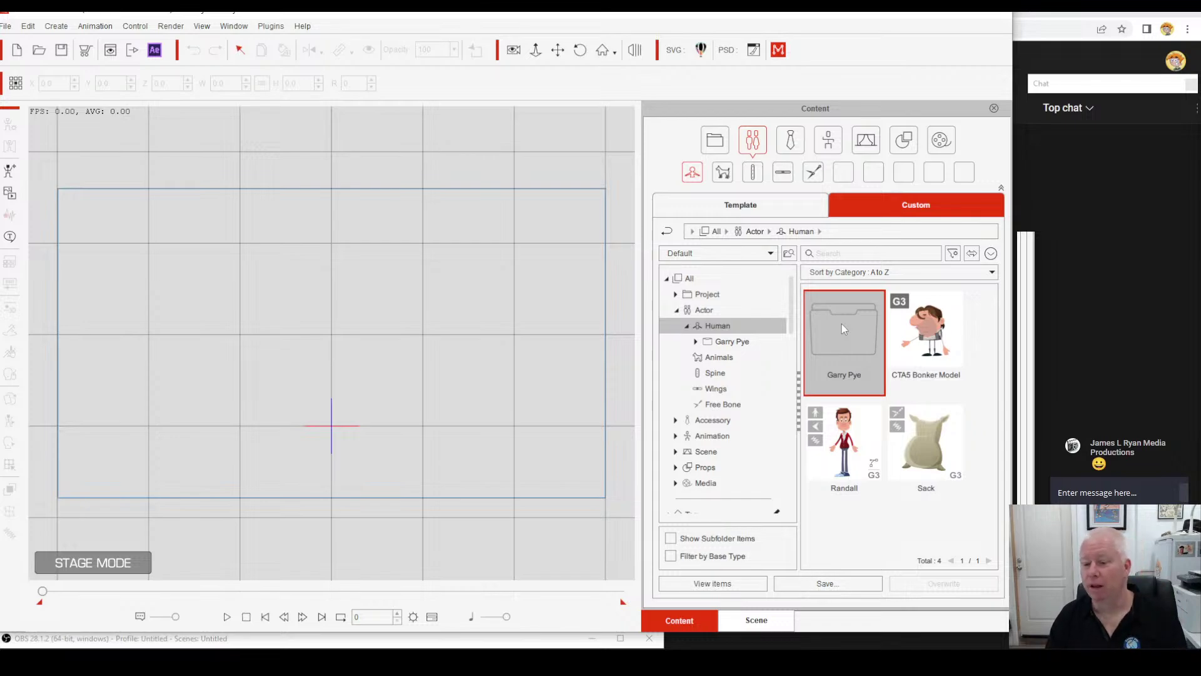
Load the Cliff character from the School Squad folder of the custom human actors onto the stage.
{"action": "double_click", "coordinate": [842, 324]}
{"action": "scroll", "coordinate": [846, 503], "scroll_direction": "down", "scroll_amount": 2}
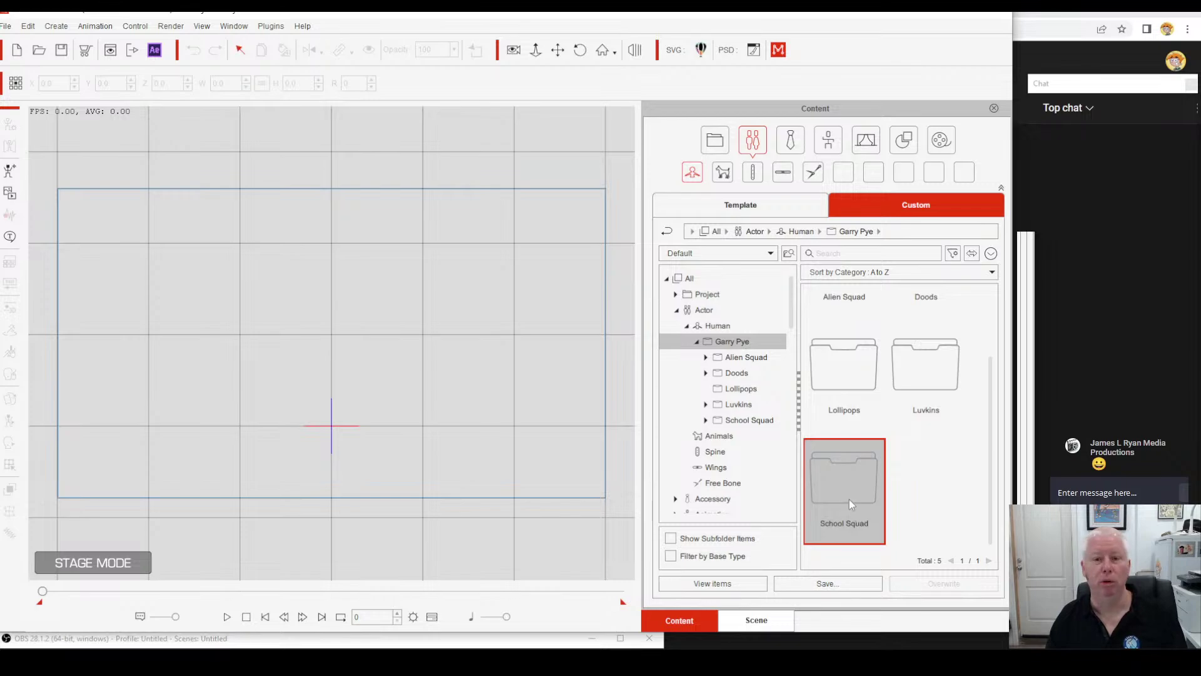
{"action": "double_click", "coordinate": [850, 498]}
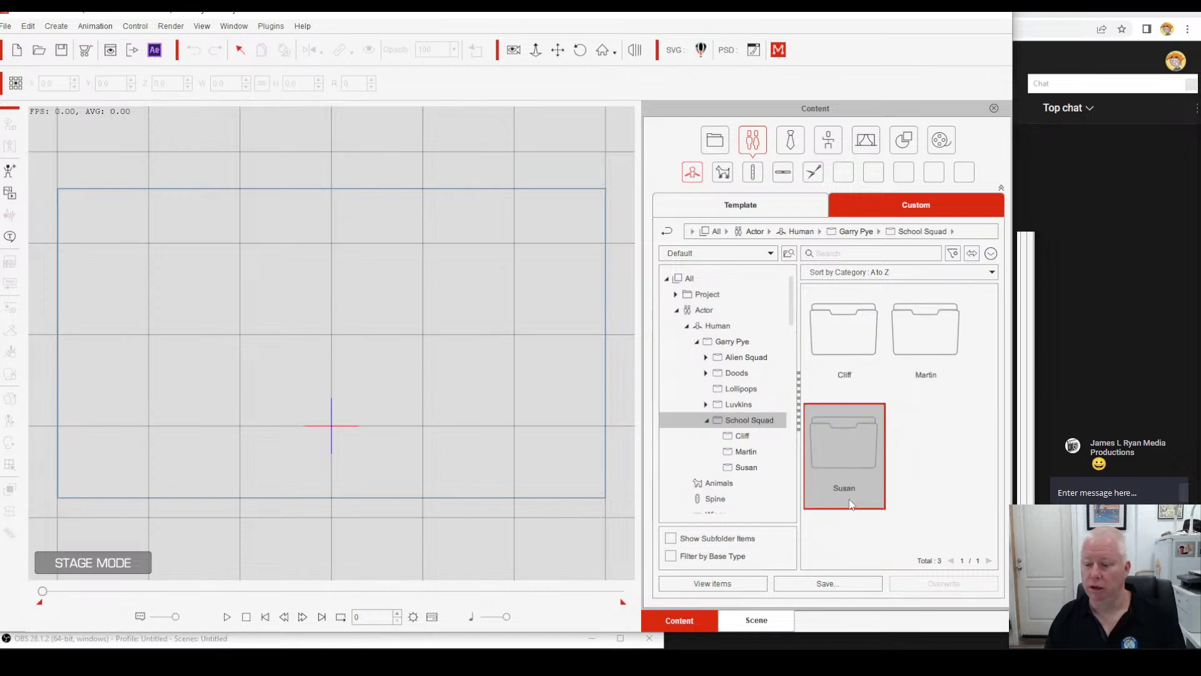
{"action": "double_click", "coordinate": [853, 319]}
{"action": "left_click_drag", "start_coordinate": [854, 319], "coordinate": [359, 299]}
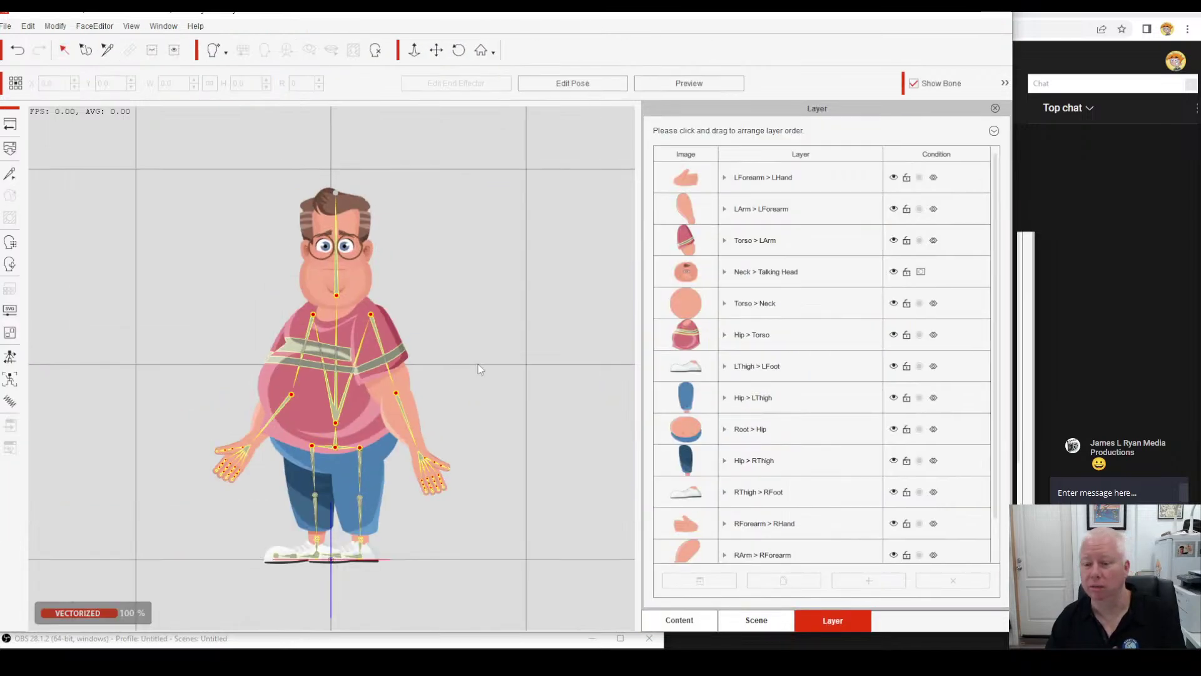
Open the SVG group editor for the character and automatically group its vector shapes by colour.
{"action": "left_click", "coordinate": [10, 335]}
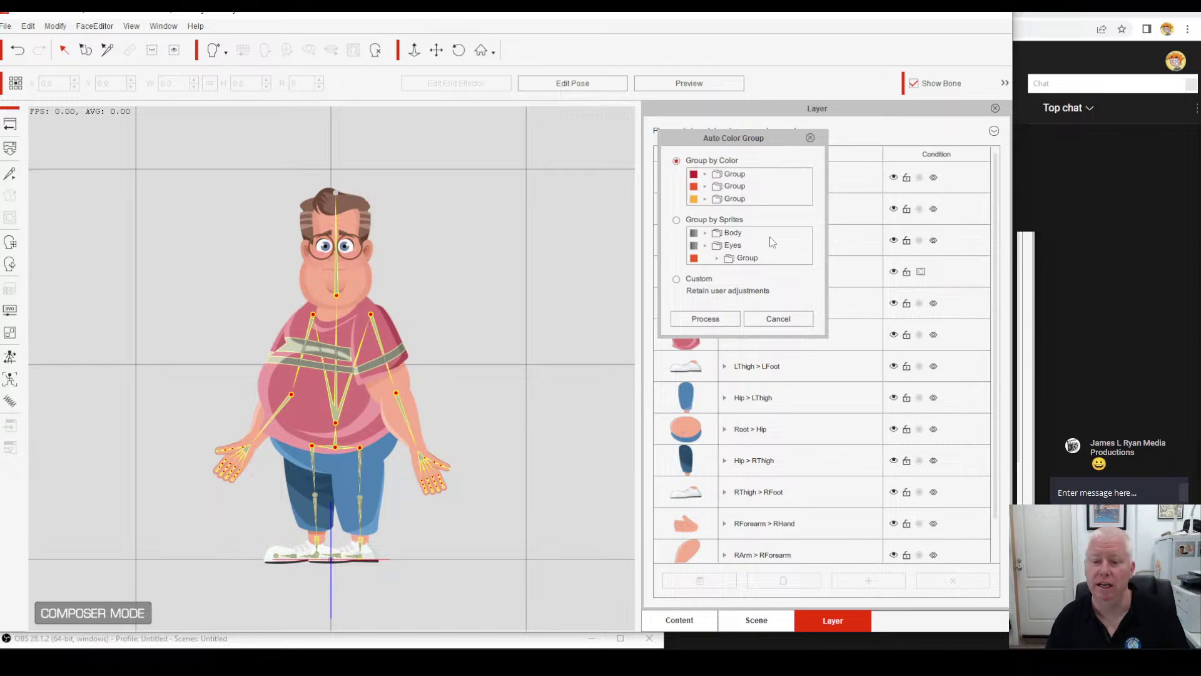
{"action": "left_click", "coordinate": [718, 322]}
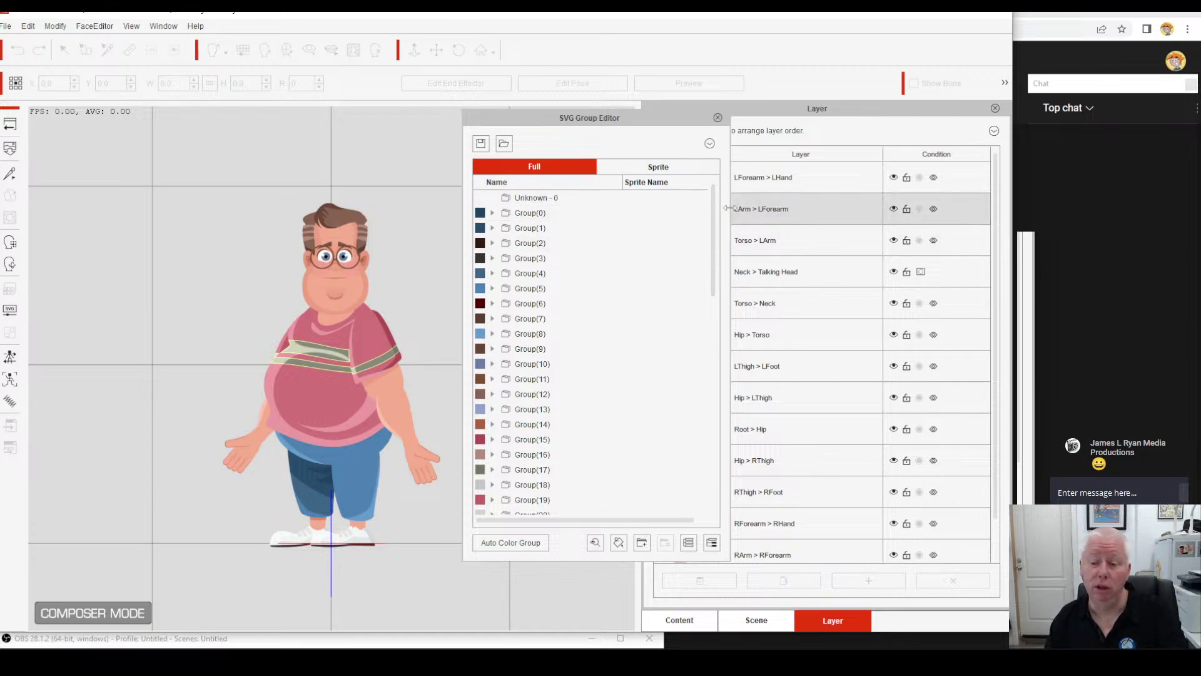
Look through the full list of colour groups and inspect the paths contained in Group(0).
{"action": "left_click_drag", "start_coordinate": [717, 204], "coordinate": [703, 433]}
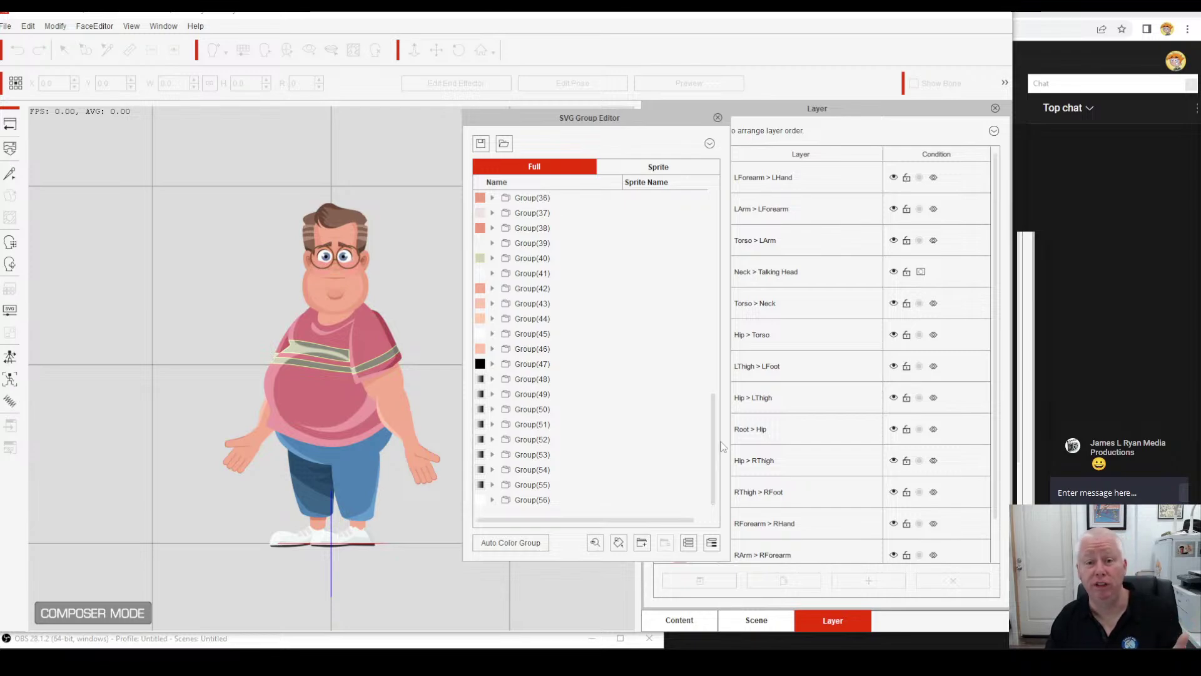
{"action": "left_click_drag", "start_coordinate": [713, 438], "coordinate": [733, 205]}
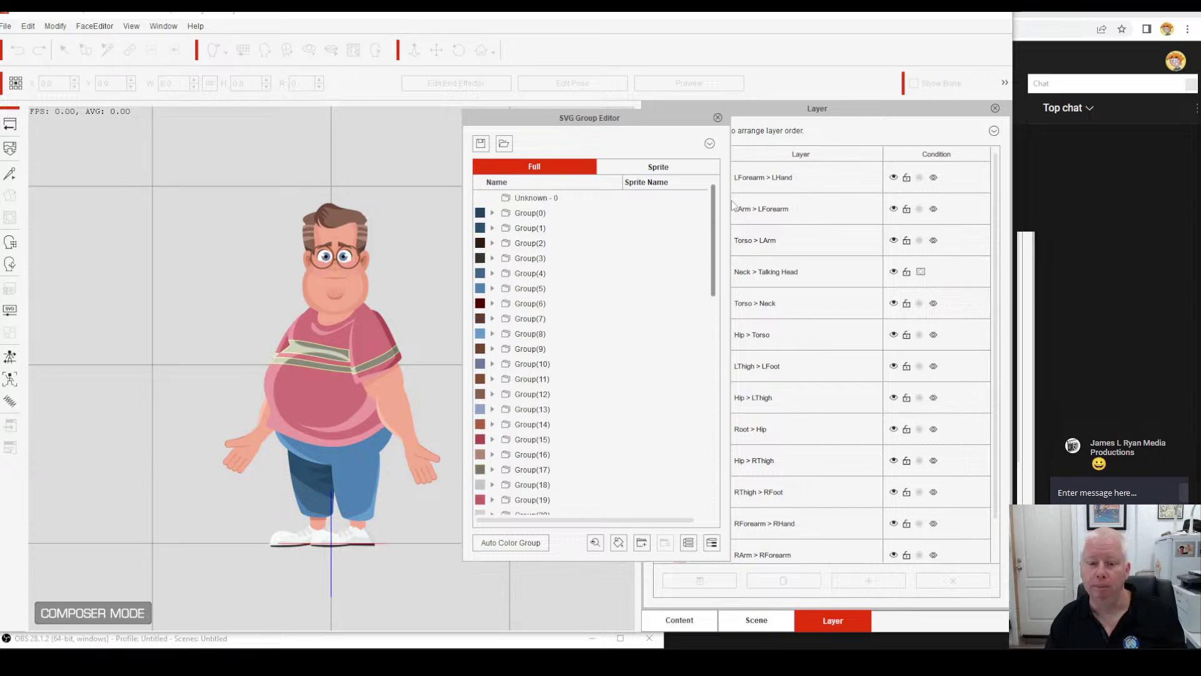
{"action": "left_click", "coordinate": [527, 219]}
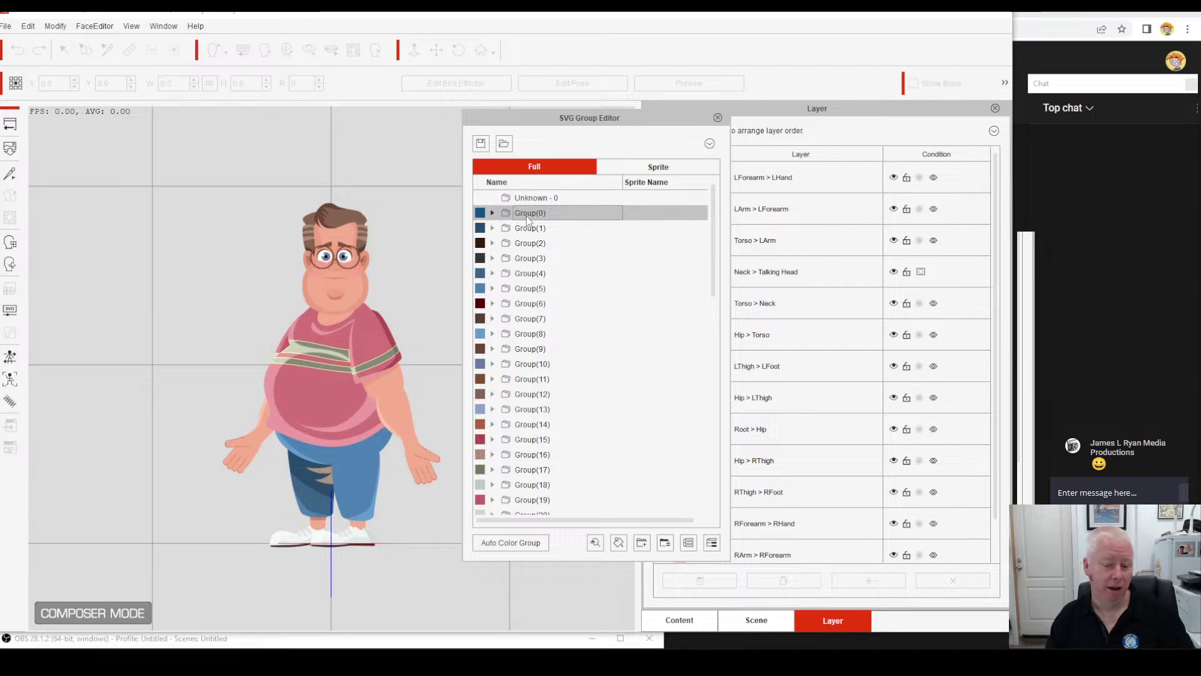
{"action": "left_click", "coordinate": [492, 212]}
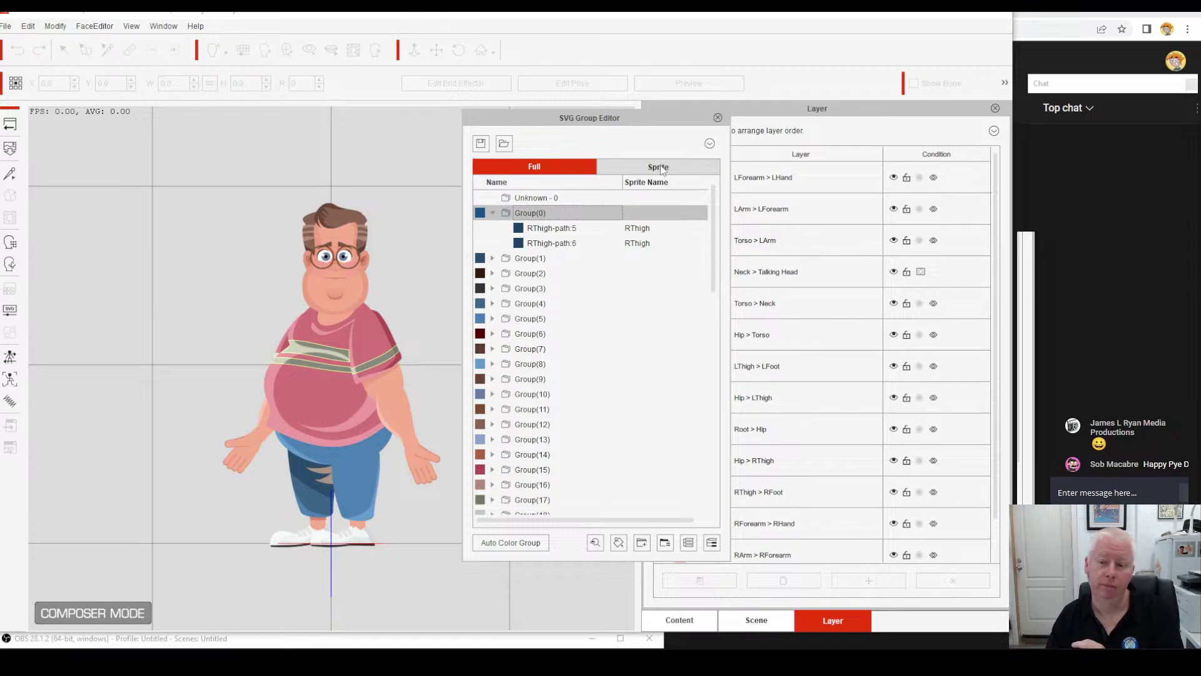
Show the groups per sprite and check which part of the hip sprite belongs to Group(5).
{"action": "left_click", "coordinate": [661, 169]}
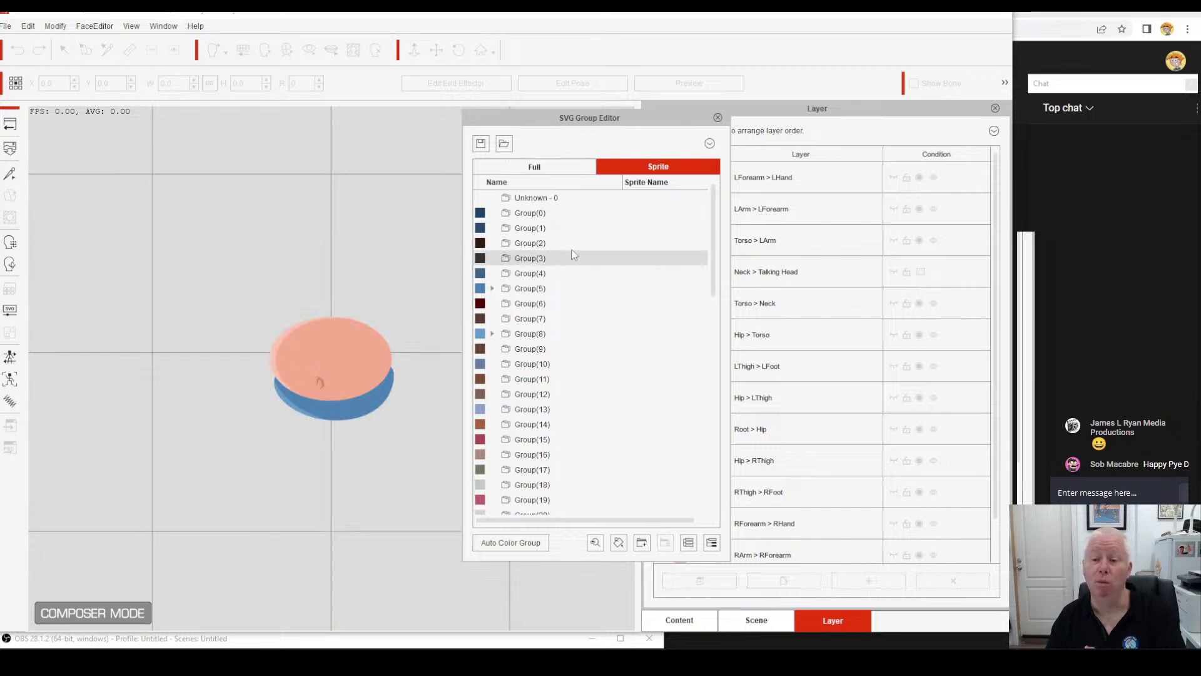
{"action": "left_click_drag", "start_coordinate": [648, 115], "coordinate": [585, 112]}
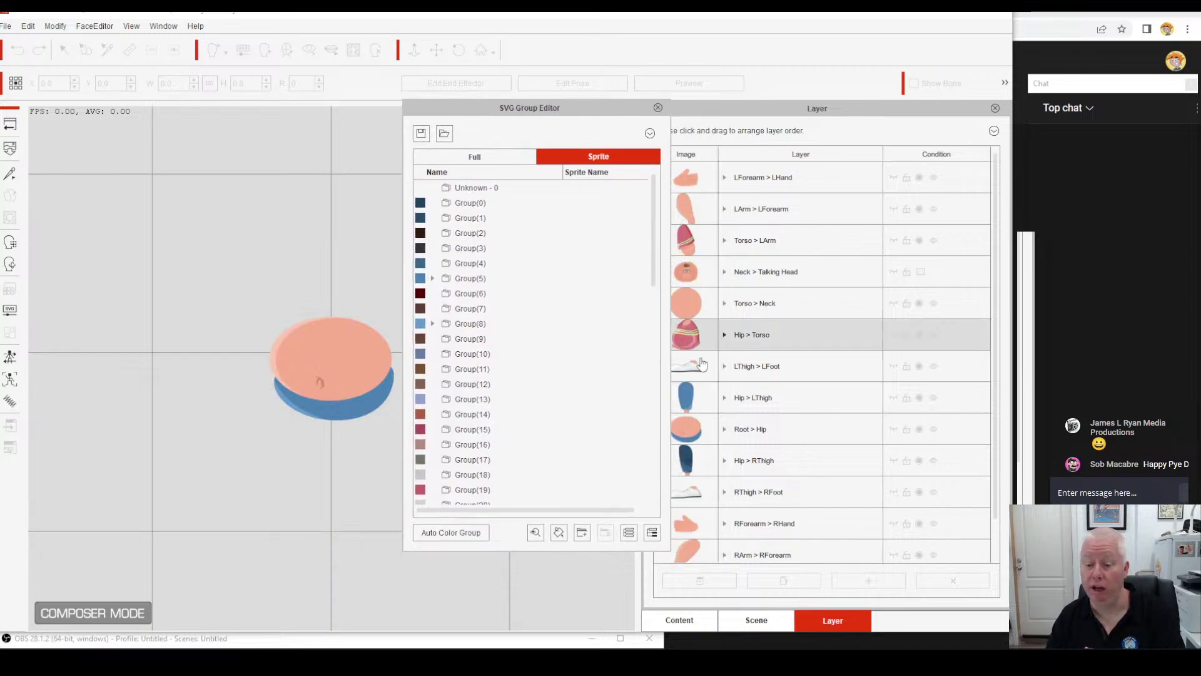
{"action": "left_click", "coordinate": [448, 285]}
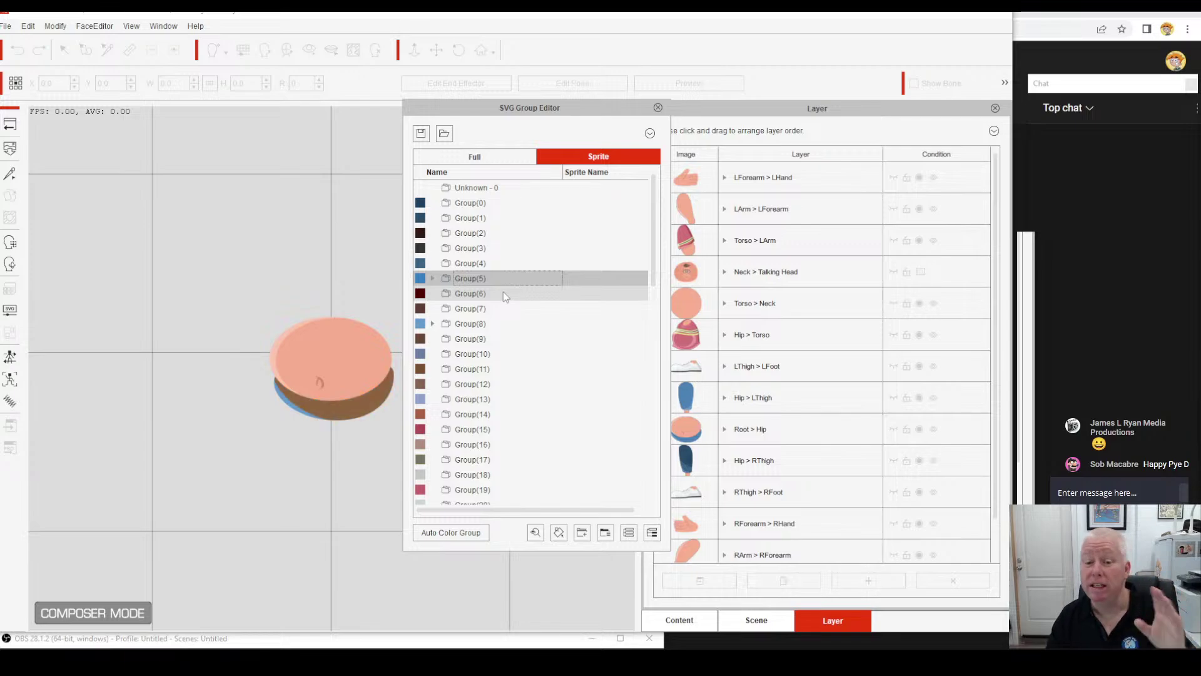
Display the Left Eye sprite found among the Talking Head layers.
{"action": "left_click", "coordinate": [716, 279]}
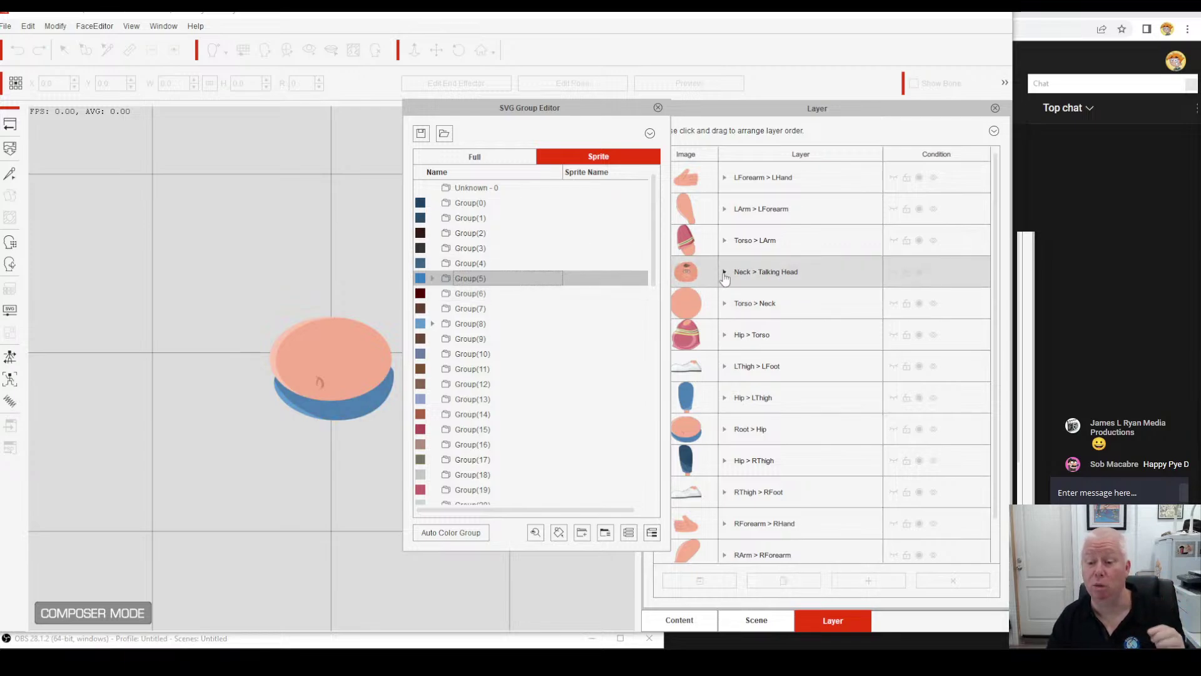
{"action": "left_click", "coordinate": [725, 272]}
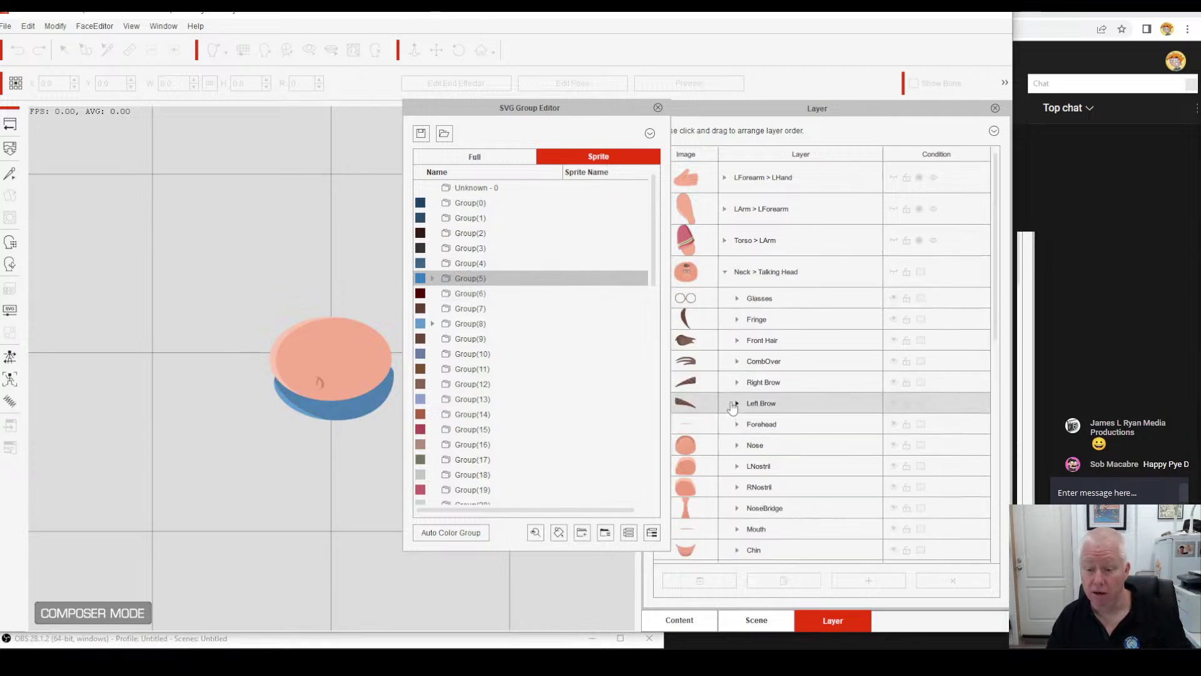
{"action": "scroll", "coordinate": [732, 431], "scroll_direction": "down", "scroll_amount": 1}
{"action": "scroll", "coordinate": [734, 443], "scroll_direction": "down", "scroll_amount": 2}
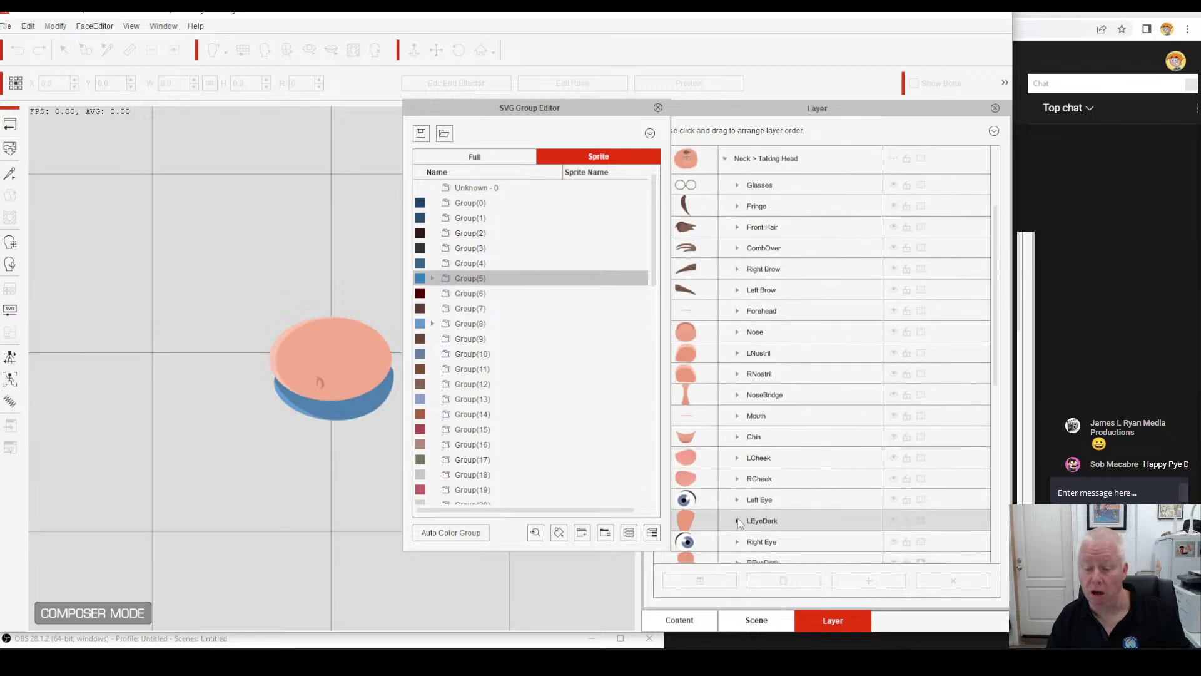
{"action": "left_click", "coordinate": [736, 500]}
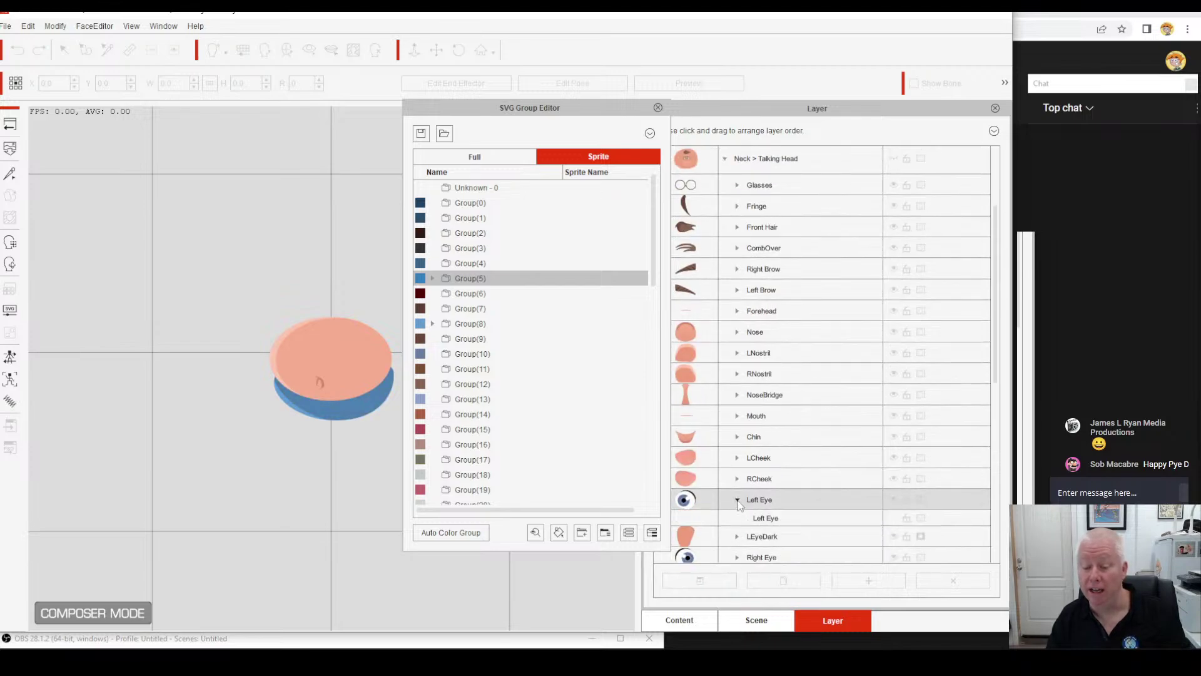
{"action": "left_click", "coordinate": [777, 511]}
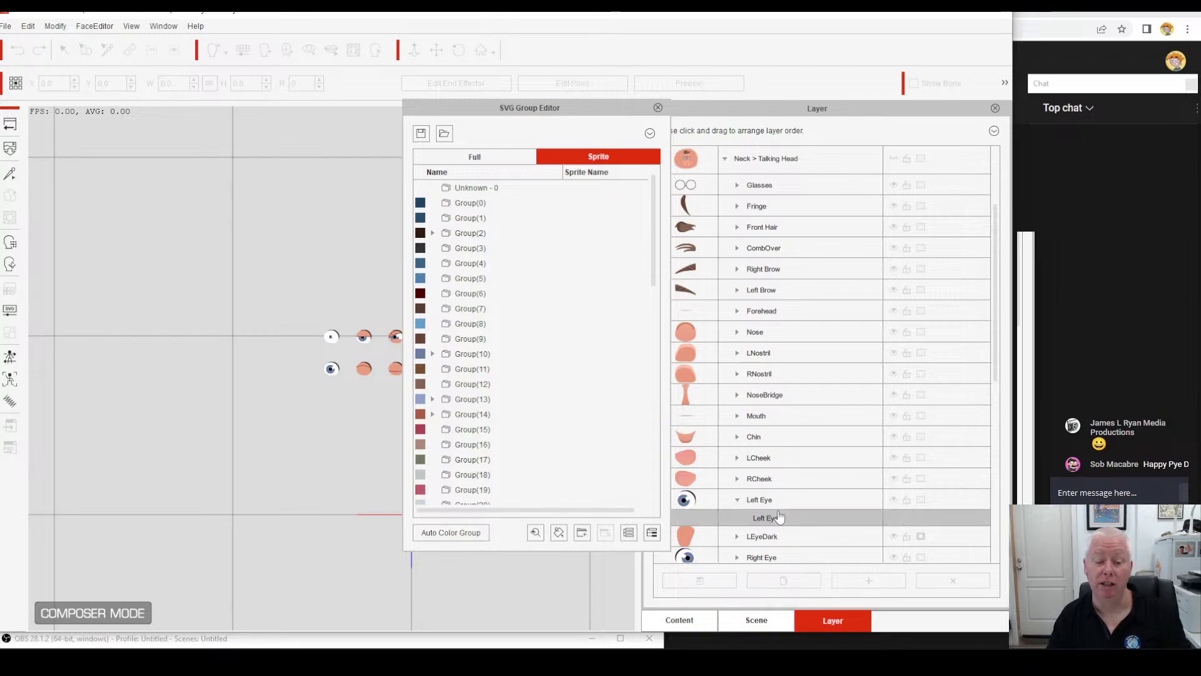
Examine the left eye sprites up close to see which parts belong to Group(2) and Group(10).
{"action": "left_click_drag", "start_coordinate": [593, 114], "coordinate": [729, 106]}
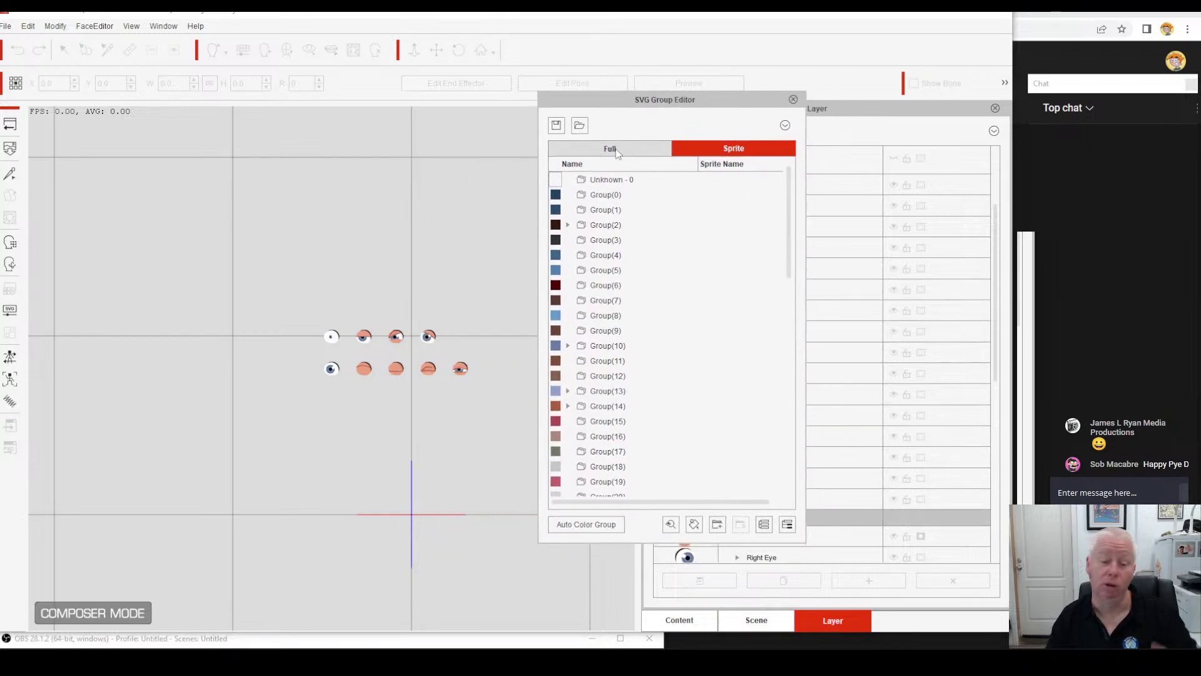
{"action": "scroll", "coordinate": [439, 351], "scroll_direction": "up", "scroll_amount": 5}
{"action": "left_click_drag", "start_coordinate": [482, 321], "coordinate": [336, 295]}
{"action": "left_click", "coordinate": [604, 227]}
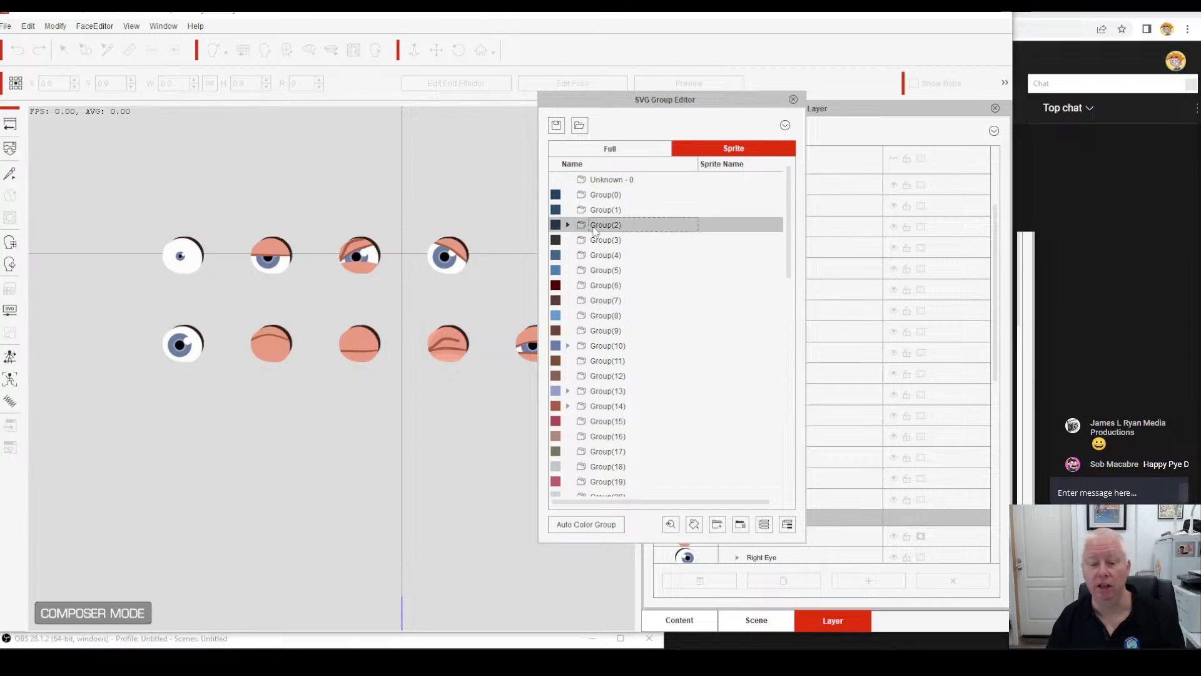
{"action": "left_click", "coordinate": [597, 346]}
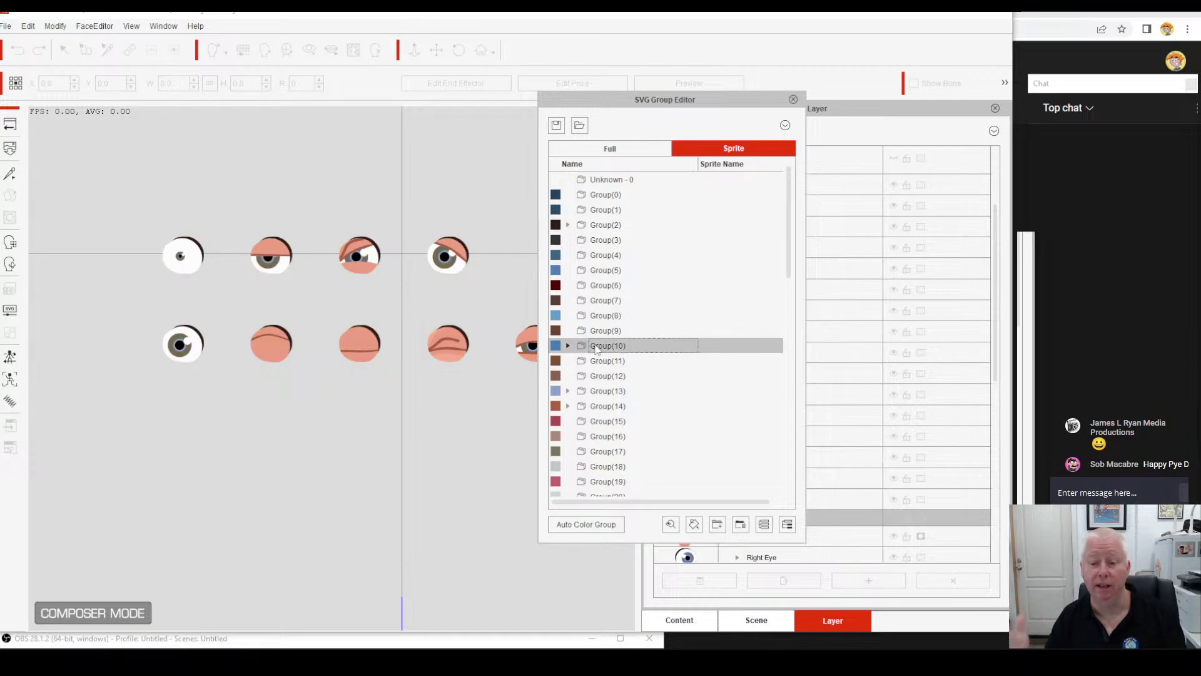
Return to the full character and inspect Group(10) and Group(12) in the see-through view, ending in normal display.
{"action": "left_click", "coordinate": [628, 149]}
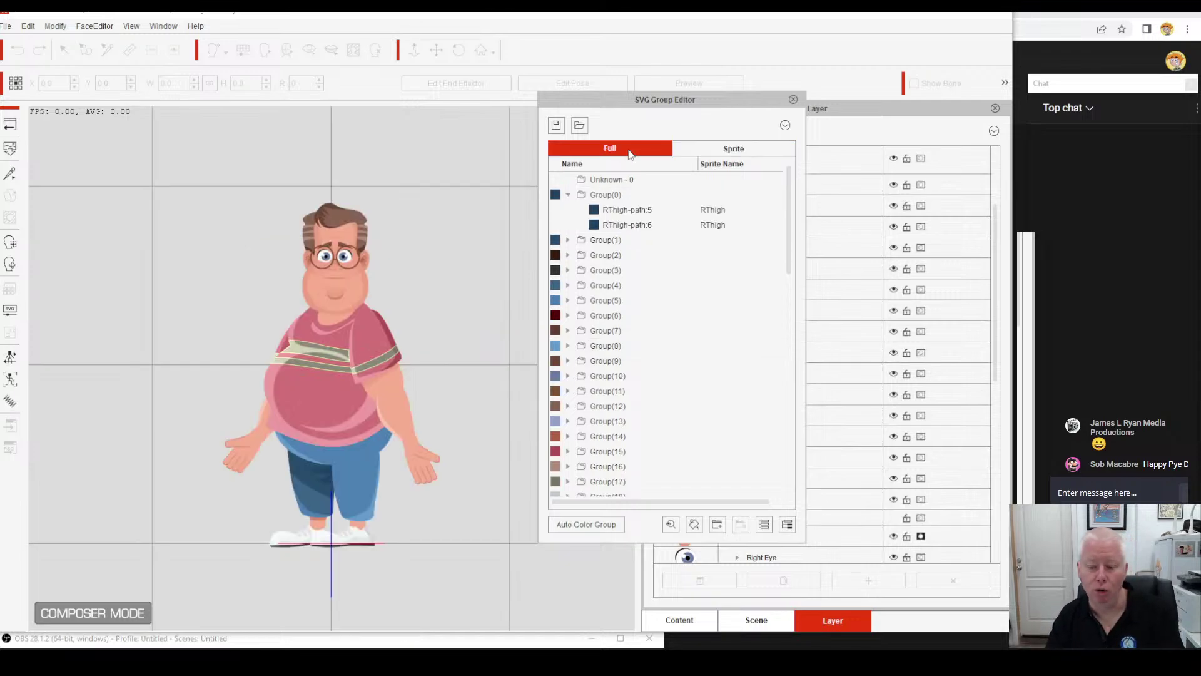
{"action": "left_click", "coordinate": [671, 524]}
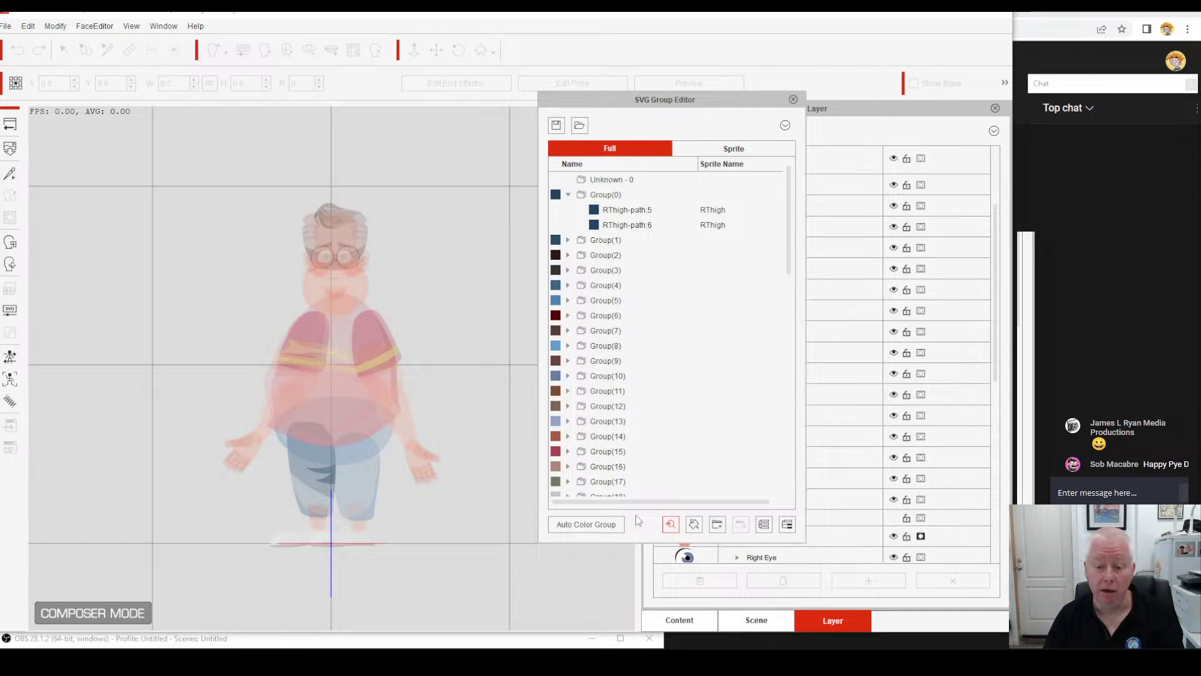
{"action": "left_click", "coordinate": [592, 377]}
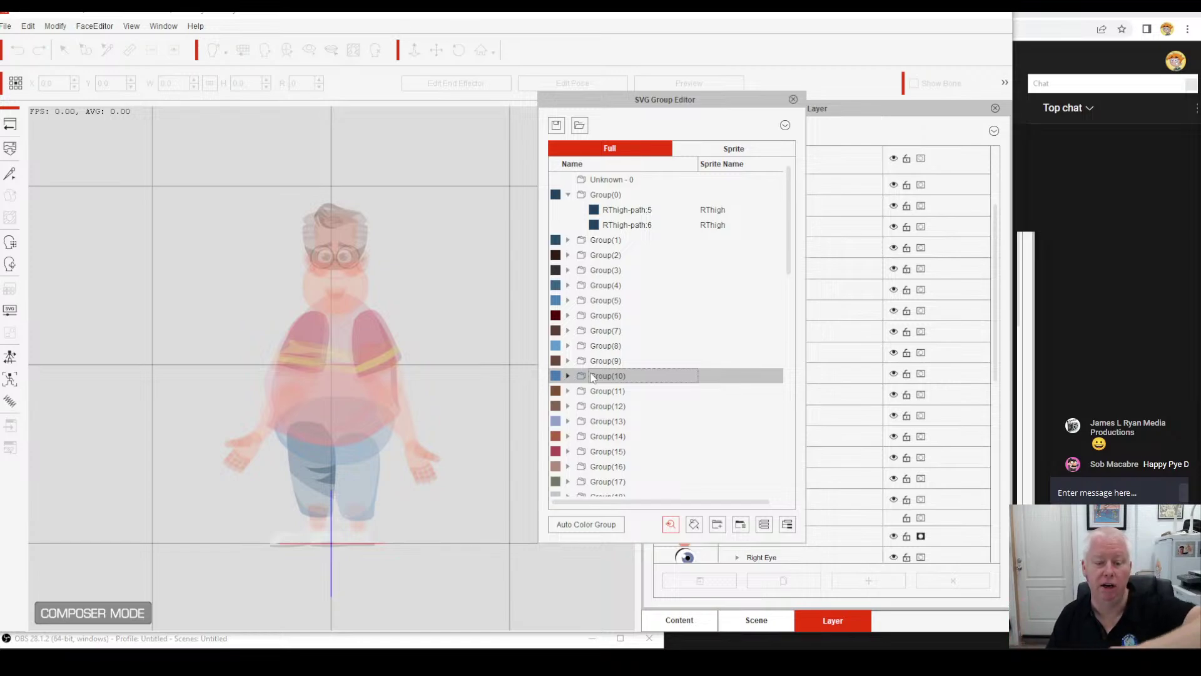
{"action": "left_click", "coordinate": [604, 408]}
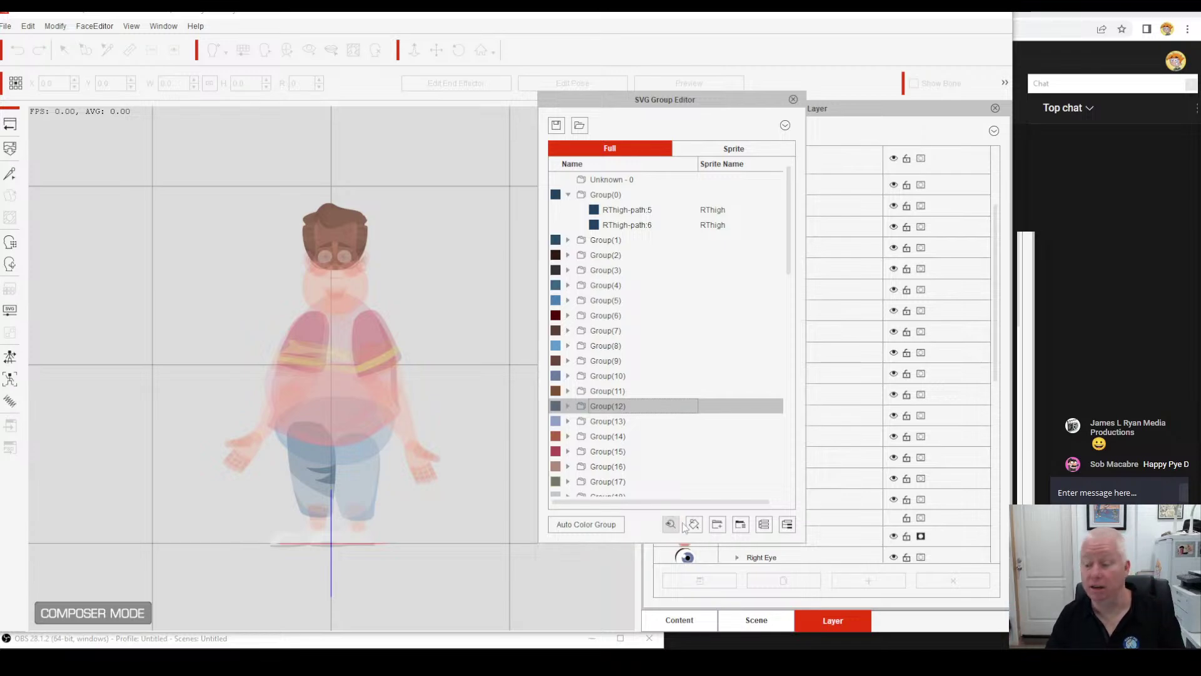
{"action": "left_click", "coordinate": [680, 525]}
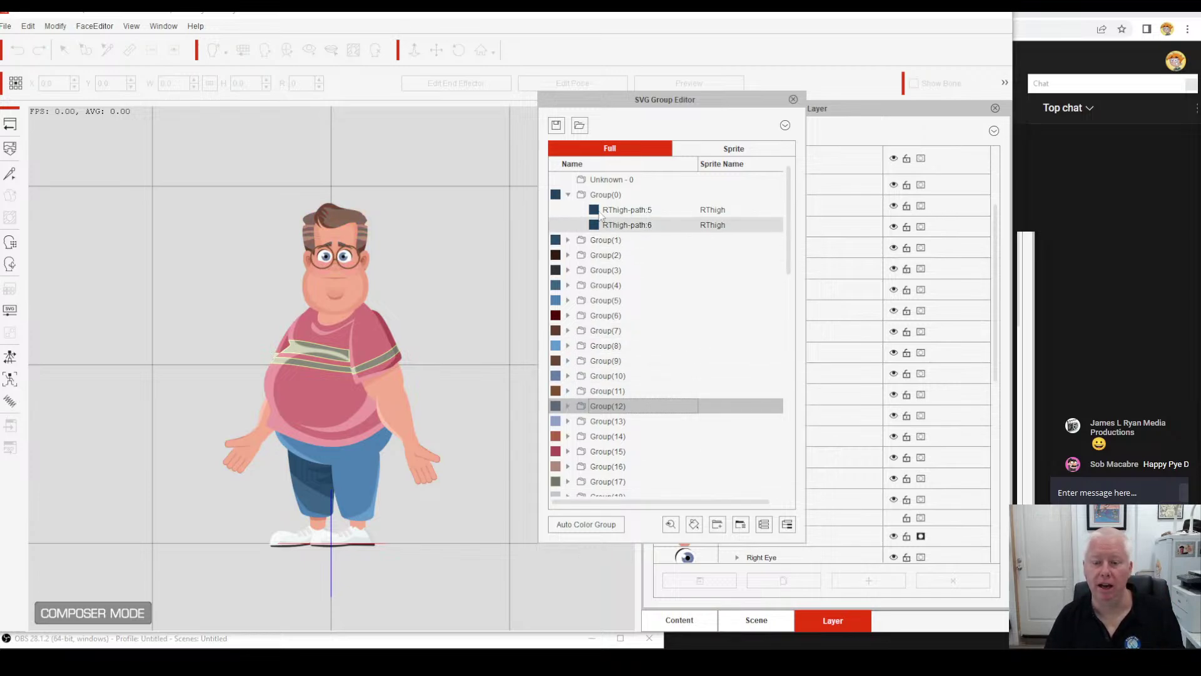
Create two new empty groups named Body and Clothing in the full group list.
{"action": "left_click", "coordinate": [591, 183]}
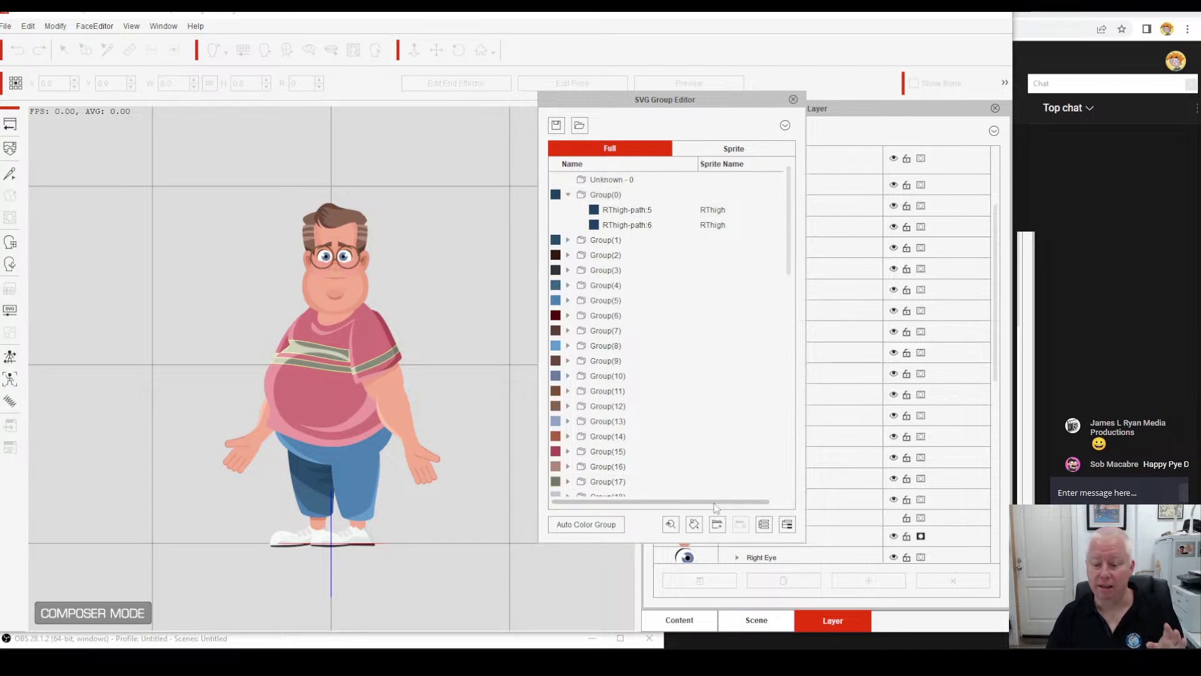
{"action": "left_click", "coordinate": [717, 526]}
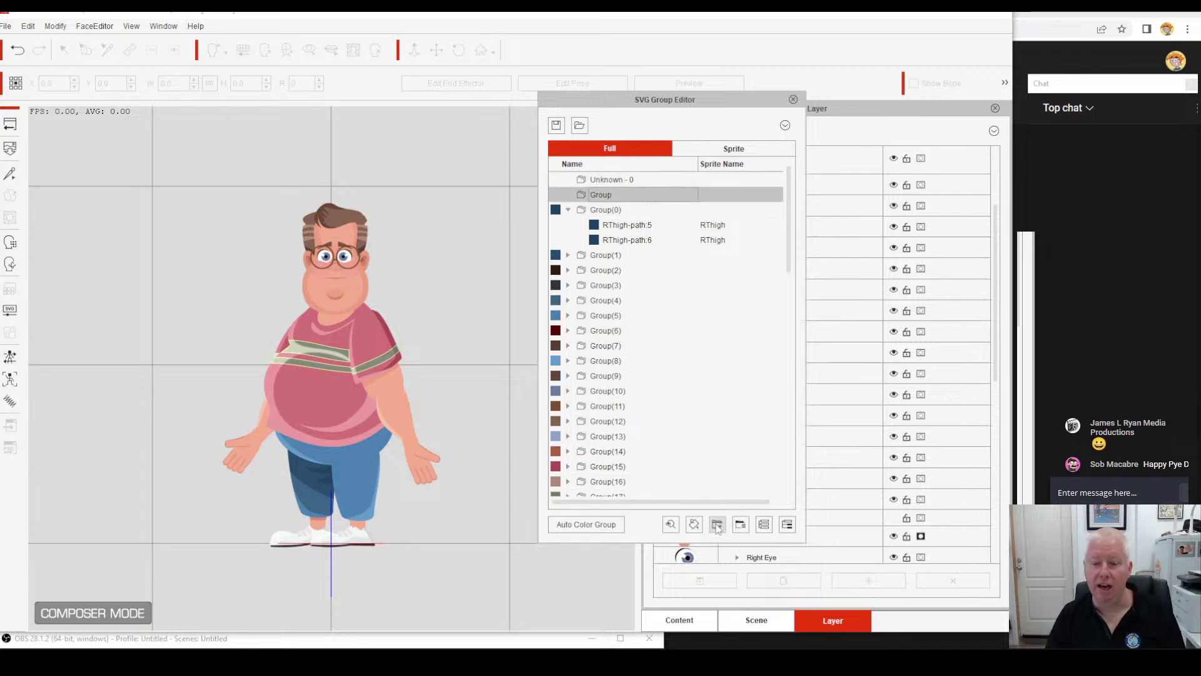
{"action": "double_click", "coordinate": [598, 196]}
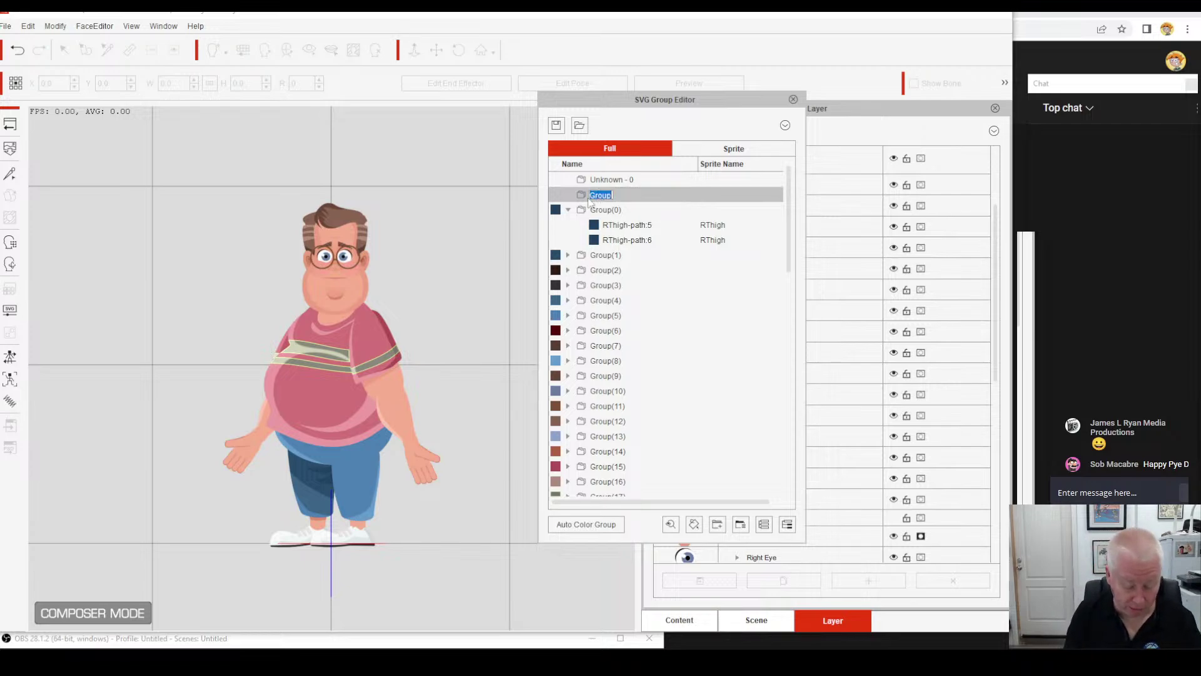
{"action": "type", "text": "Body"}
{"action": "key", "text": "Return"}
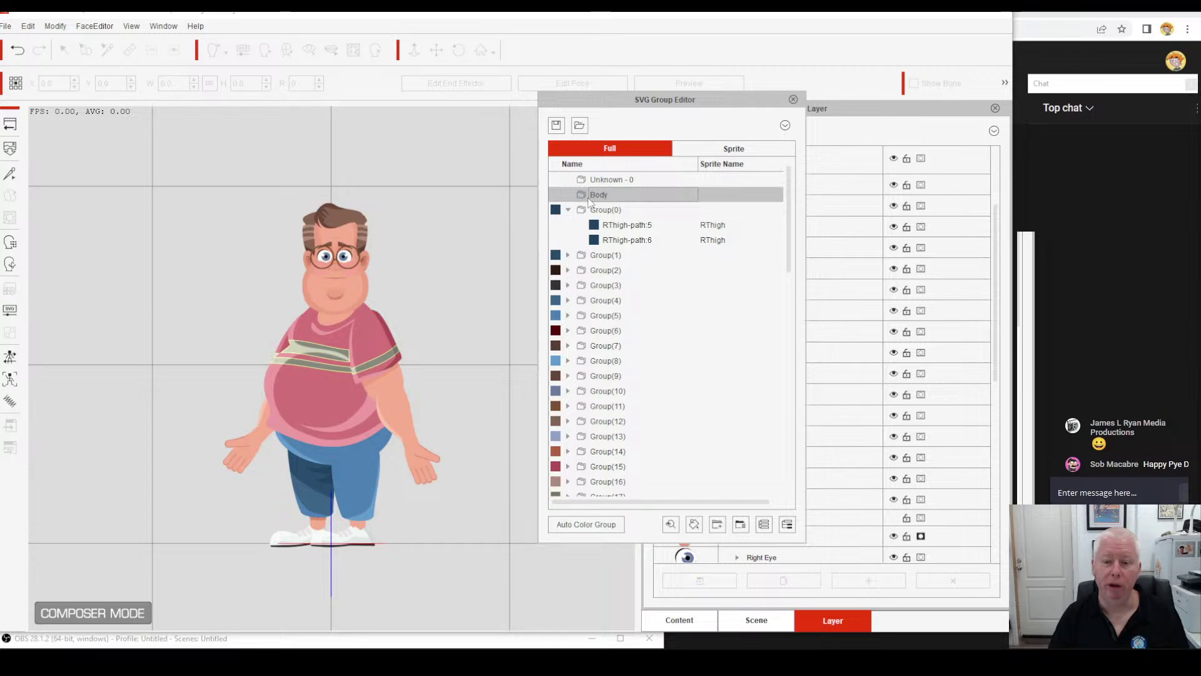
{"action": "left_click", "coordinate": [717, 524]}
{"action": "double_click", "coordinate": [595, 195]}
{"action": "type", "text": "Clothing"}
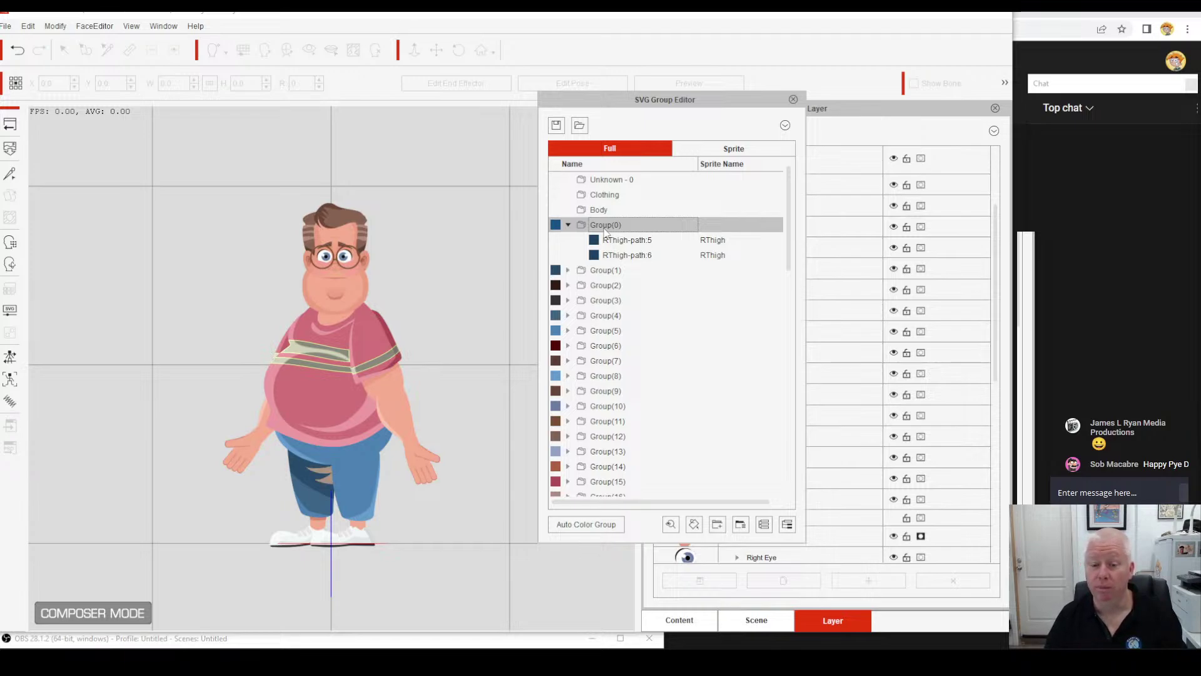
Rename Group(0), which holds the right thigh paths, as Pants.
{"action": "double_click", "coordinate": [604, 227]}
{"action": "type", "text": "Pants"}
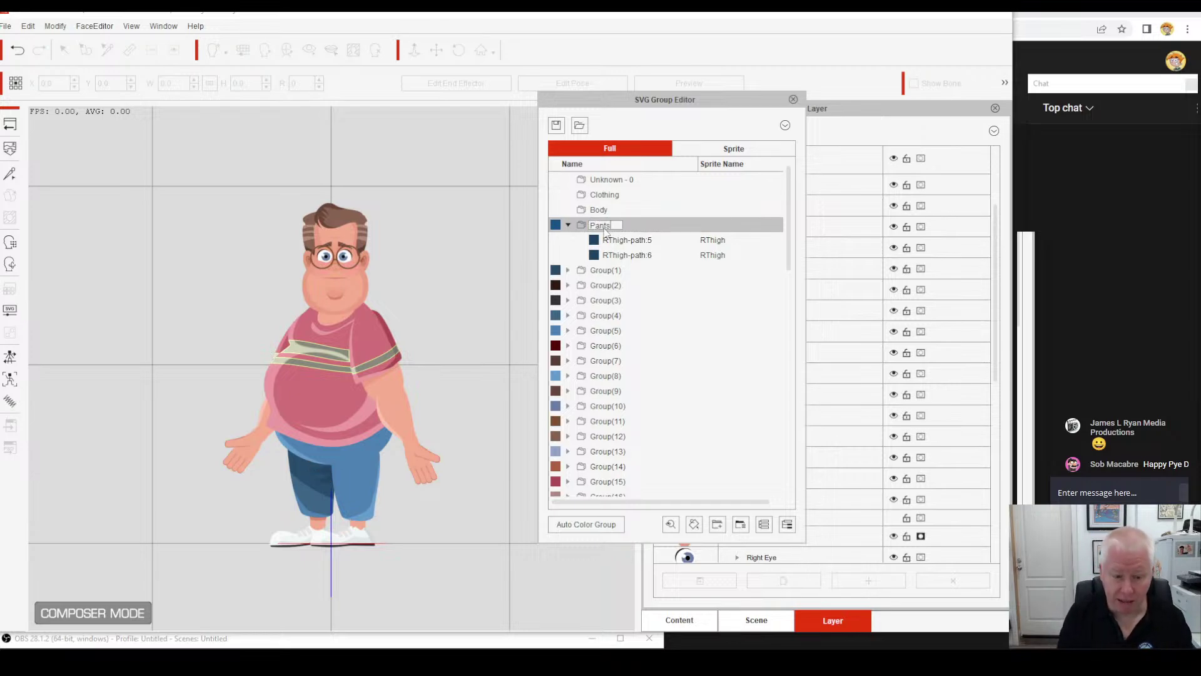
{"action": "key", "text": "Return"}
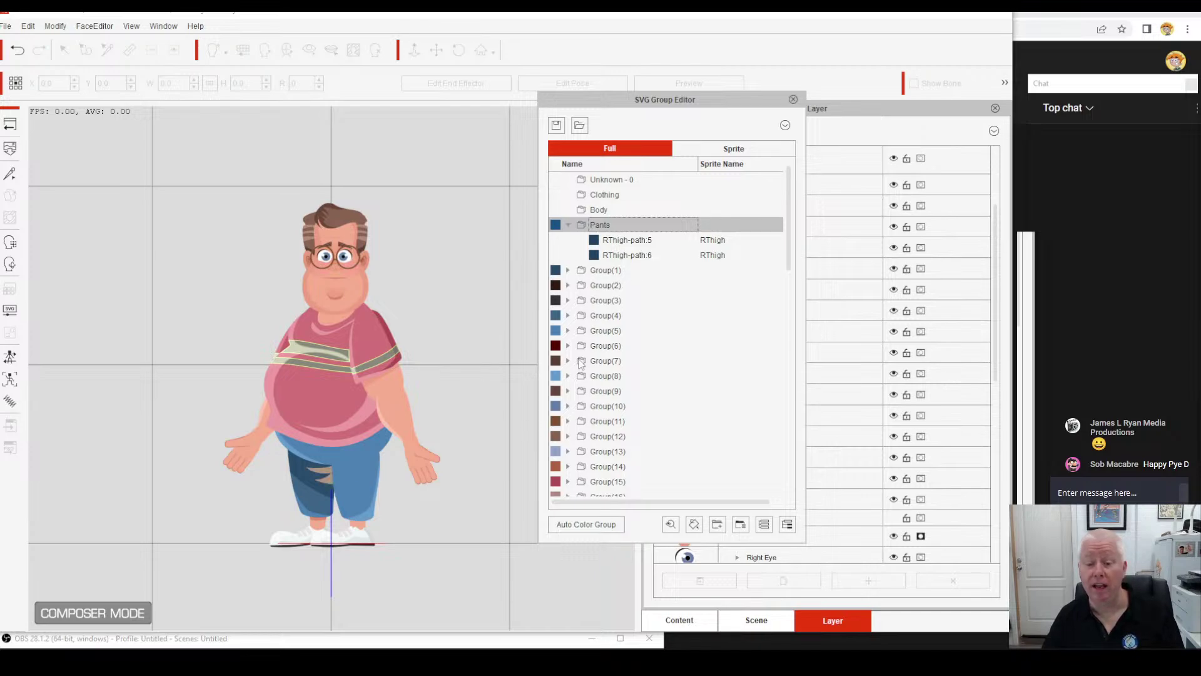
Move RThigh-path:3 from Group(1) into the Pants group and select that group to check its shapes.
{"action": "left_click", "coordinate": [301, 469]}
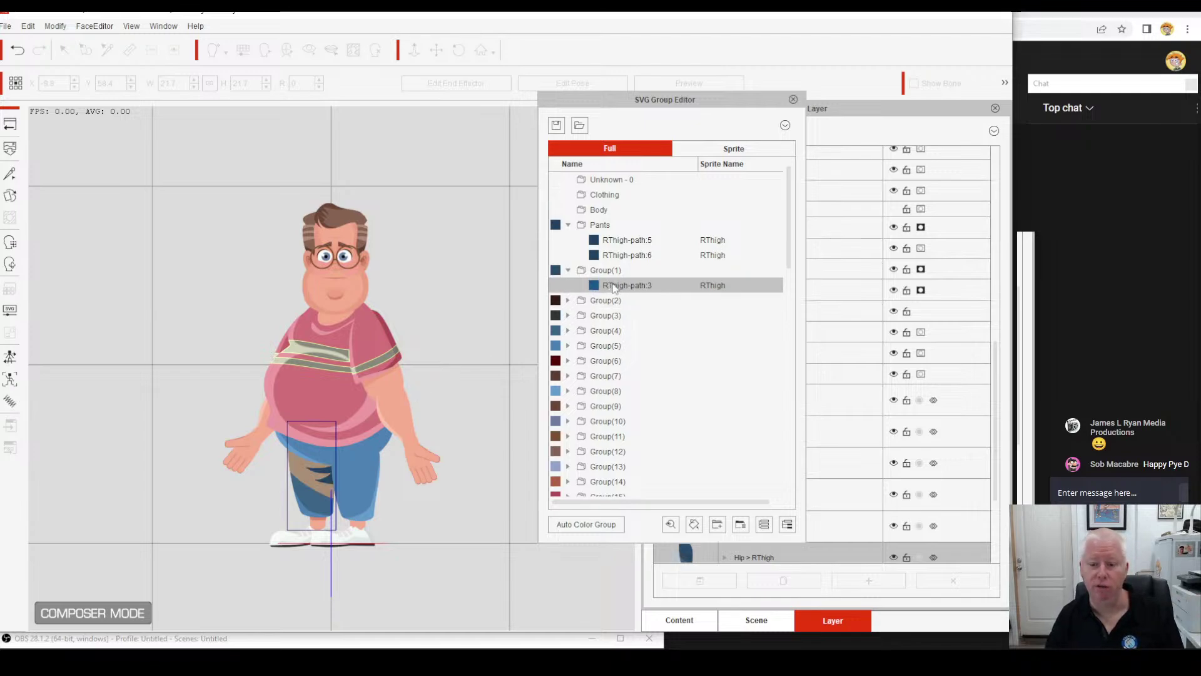
{"action": "left_click_drag", "start_coordinate": [614, 287], "coordinate": [611, 229]}
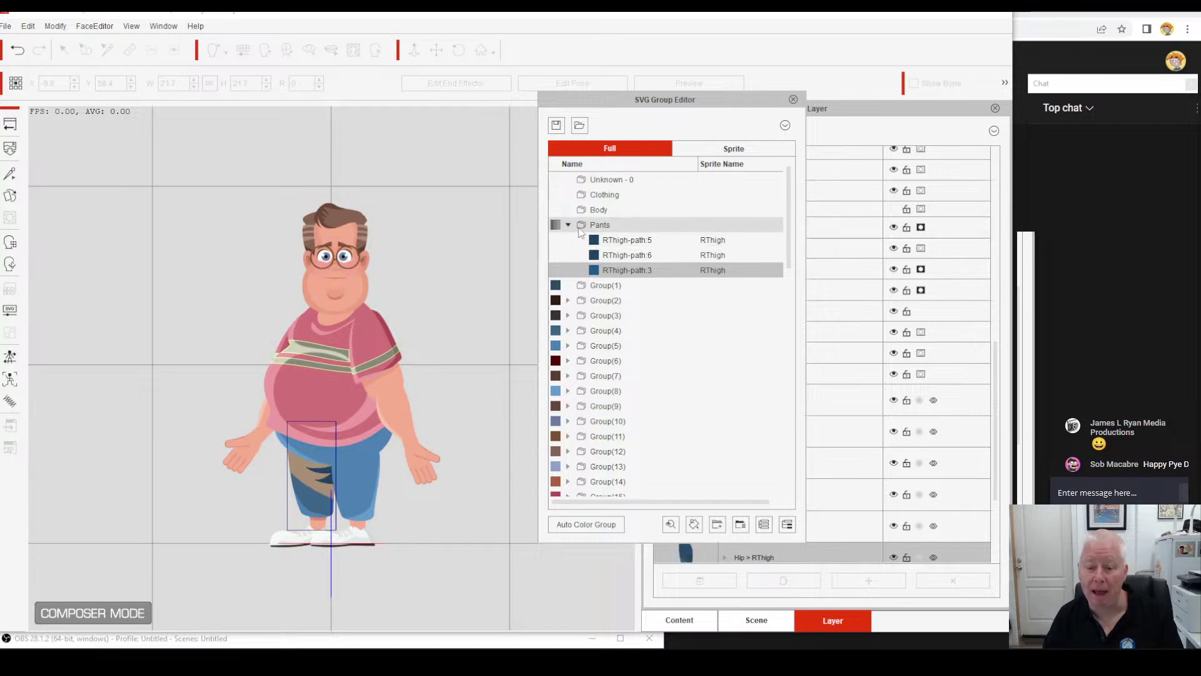
{"action": "left_click", "coordinate": [594, 229]}
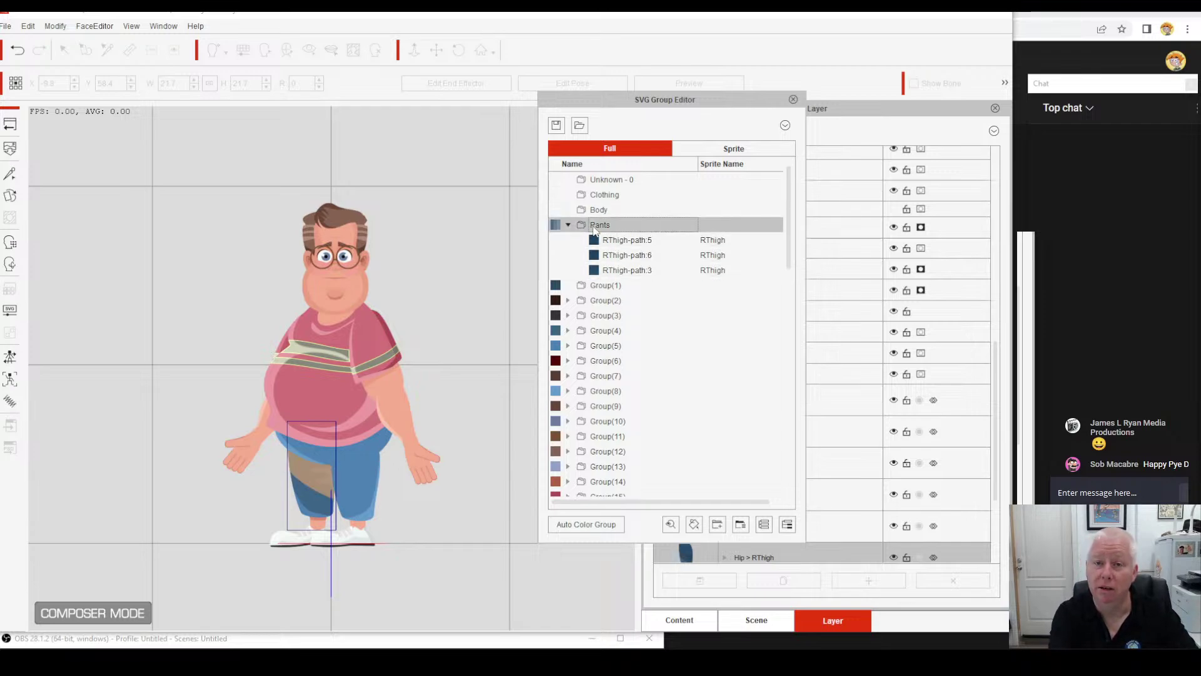
Move RThigh-path:2 and RThigh-path:4 into the Pants group and select that group to check its shapes.
{"action": "left_click", "coordinate": [314, 497]}
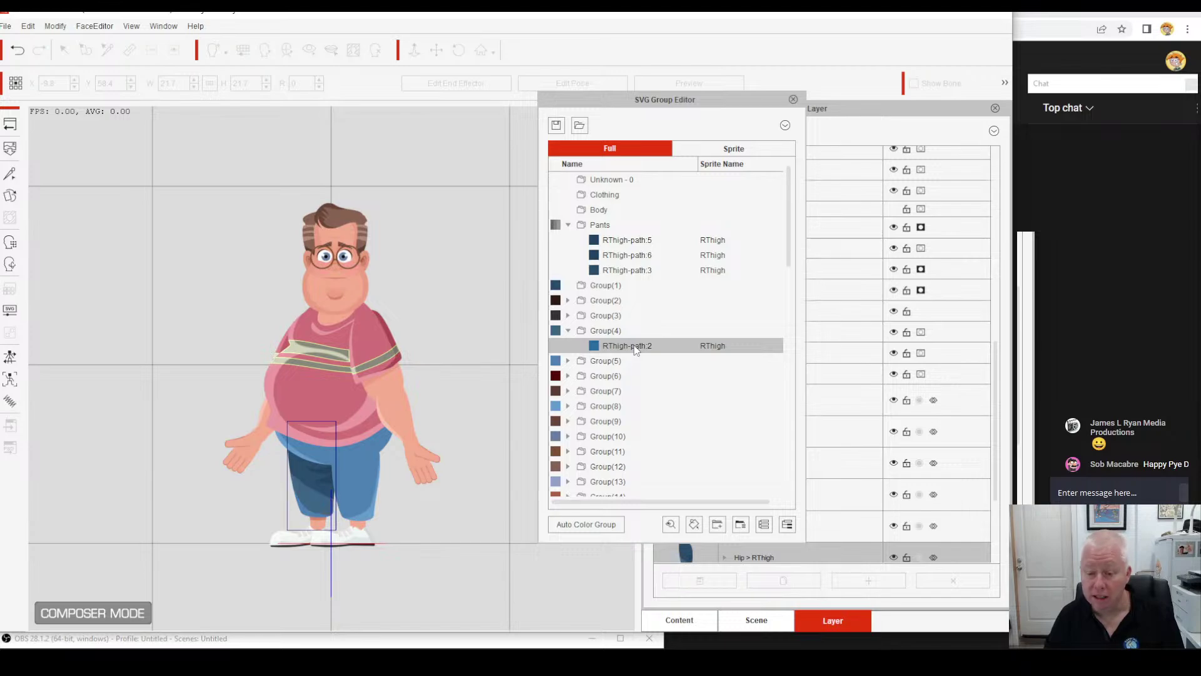
{"action": "left_click_drag", "start_coordinate": [636, 349], "coordinate": [625, 226]}
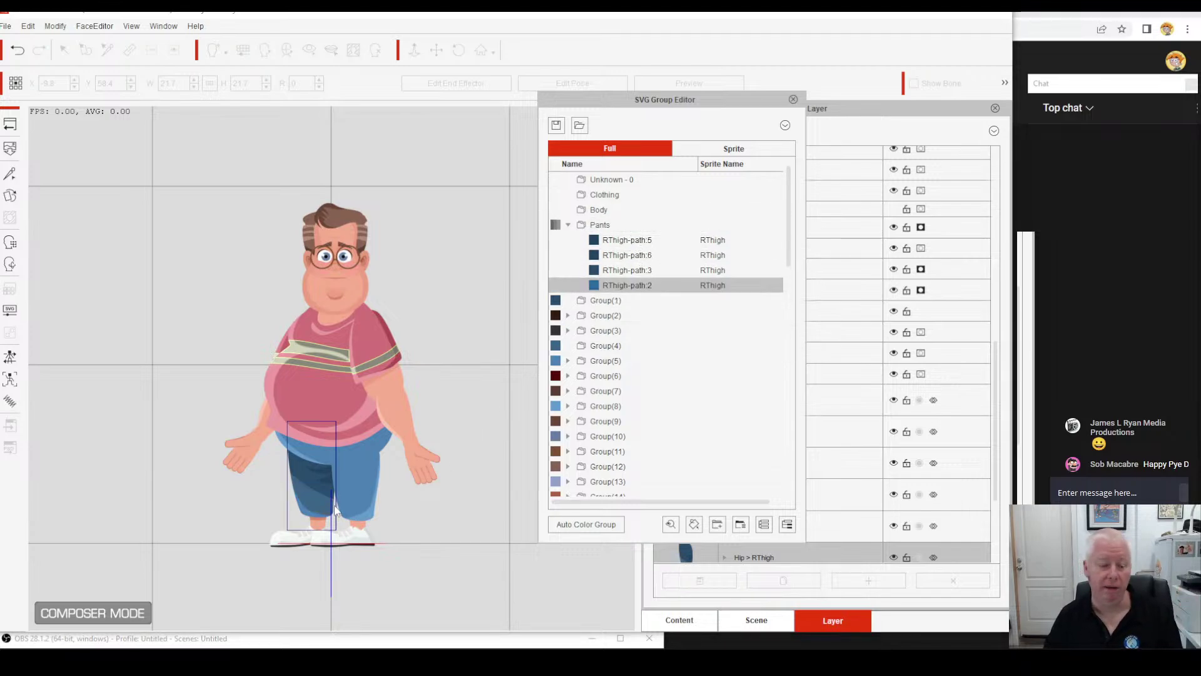
{"action": "left_click", "coordinate": [307, 516]}
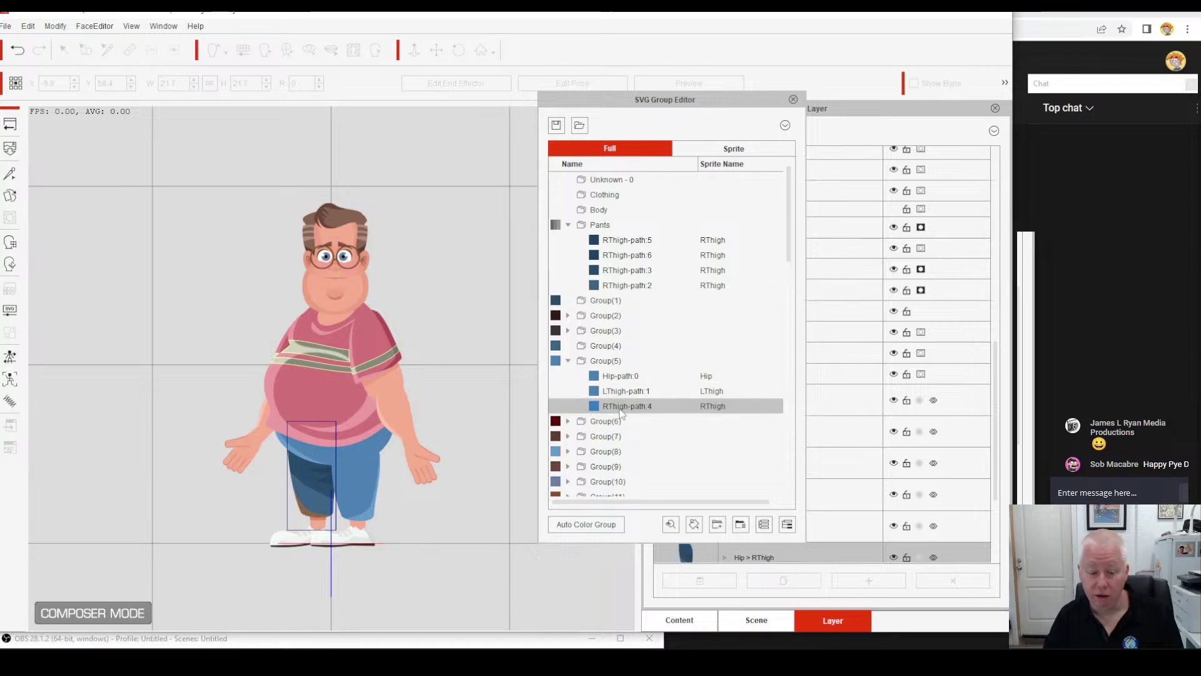
{"action": "left_click_drag", "start_coordinate": [621, 410], "coordinate": [597, 225]}
{"action": "left_click", "coordinate": [600, 226]}
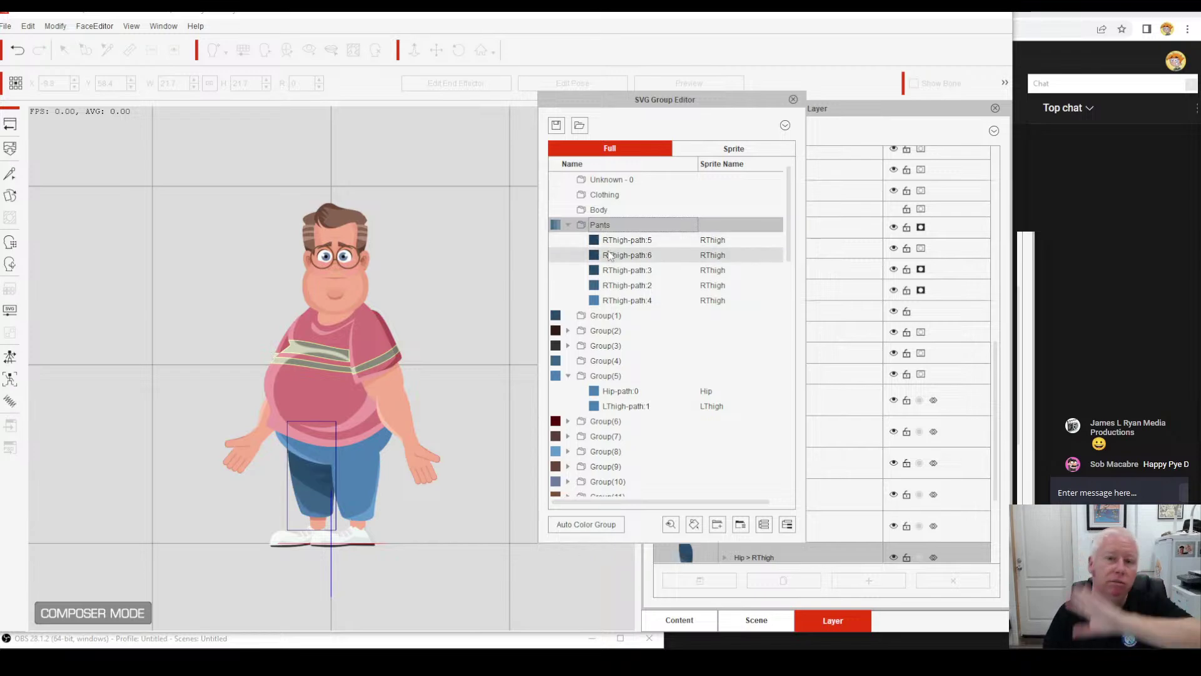
Try to move LThigh-path:1 into Pants, and move Hip-path:0 and Hip-path:4 into that group.
{"action": "left_click", "coordinate": [355, 463]}
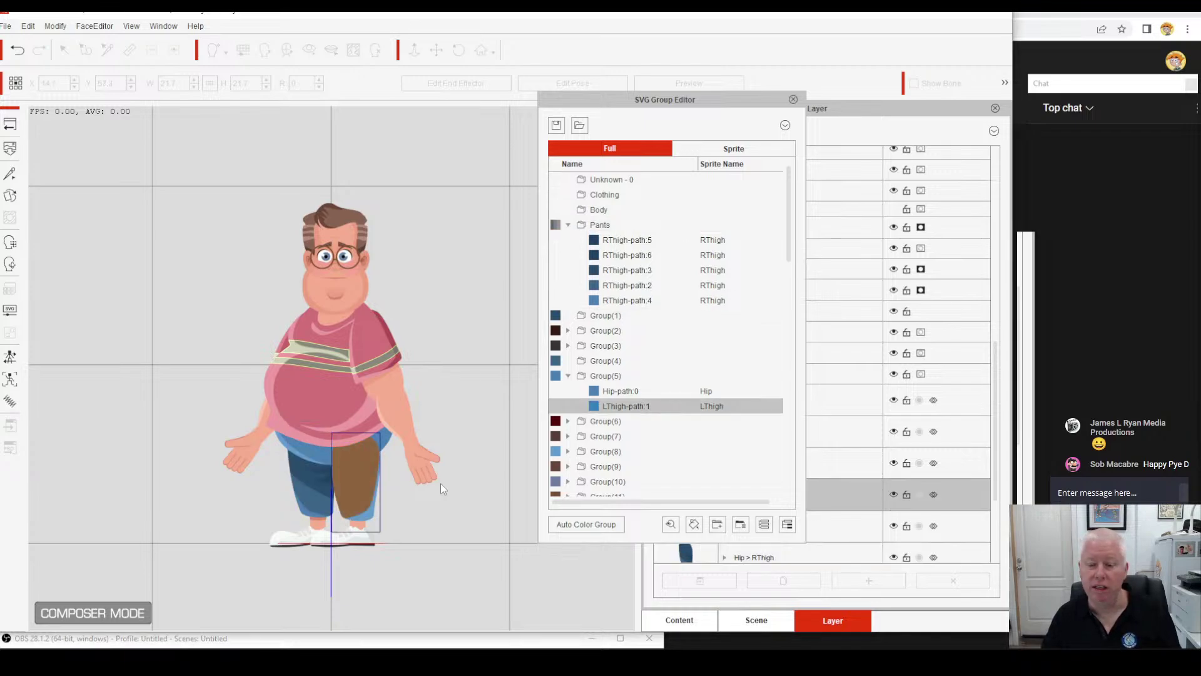
{"action": "left_click_drag", "start_coordinate": [612, 407], "coordinate": [612, 234]}
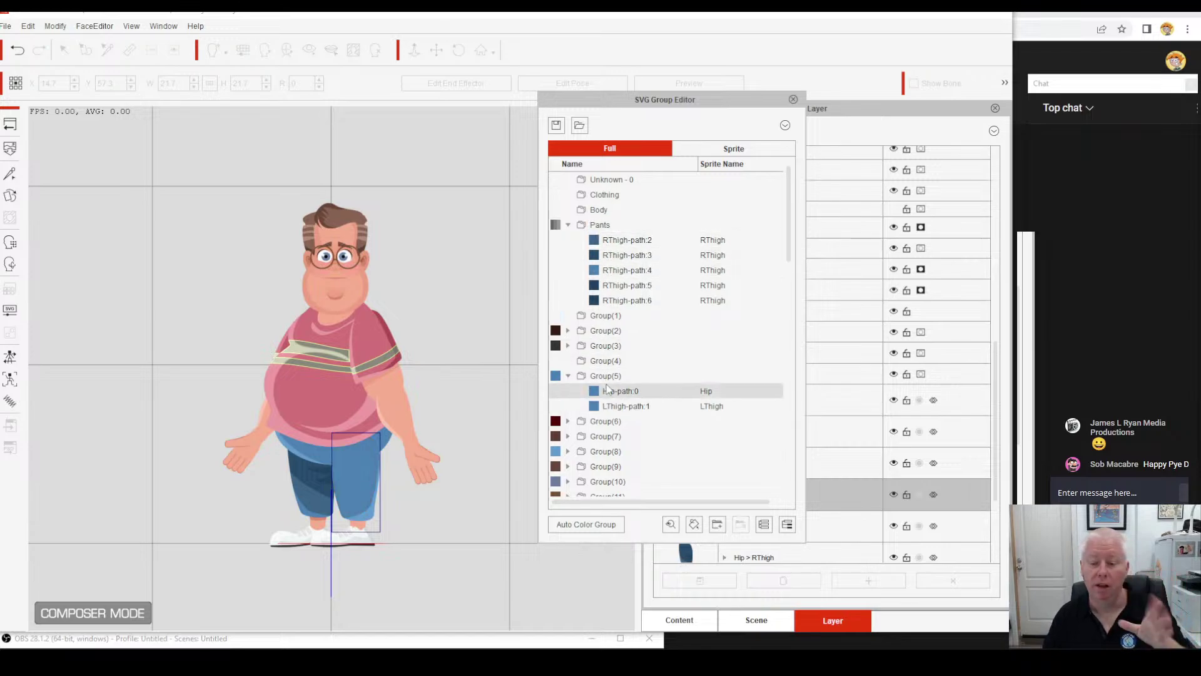
{"action": "left_click", "coordinate": [316, 453]}
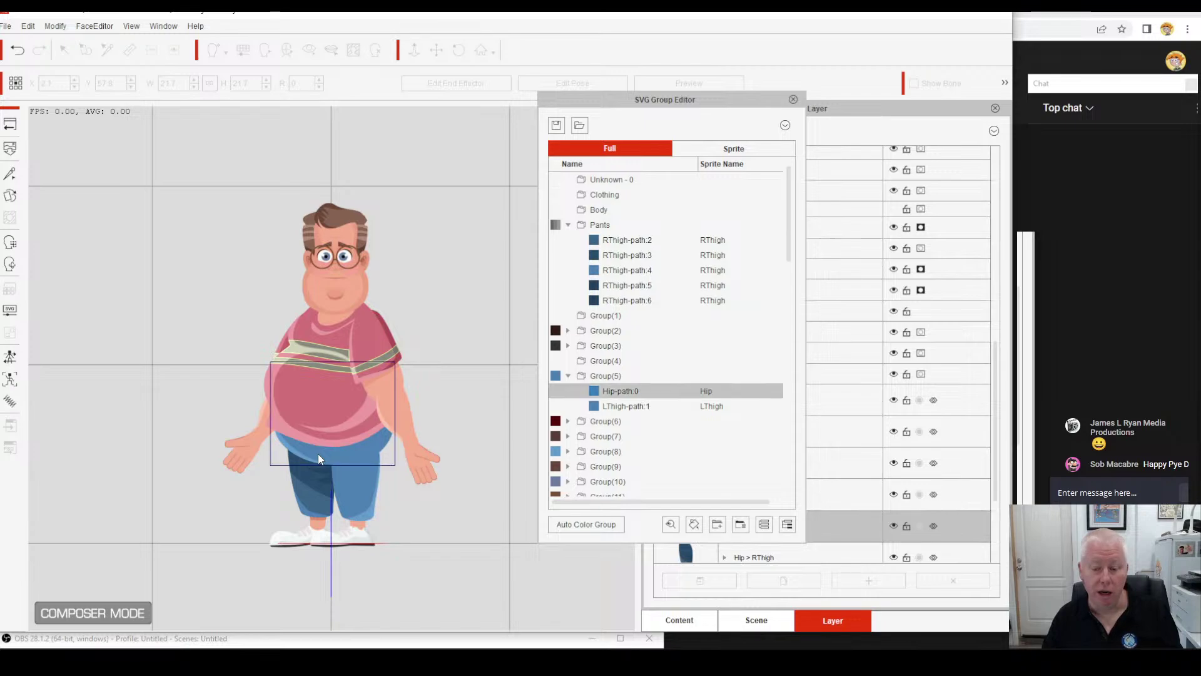
{"action": "left_click_drag", "start_coordinate": [610, 396], "coordinate": [611, 226]}
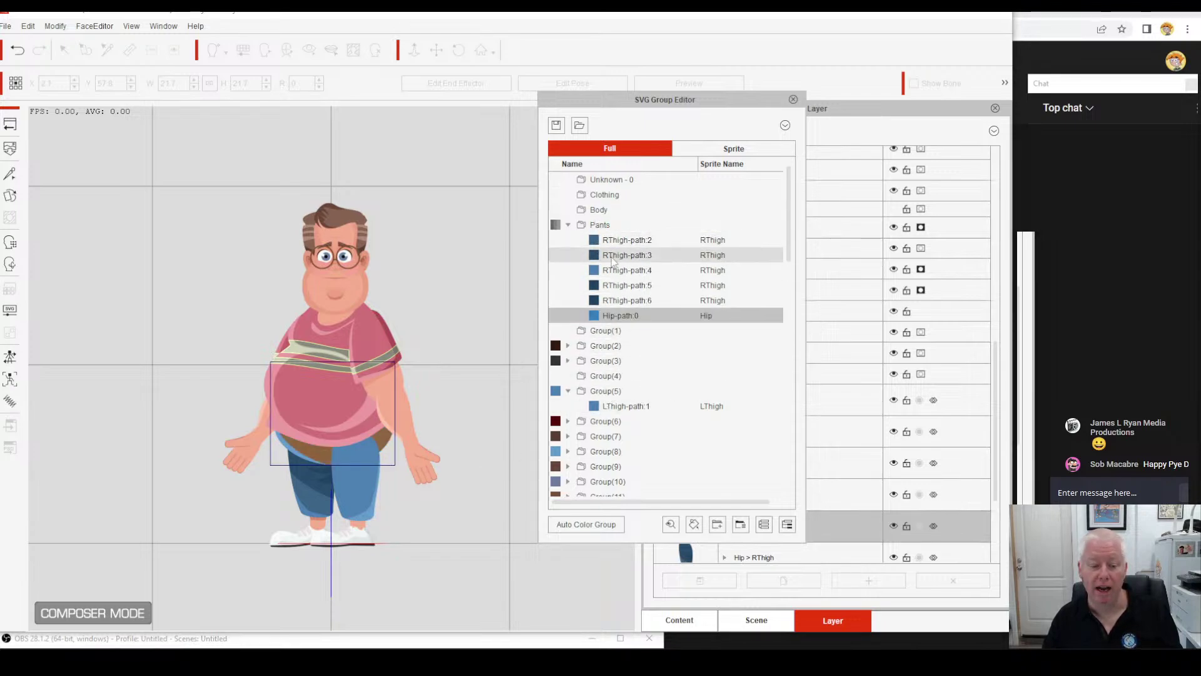
{"action": "left_click", "coordinate": [282, 447]}
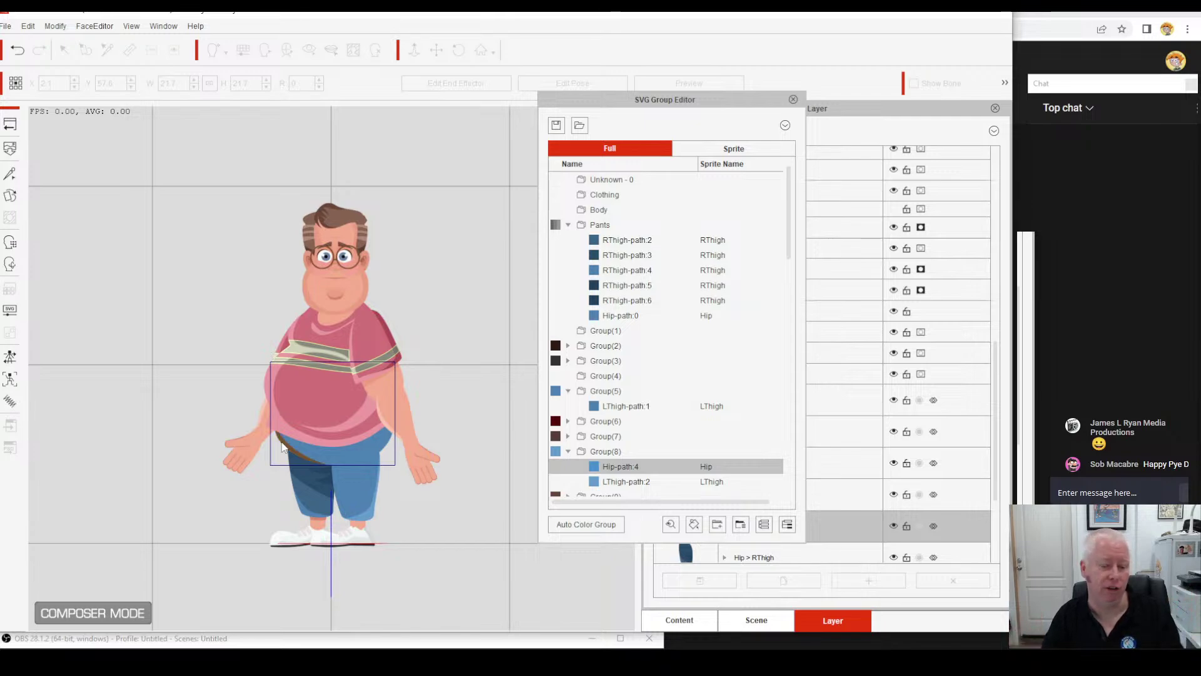
{"action": "left_click_drag", "start_coordinate": [622, 468], "coordinate": [620, 331]}
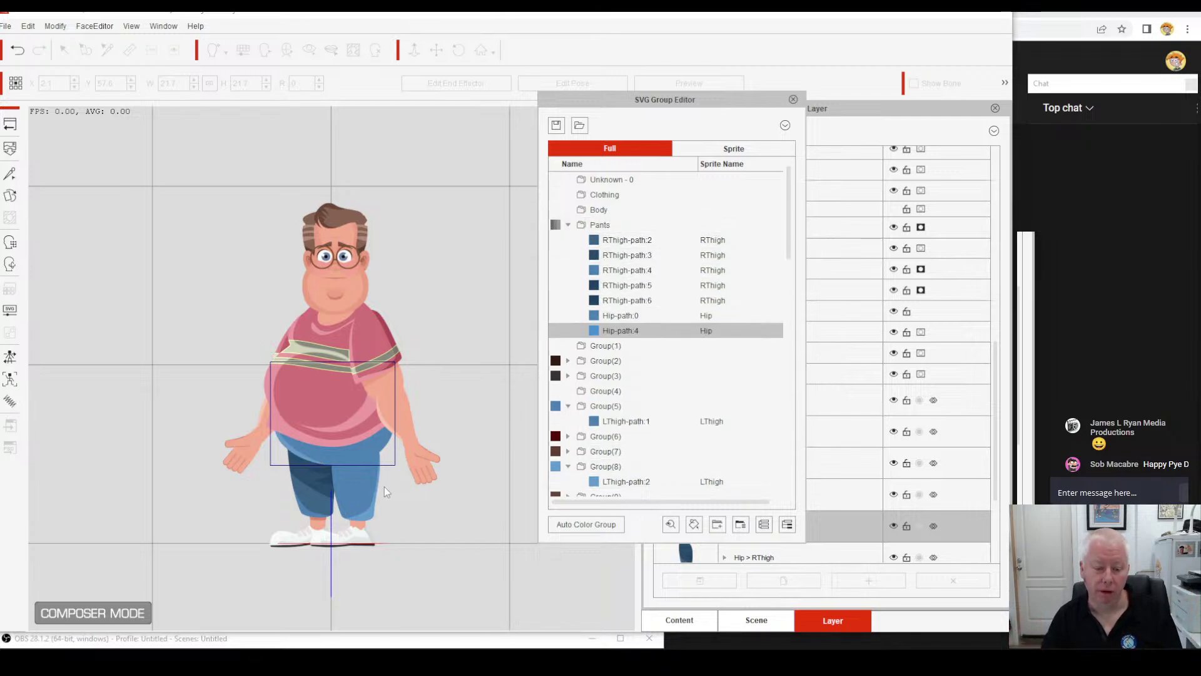
Move LThigh-path:1 and LThigh-path:2 of the left thigh into the Pants group and collapse it.
{"action": "left_click", "coordinate": [343, 485]}
{"action": "left_click_drag", "start_coordinate": [607, 424], "coordinate": [612, 226]}
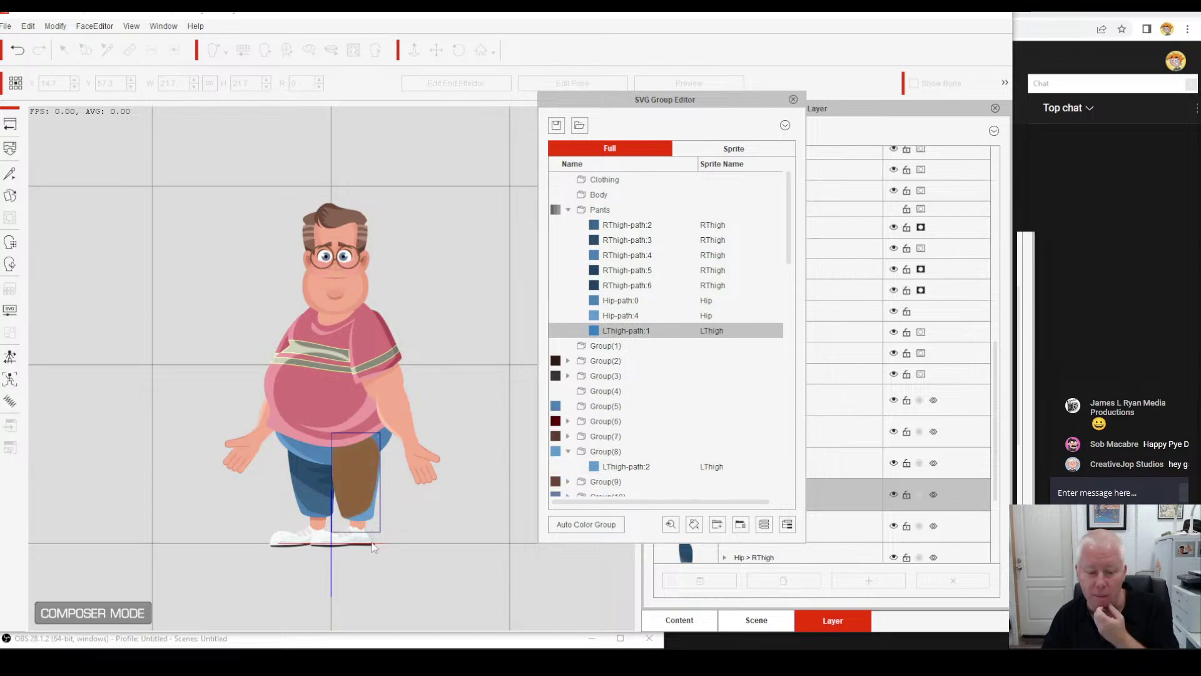
{"action": "left_click", "coordinate": [625, 468]}
{"action": "left_click_drag", "start_coordinate": [625, 470], "coordinate": [610, 210]}
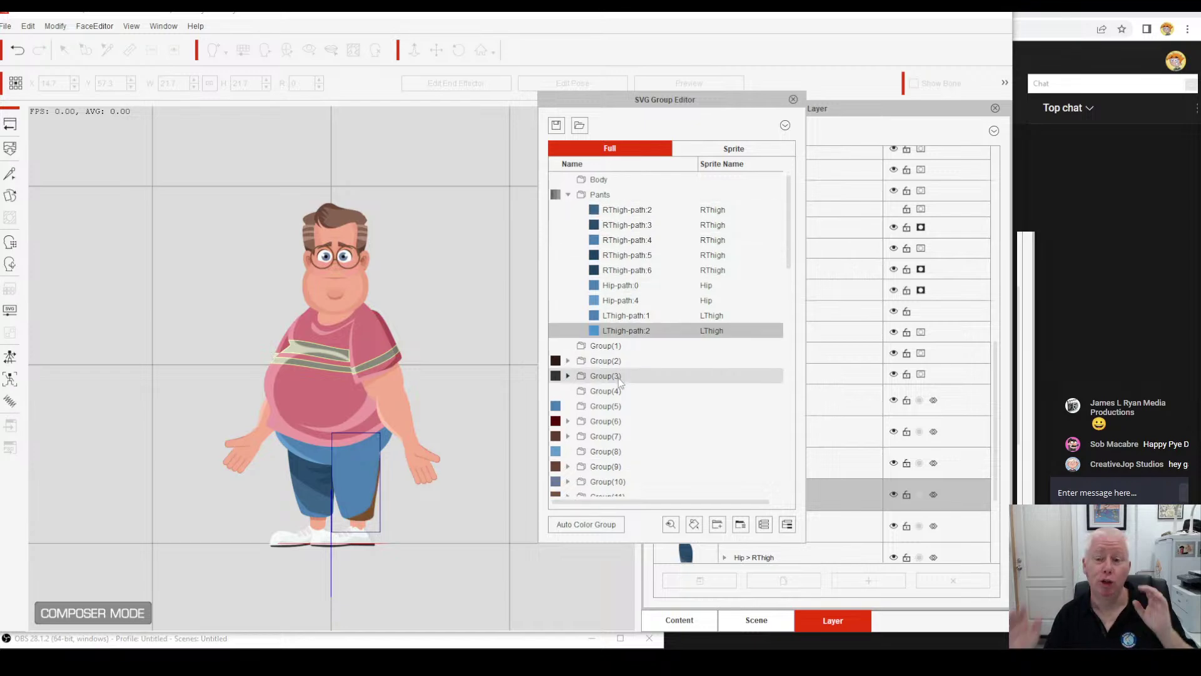
{"action": "left_click", "coordinate": [610, 198]}
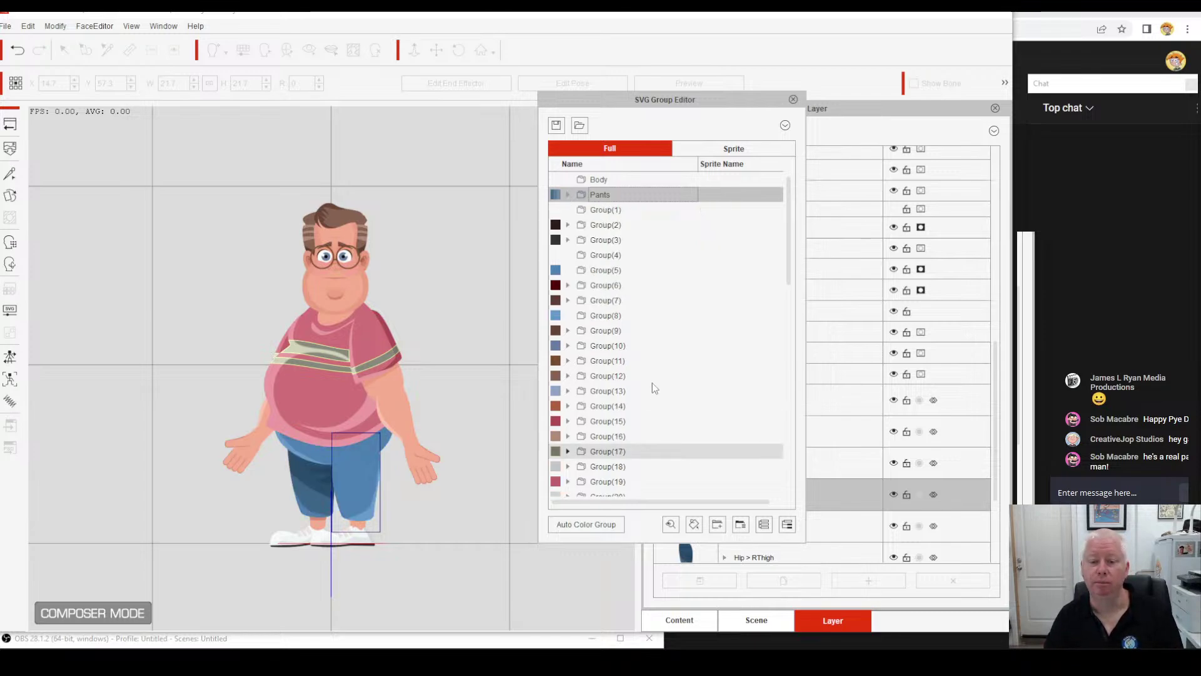
Nest the Pants group inside Clothing, expand Clothing and select each of the two groups to check them.
{"action": "scroll", "coordinate": [652, 383], "scroll_direction": "up", "scroll_amount": 1}
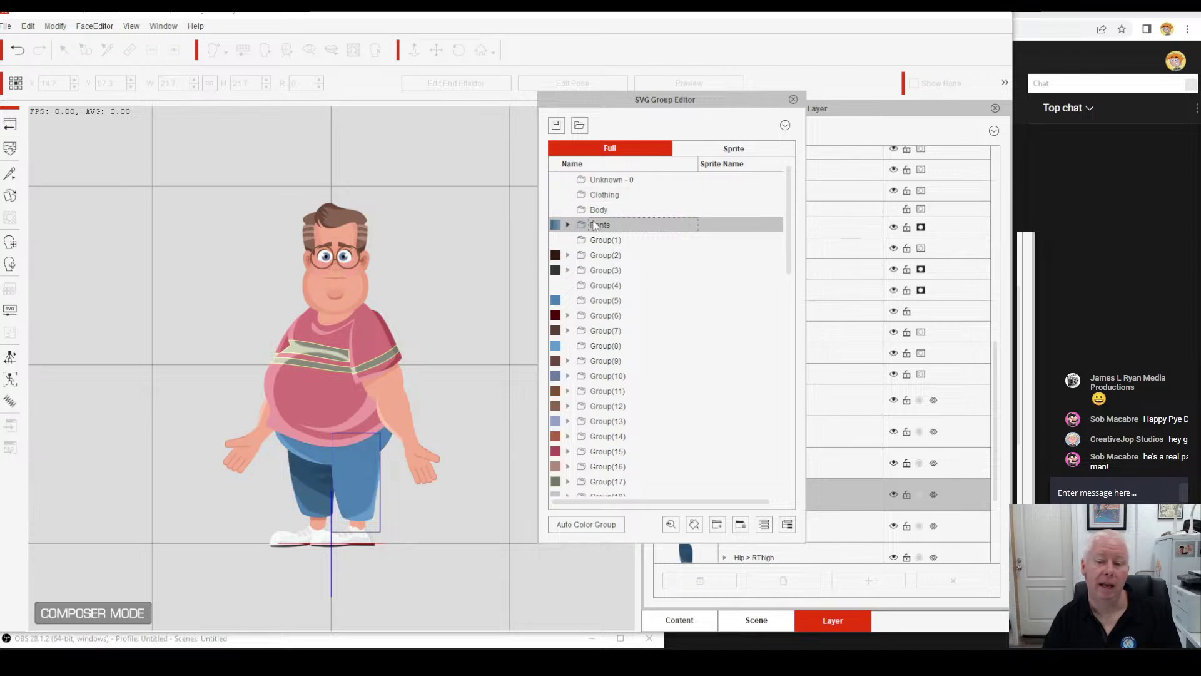
{"action": "left_click_drag", "start_coordinate": [595, 226], "coordinate": [599, 197]}
{"action": "left_click", "coordinate": [568, 195]}
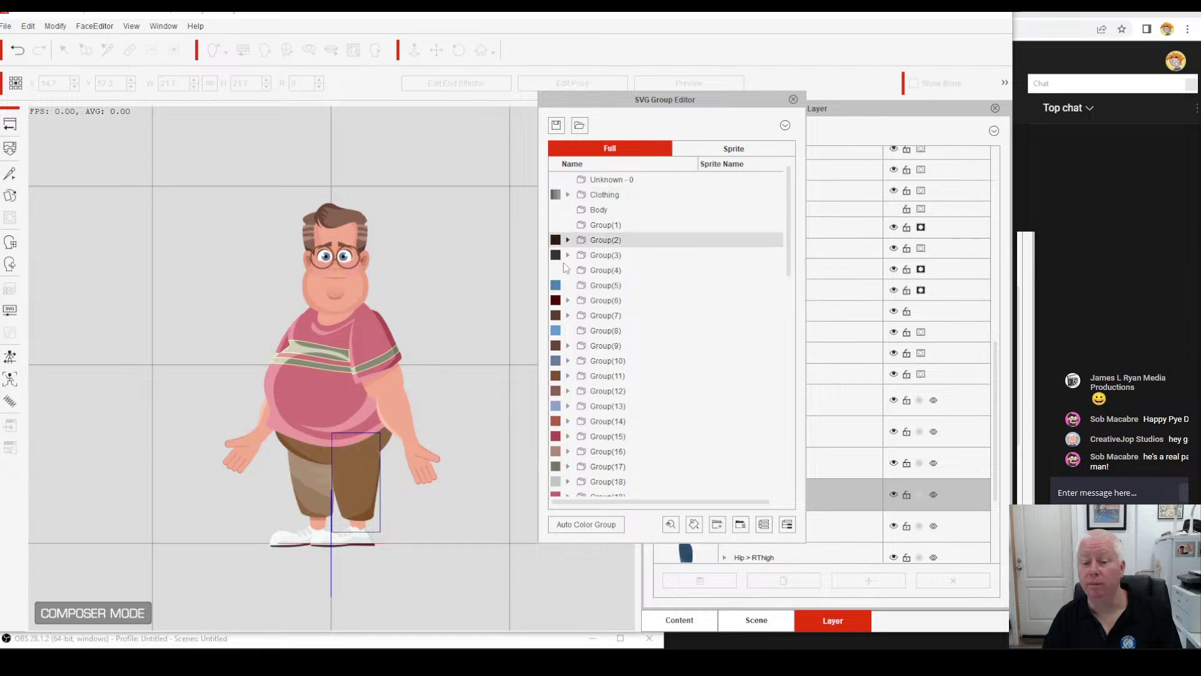
{"action": "left_click", "coordinate": [593, 196]}
{"action": "left_click", "coordinate": [568, 195]}
{"action": "left_click", "coordinate": [596, 209]}
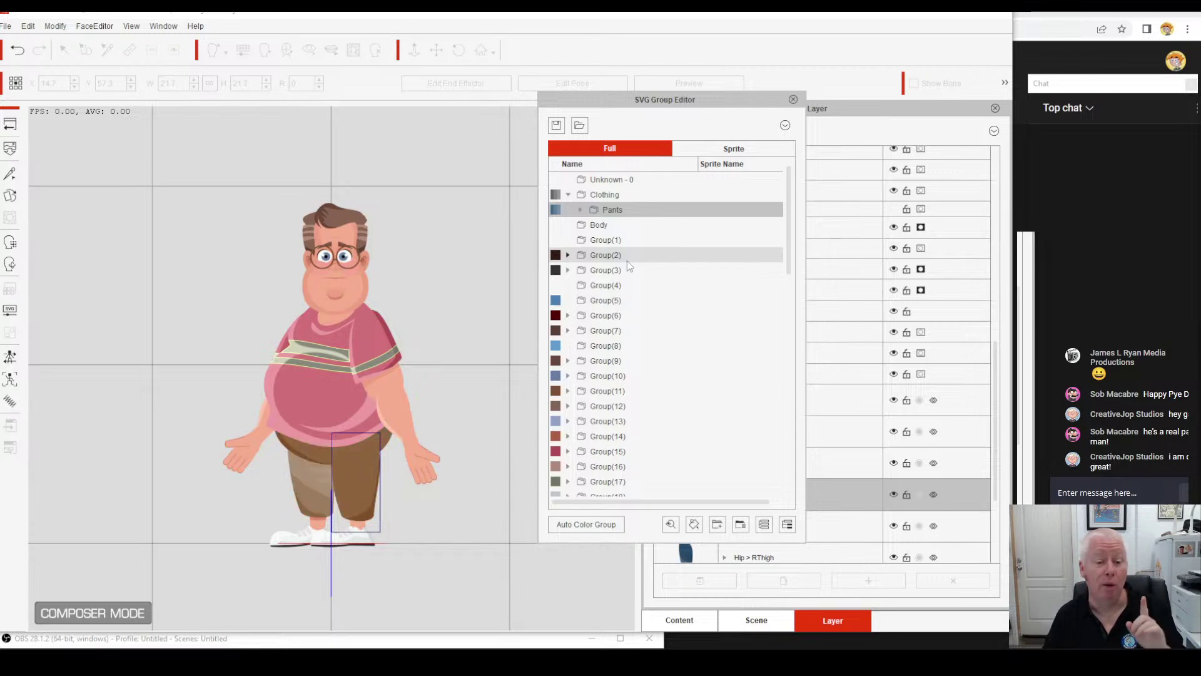
Add a subgroup named Eyes inside the Body group.
{"action": "scroll", "coordinate": [422, 306], "scroll_direction": "up", "scroll_amount": 1}
{"action": "scroll", "coordinate": [422, 306], "scroll_direction": "up", "scroll_amount": 3}
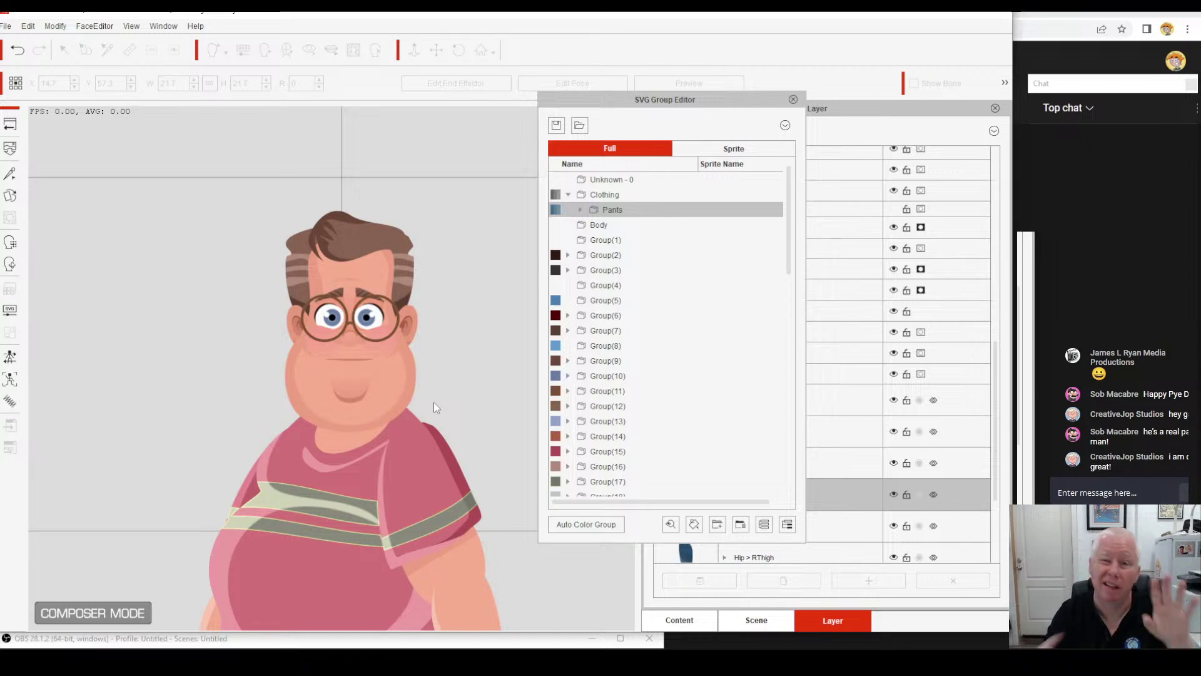
{"action": "left_click", "coordinate": [591, 226]}
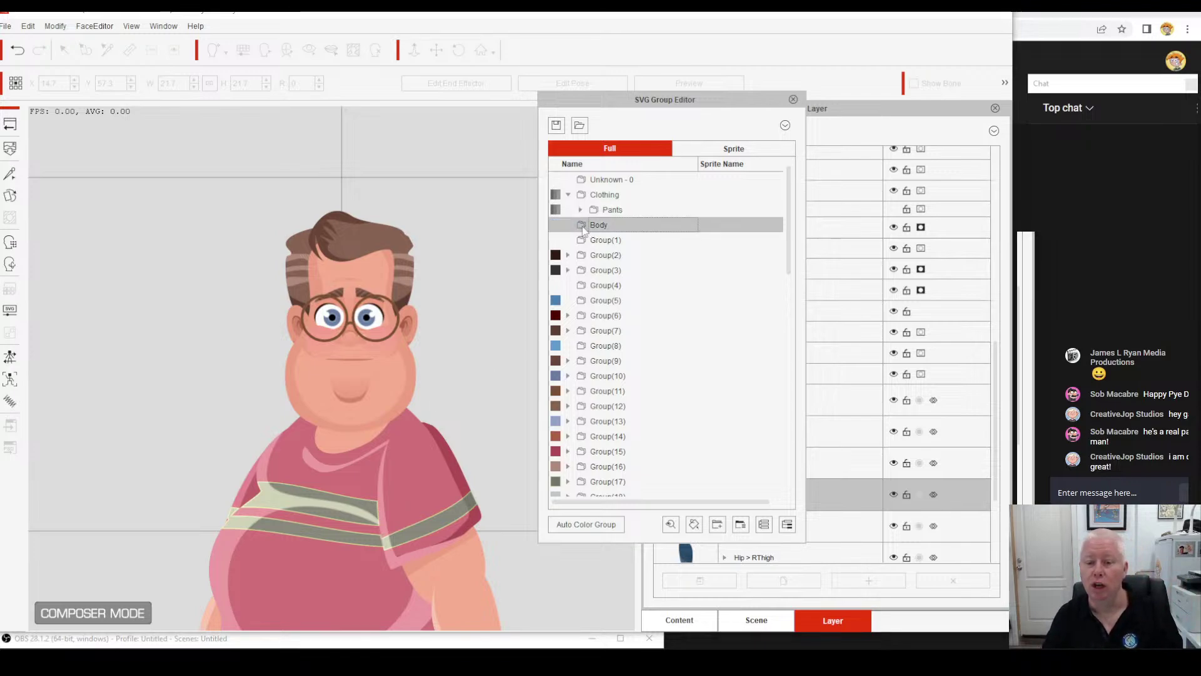
{"action": "left_click", "coordinate": [717, 524]}
{"action": "double_click", "coordinate": [613, 244]}
{"action": "type", "text": "Eyes"}
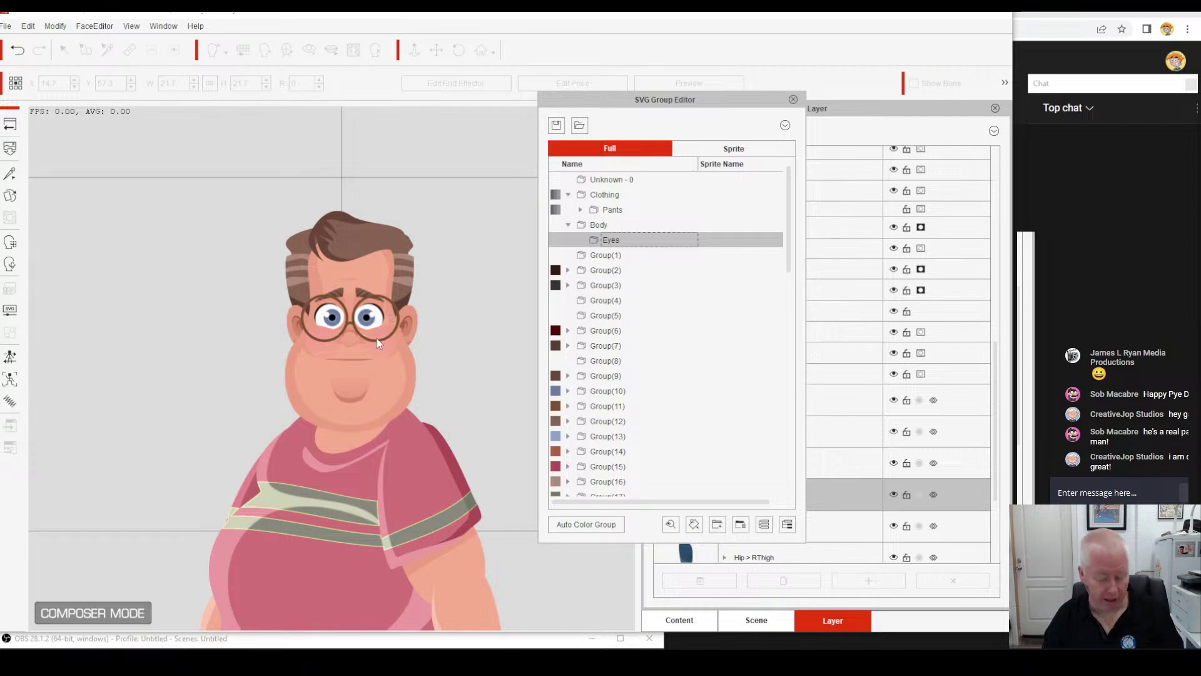
Select the white of the character's left eye and look at its Left Eye paths listed in Group(45).
{"action": "scroll", "coordinate": [377, 343], "scroll_direction": "up", "scroll_amount": 3}
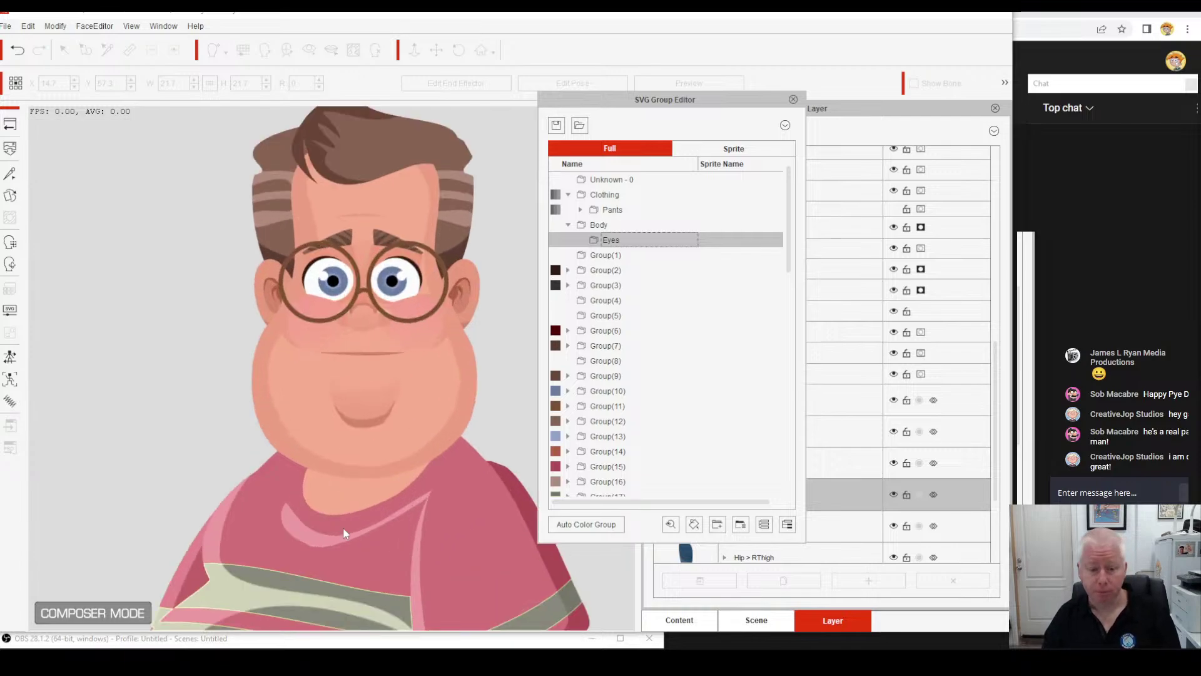
{"action": "left_click", "coordinate": [385, 295]}
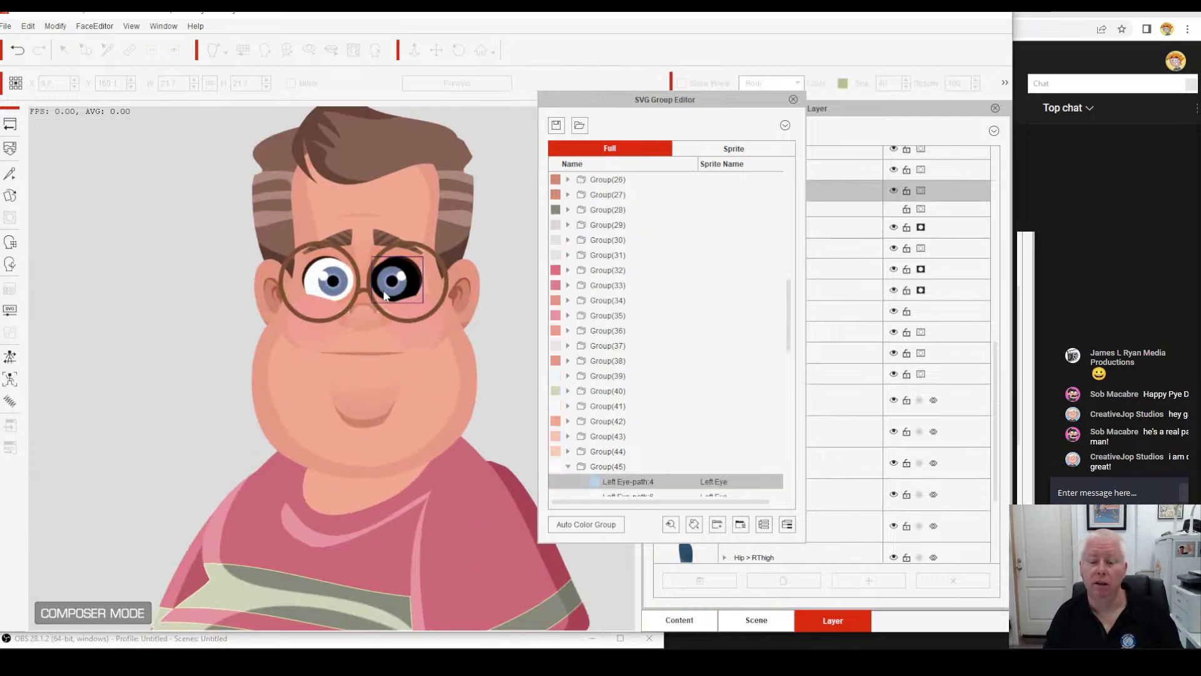
{"action": "scroll", "coordinate": [612, 452], "scroll_direction": "down", "scroll_amount": 3}
{"action": "scroll", "coordinate": [612, 452], "scroll_direction": "down", "scroll_amount": 1}
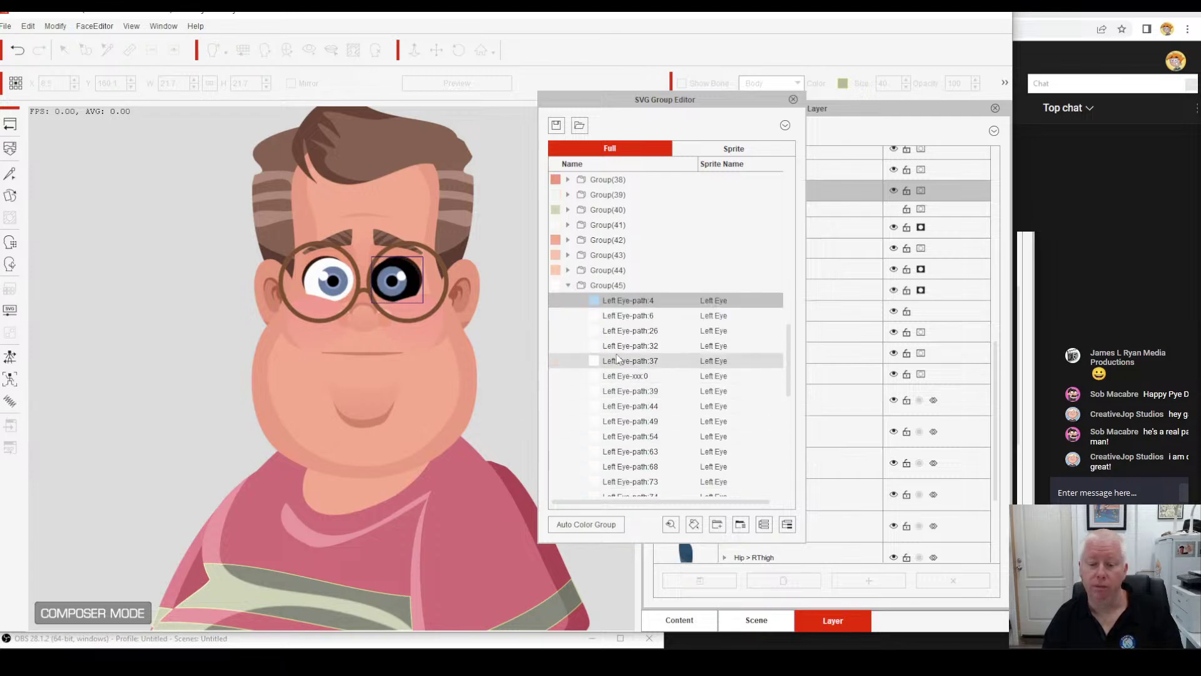
{"action": "left_click", "coordinate": [625, 303]}
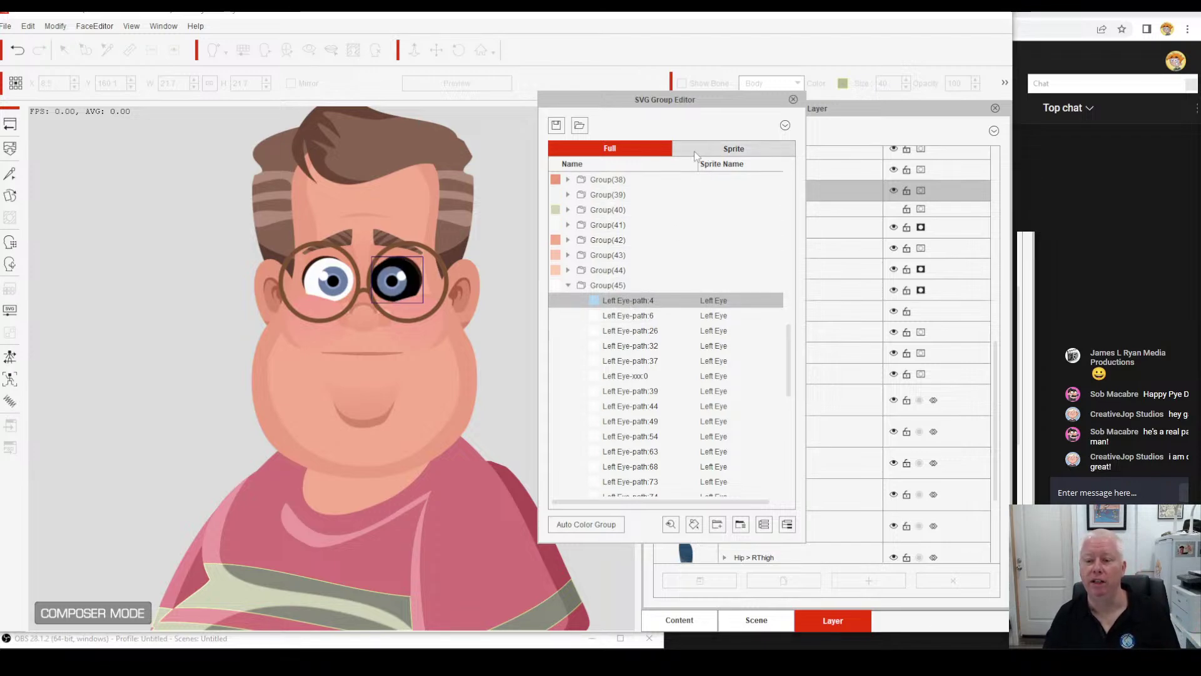
Switch the group editor to the Sprite view for the left eye and move it clear of the layer names.
{"action": "left_click", "coordinate": [736, 152]}
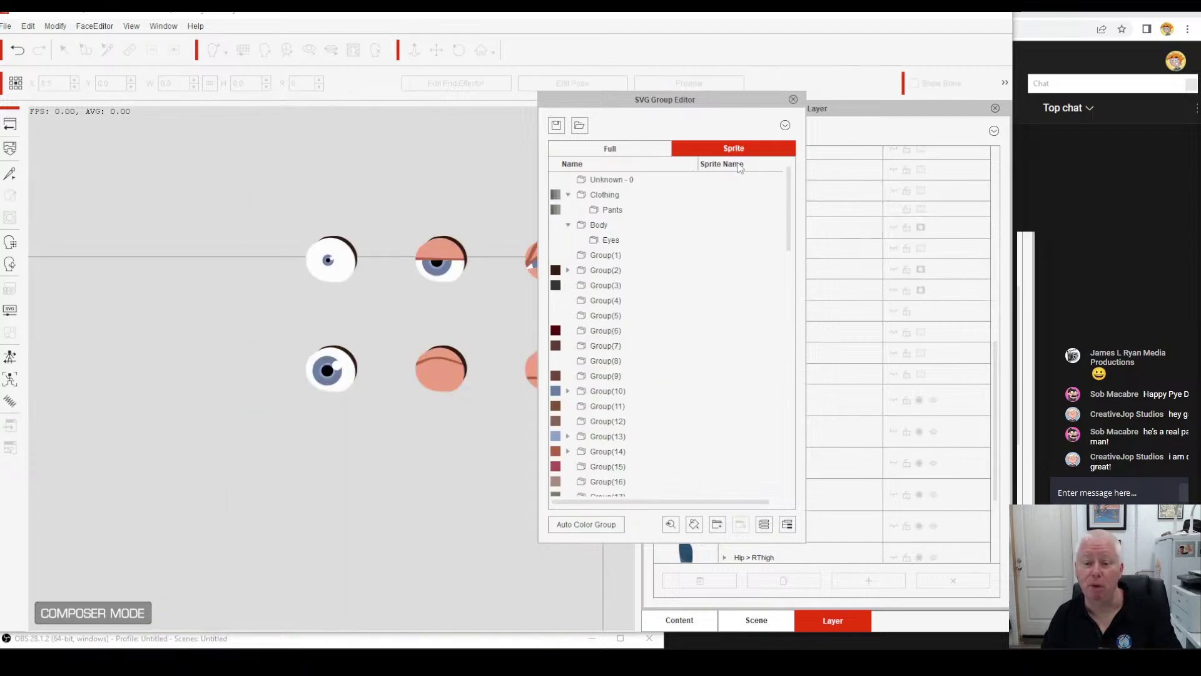
{"action": "left_click_drag", "start_coordinate": [681, 101], "coordinate": [799, 109]}
{"action": "scroll", "coordinate": [425, 325], "scroll_direction": "down", "scroll_amount": 2}
{"action": "left_click_drag", "start_coordinate": [523, 326], "coordinate": [351, 321]}
{"action": "left_click_drag", "start_coordinate": [775, 115], "coordinate": [431, 120]}
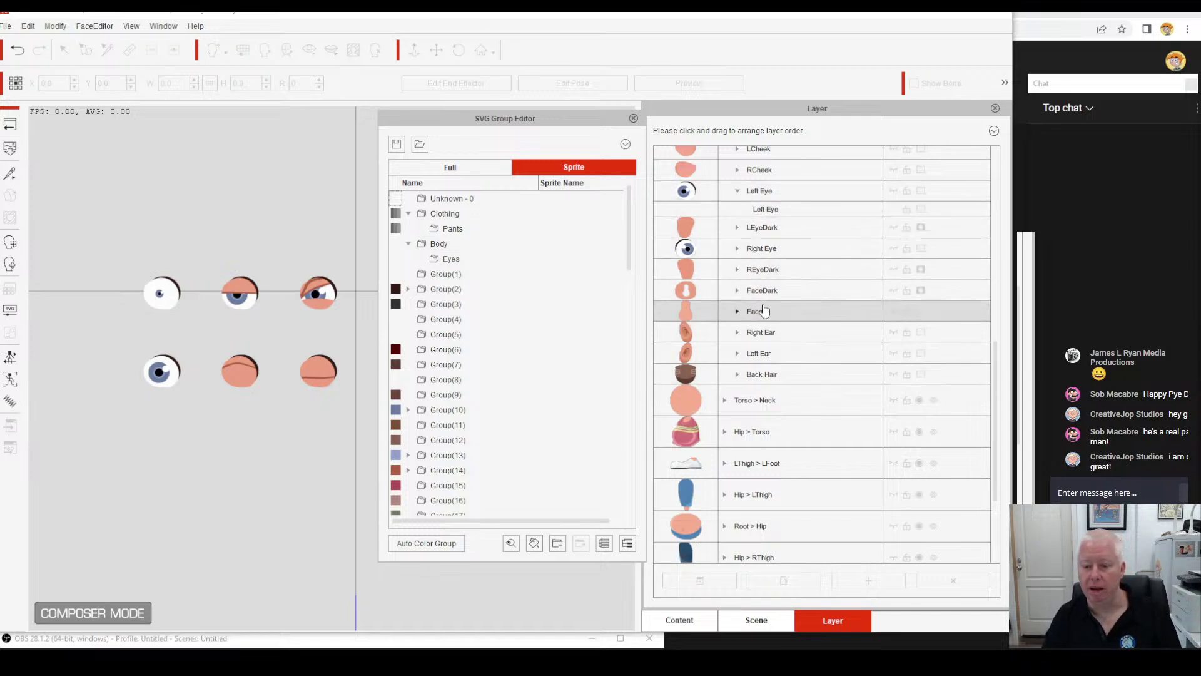
Show all Mouth sprites, select the dark interior of an open mouth and inspect the mouth paths in Group(6).
{"action": "scroll", "coordinate": [743, 400], "scroll_direction": "up", "scroll_amount": 3}
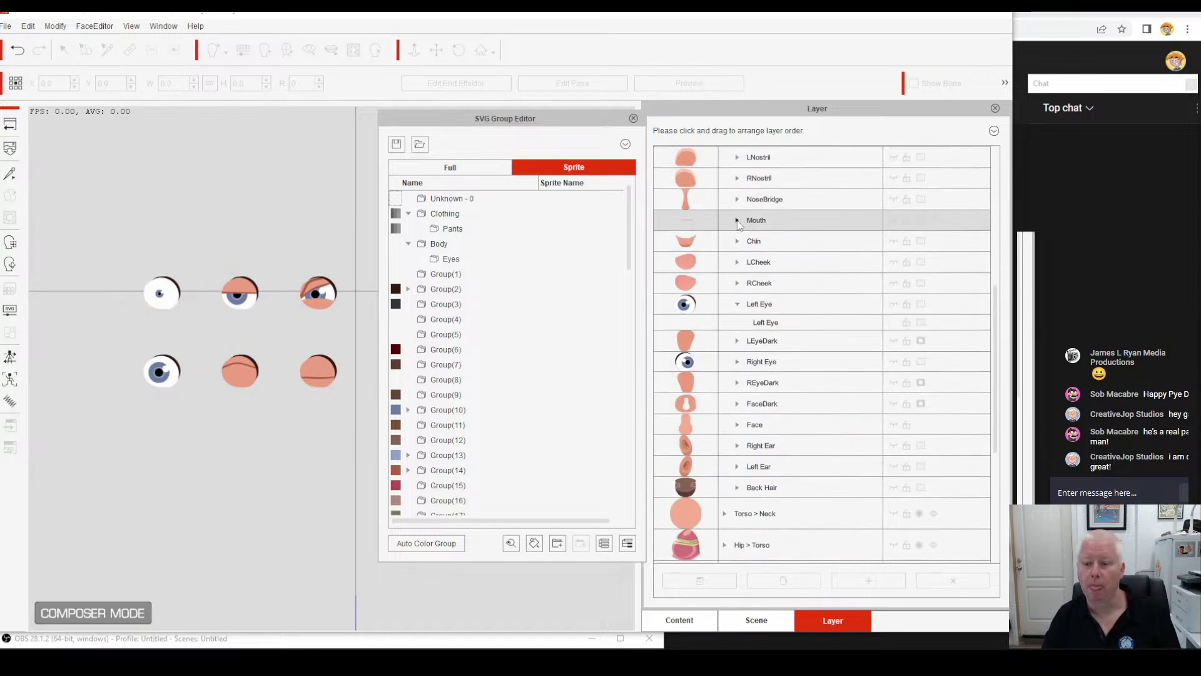
{"action": "left_click", "coordinate": [754, 220]}
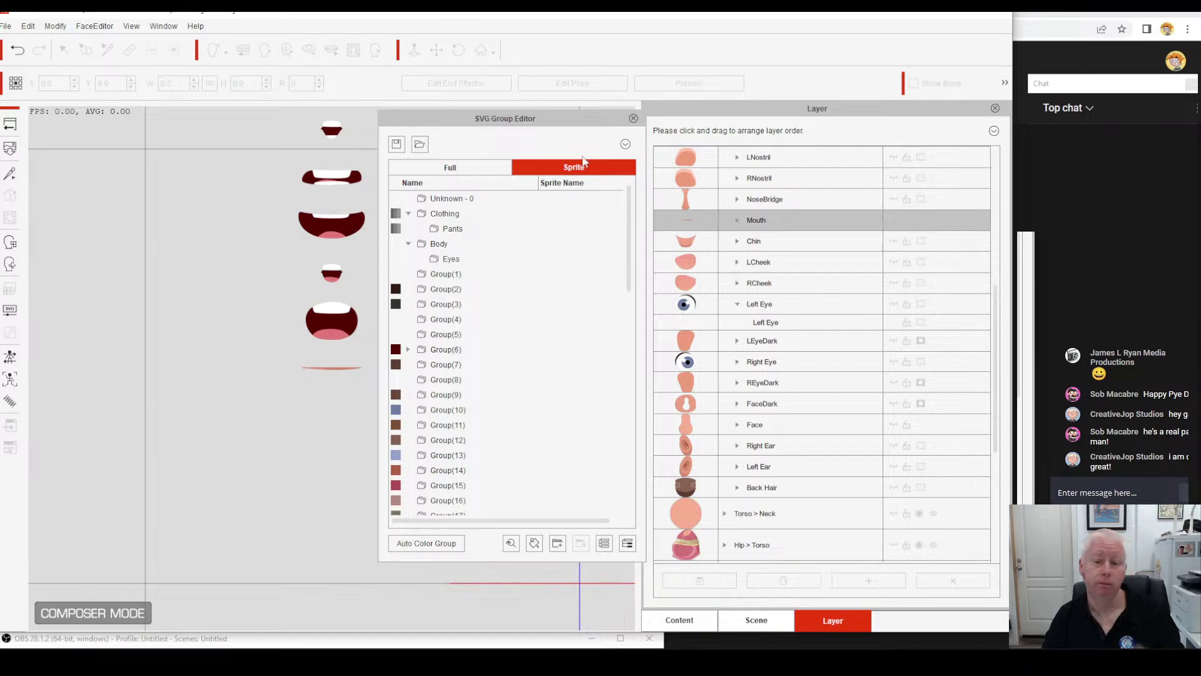
{"action": "left_click_drag", "start_coordinate": [505, 122], "coordinate": [738, 168]}
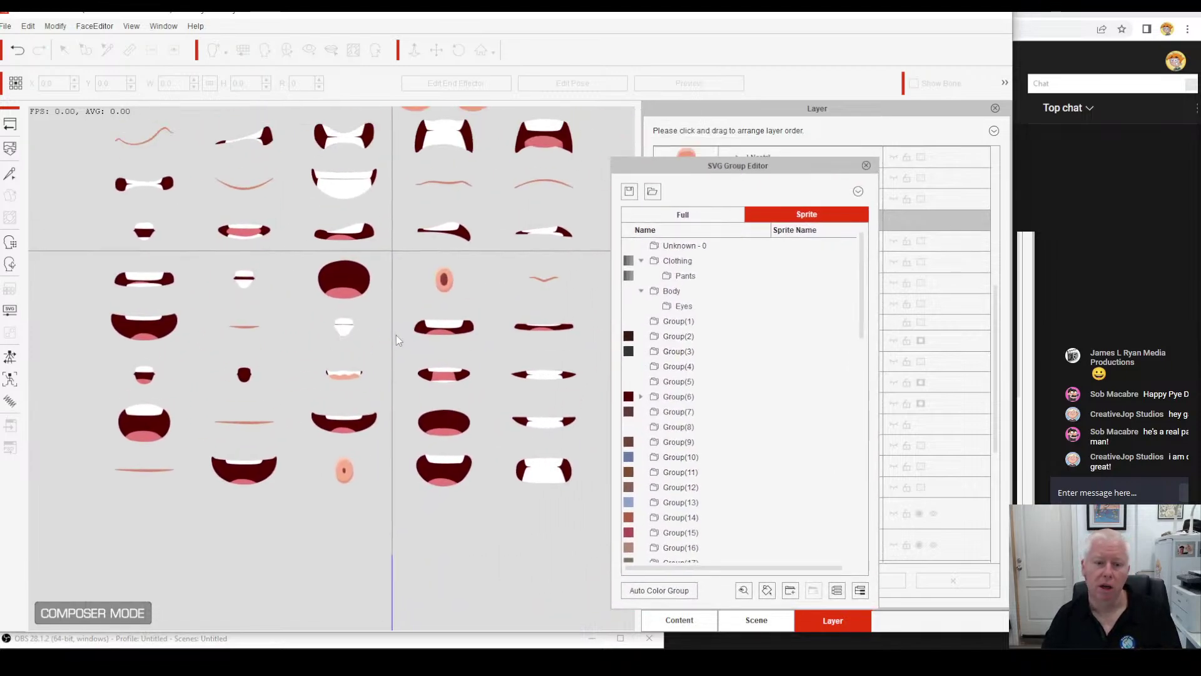
{"action": "scroll", "coordinate": [398, 341], "scroll_direction": "down", "scroll_amount": 2}
{"action": "scroll", "coordinate": [449, 369], "scroll_direction": "up", "scroll_amount": 2}
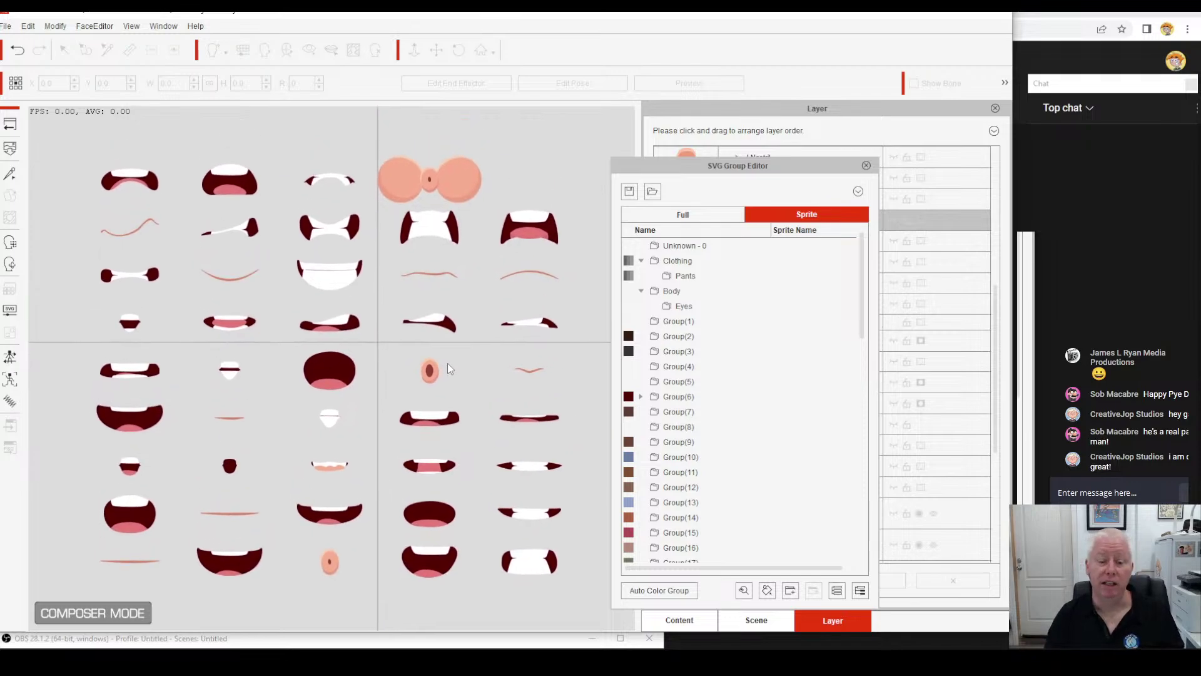
{"action": "left_click", "coordinate": [328, 370]}
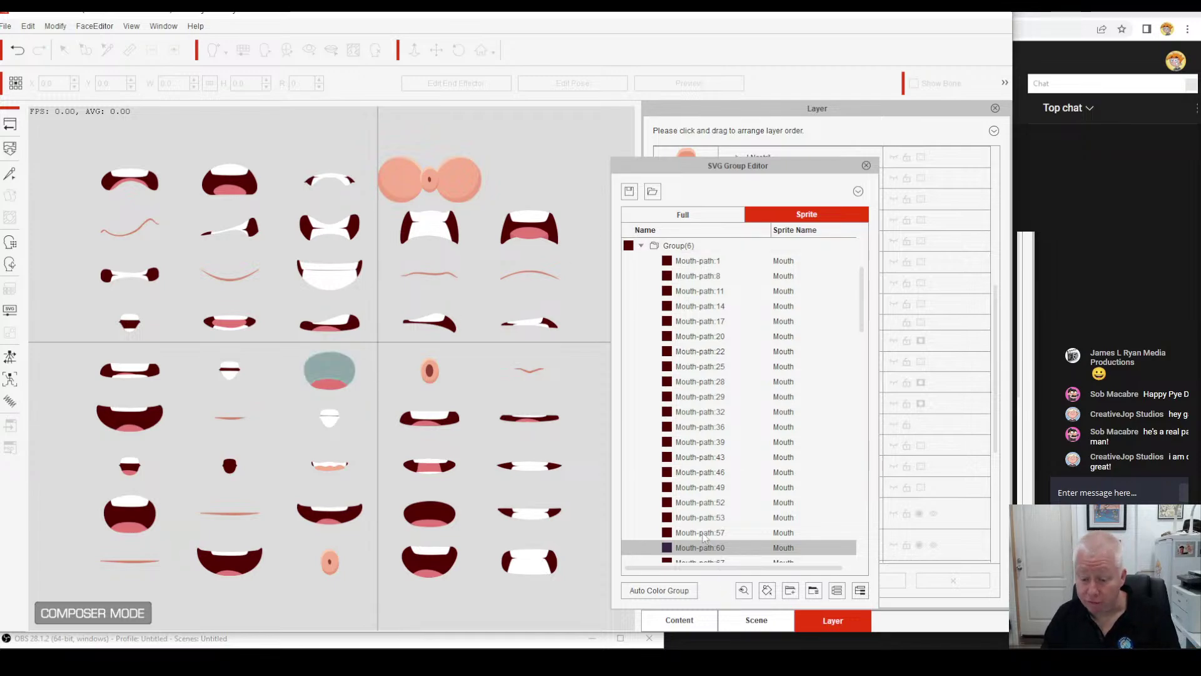
{"action": "left_click", "coordinate": [682, 246]}
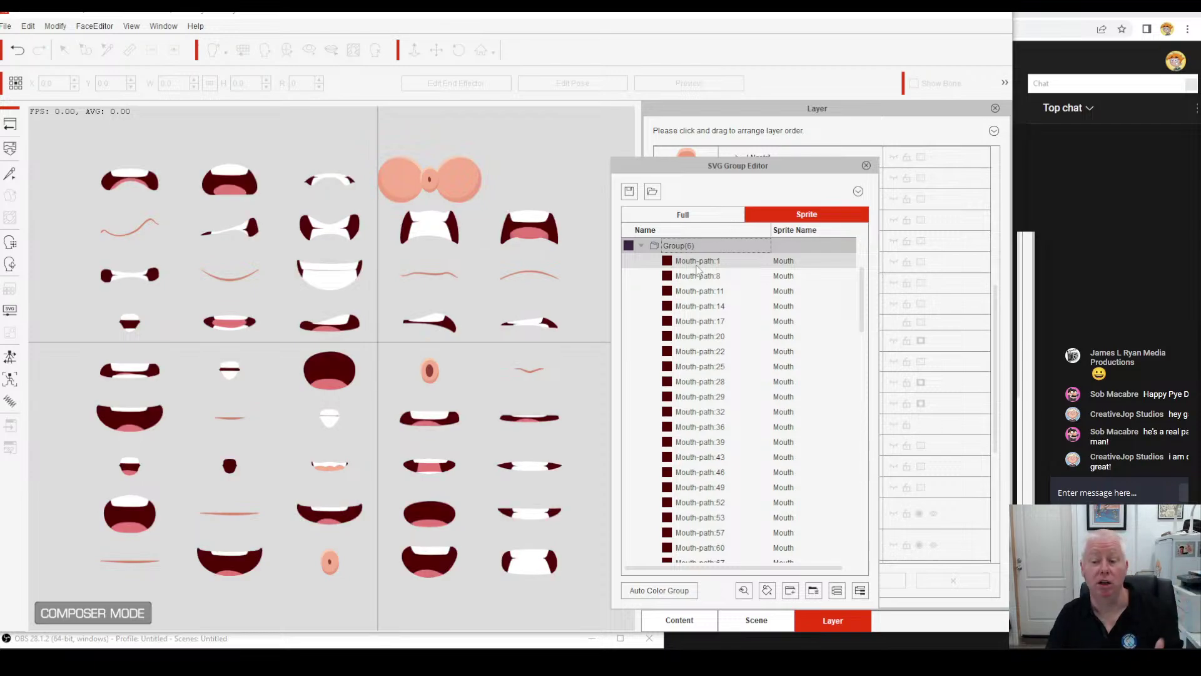
Return to the Left Eye sprites and examine them alongside the group list containing Body and Eyes.
{"action": "left_click_drag", "start_coordinate": [763, 166], "coordinate": [548, 167]}
{"action": "left_click", "coordinate": [757, 305]}
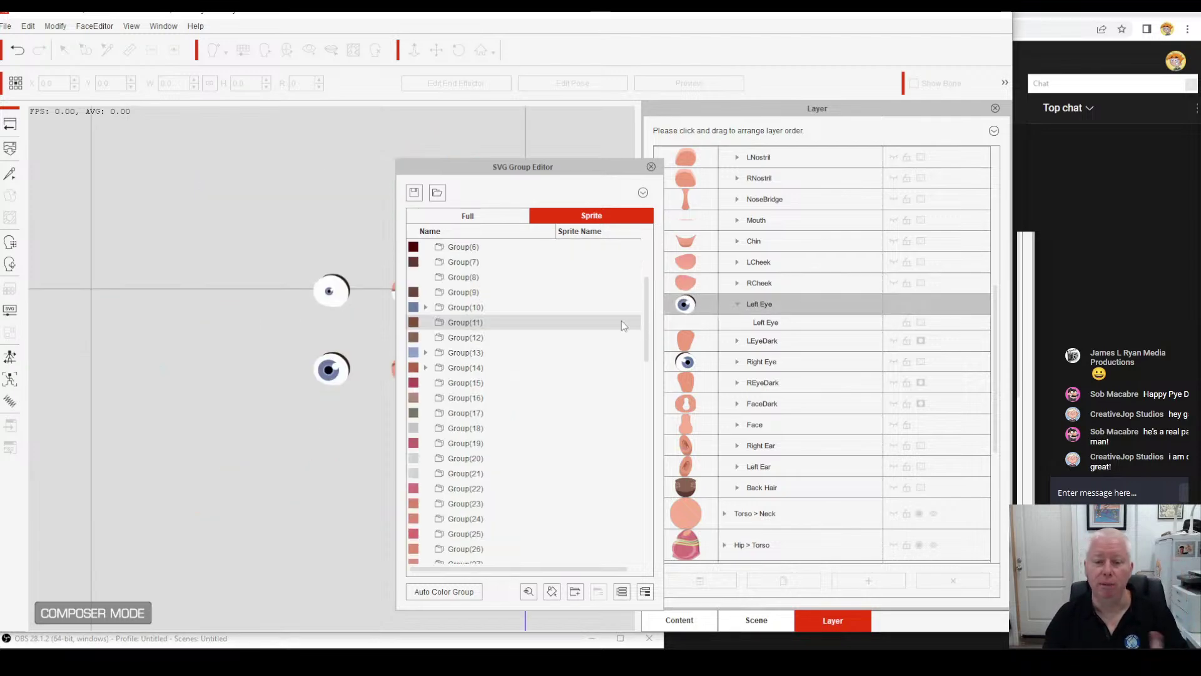
{"action": "left_click_drag", "start_coordinate": [575, 174], "coordinate": [802, 147]}
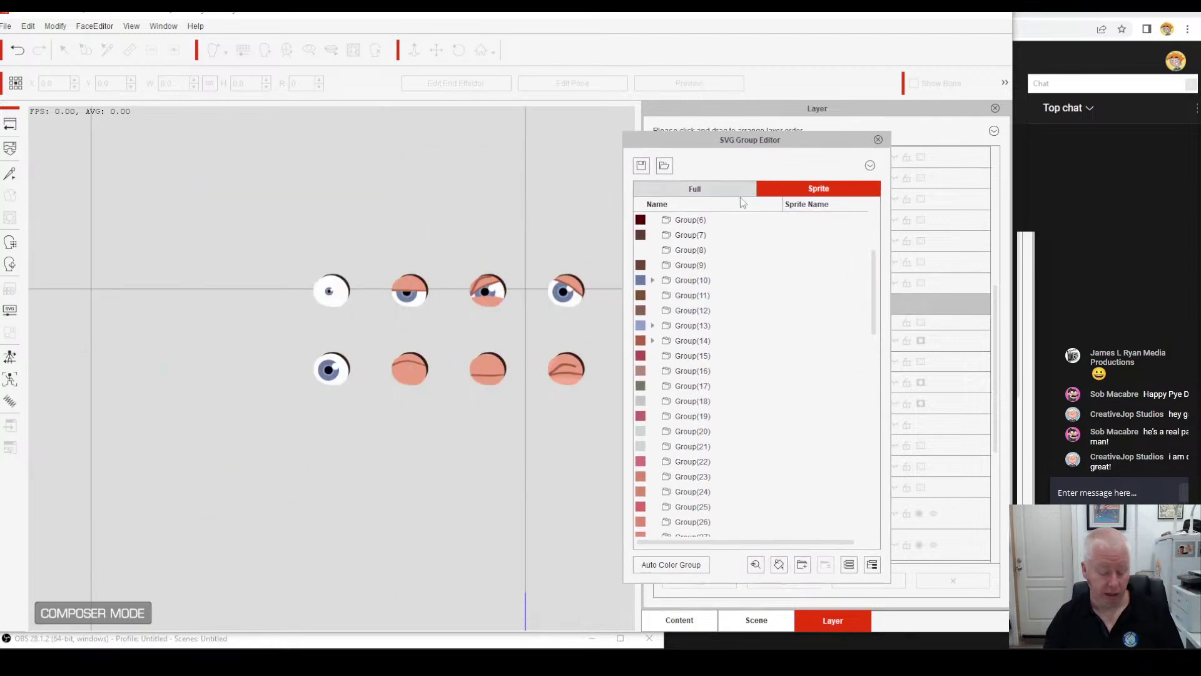
{"action": "left_click_drag", "start_coordinate": [583, 296], "coordinate": [411, 311]}
{"action": "scroll", "coordinate": [413, 325], "scroll_direction": "up", "scroll_amount": 3}
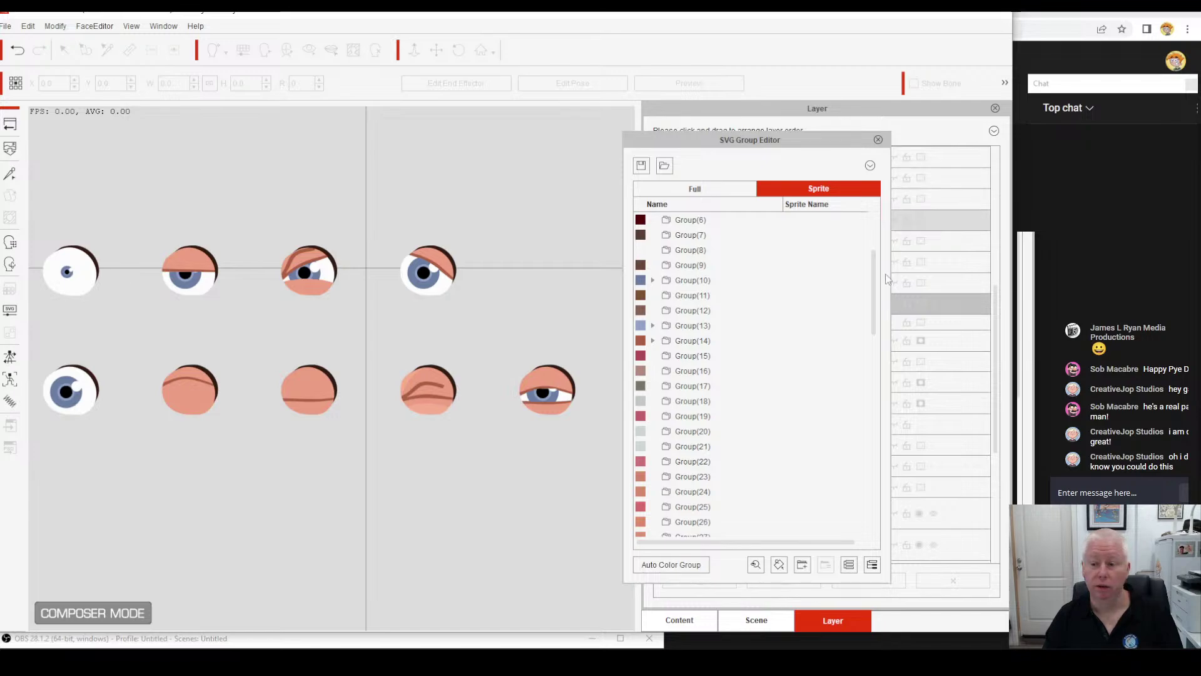
{"action": "scroll", "coordinate": [768, 317], "scroll_direction": "up", "scroll_amount": 5}
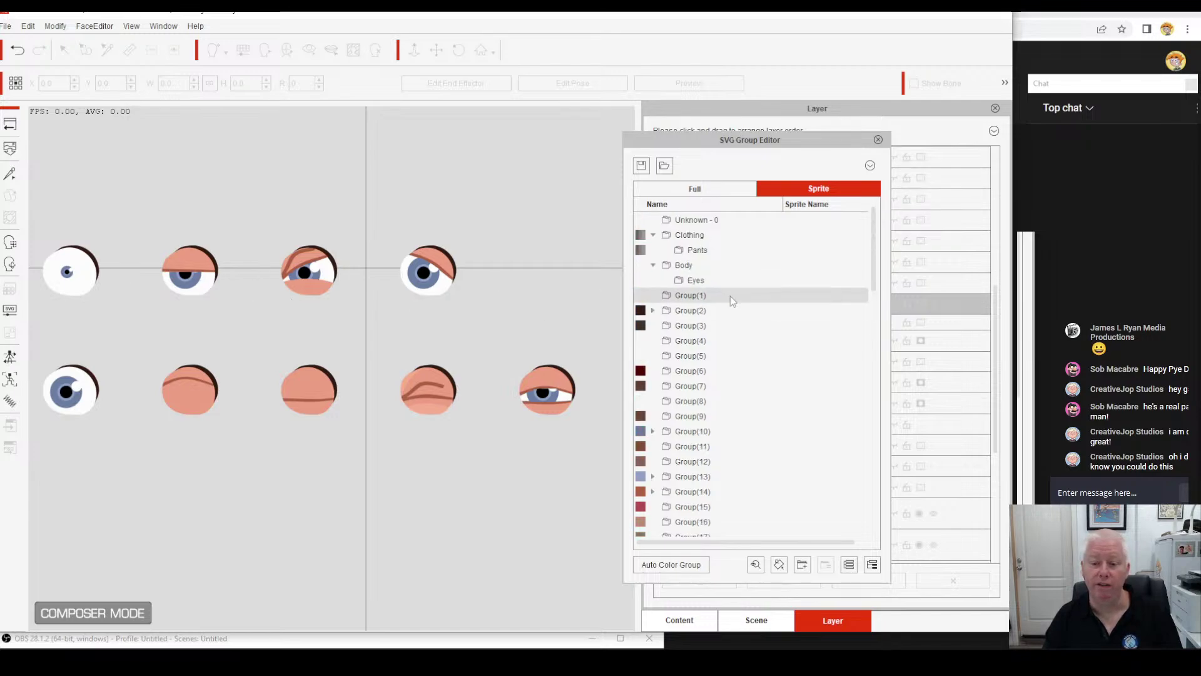
Add a subgroup named Eye White inside the Eyes group, correcting the capital H in its name.
{"action": "left_click", "coordinate": [693, 280]}
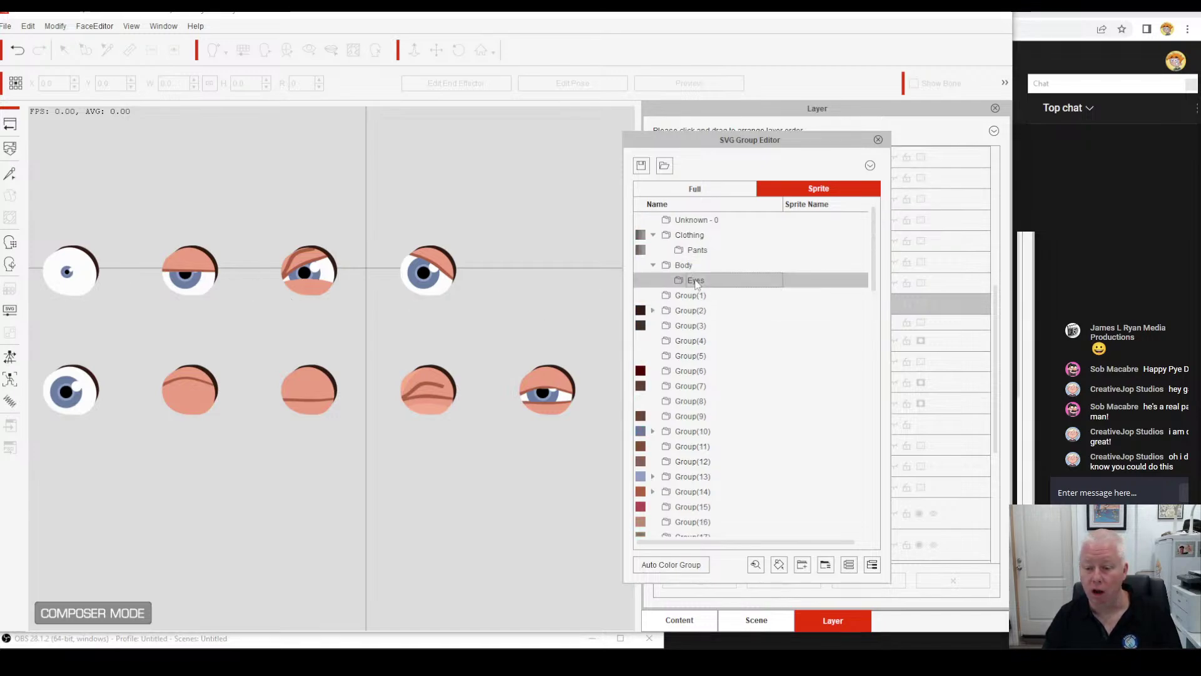
{"action": "left_click", "coordinate": [802, 565]}
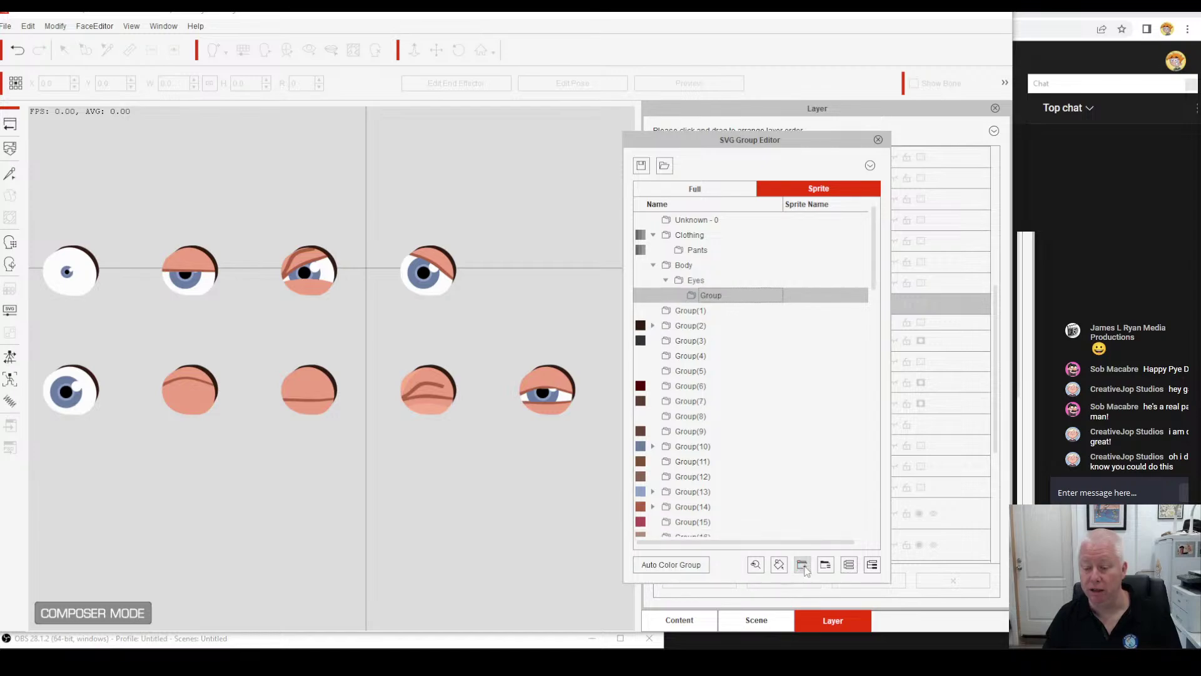
{"action": "double_click", "coordinate": [711, 295]}
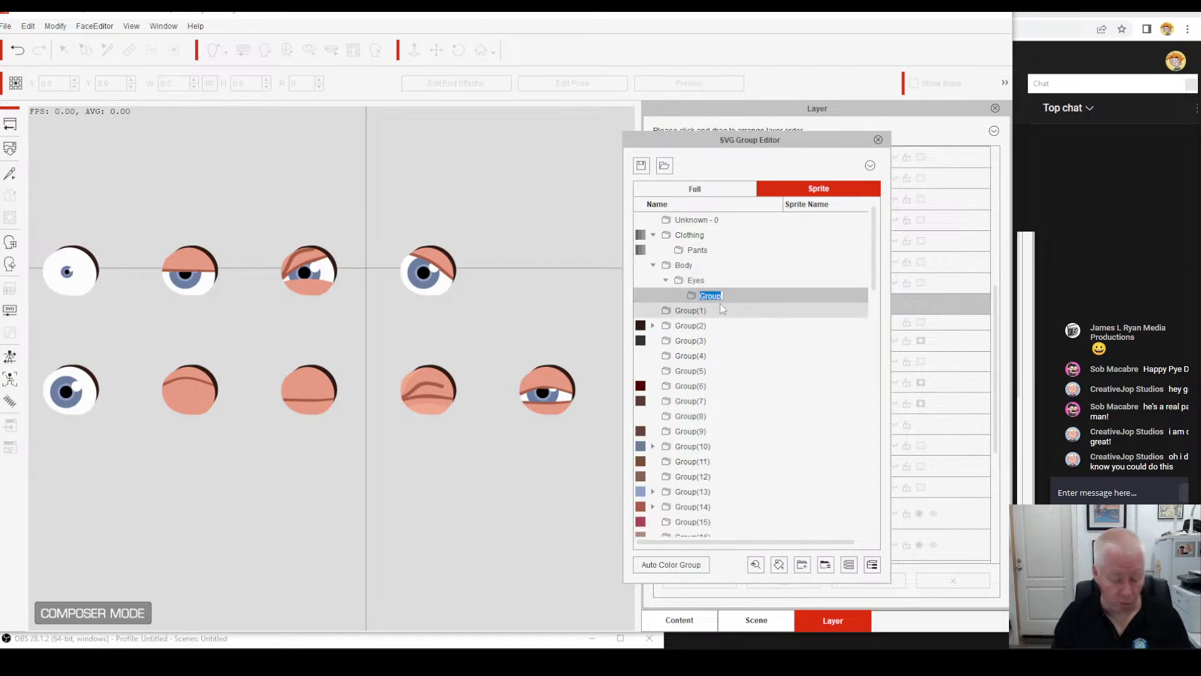
{"action": "type", "text": "Eye WHite"}
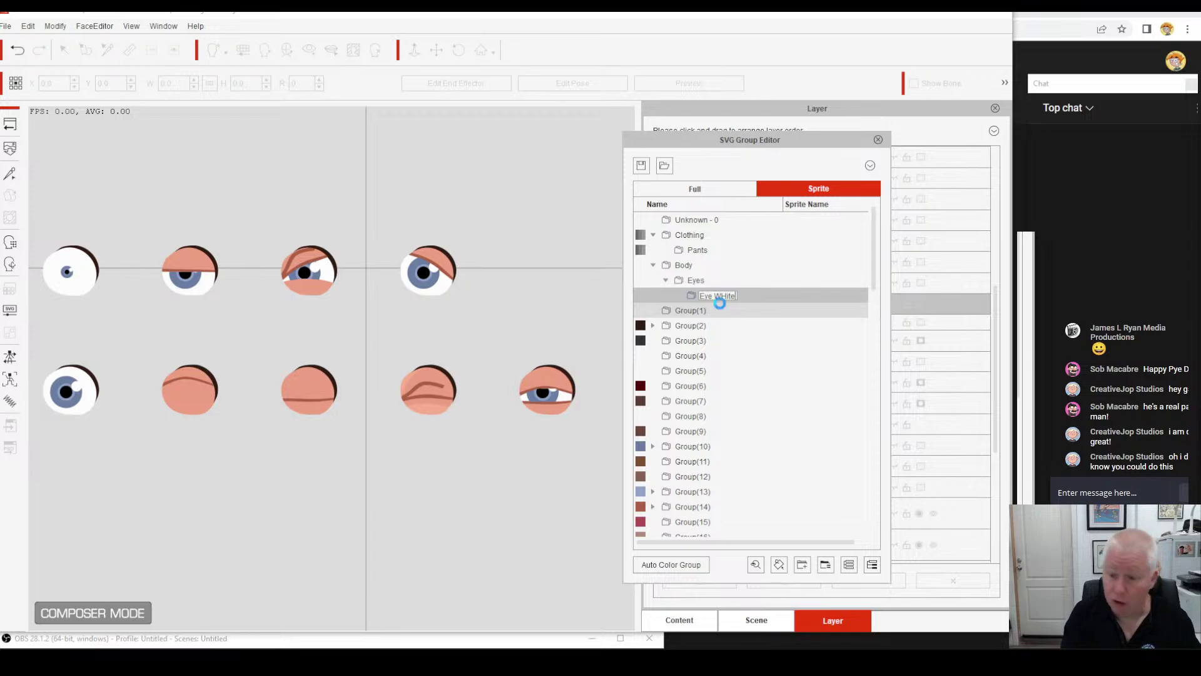
{"action": "key", "text": "Return"}
{"action": "double_click", "coordinate": [724, 297]}
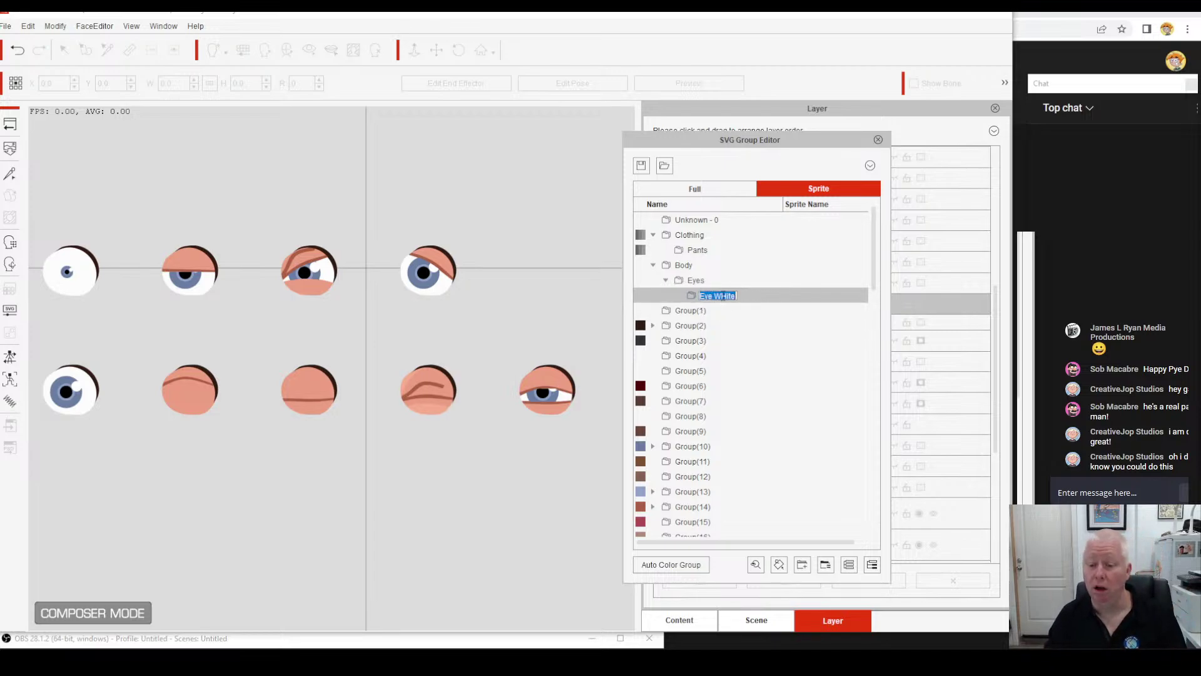
{"action": "left_click", "coordinate": [724, 297]}
{"action": "type", "text": "h"}
{"action": "key", "text": "Return"}
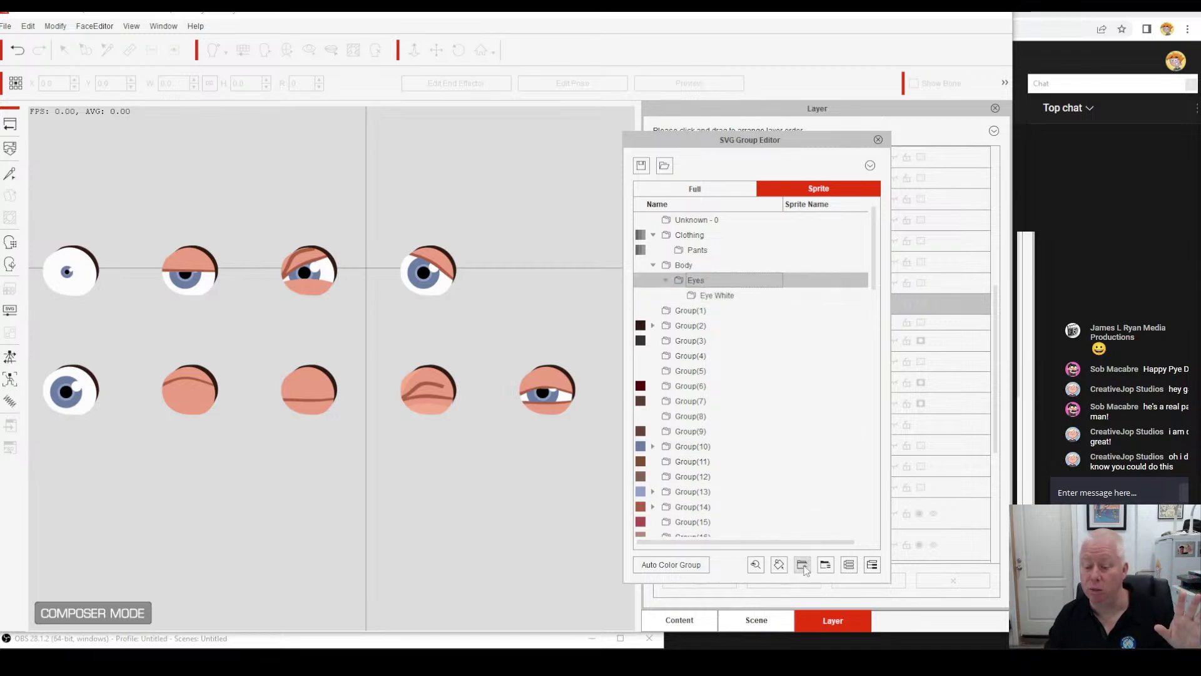
Add a subgroup named Eye Colour inside the Eyes group.
{"action": "left_click", "coordinate": [803, 566]}
{"action": "double_click", "coordinate": [715, 297]}
{"action": "type", "text": "Eye Col"}
{"action": "key", "text": "Return"}
Add a subgroup named Iris inside the Eyes group.
{"action": "left_click", "coordinate": [695, 280]}
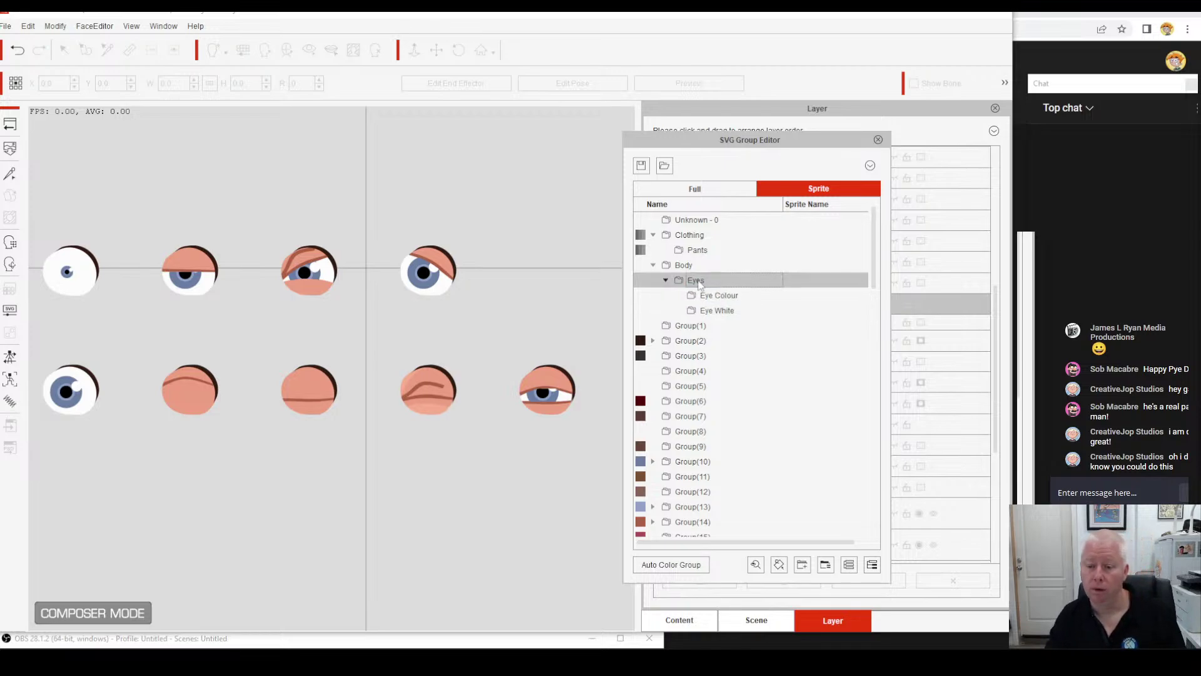
{"action": "left_click", "coordinate": [802, 565]}
{"action": "double_click", "coordinate": [711, 295]}
{"action": "type", "text": "Iris"}
Add a subgroup named Eye Trim inside the Eyes group.
{"action": "left_click", "coordinate": [720, 281]}
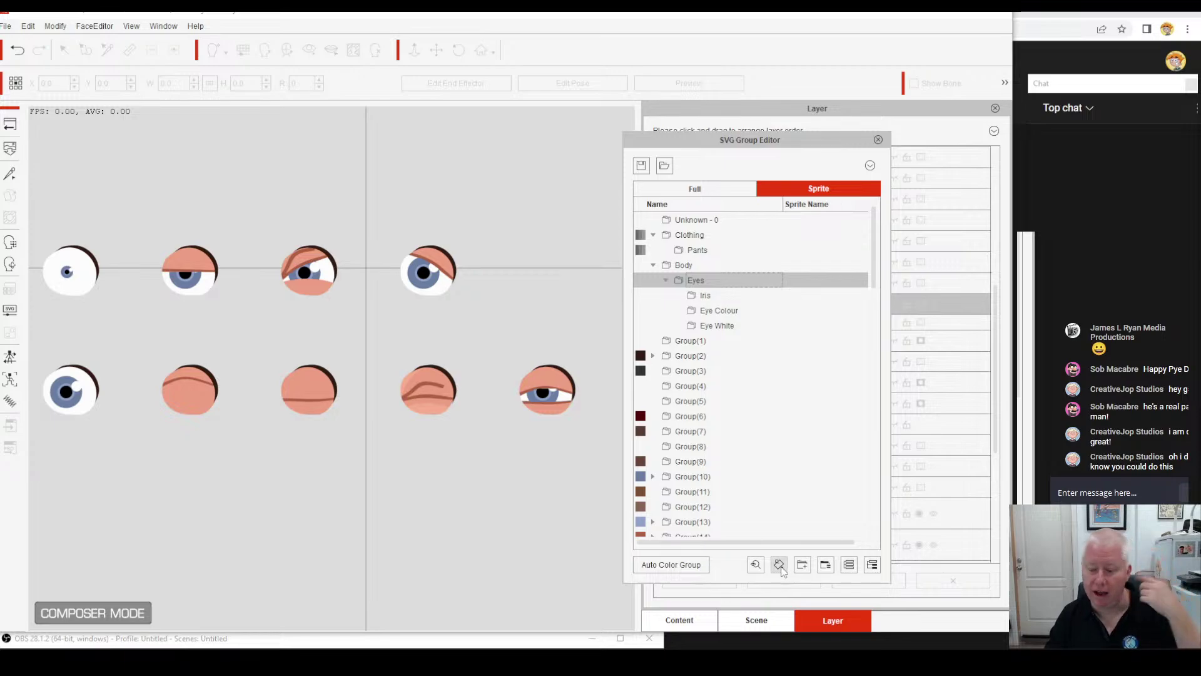
{"action": "left_click", "coordinate": [803, 565]}
{"action": "double_click", "coordinate": [715, 290]}
{"action": "type", "text": "Eye Trim"}
{"action": "key", "text": "Return"}
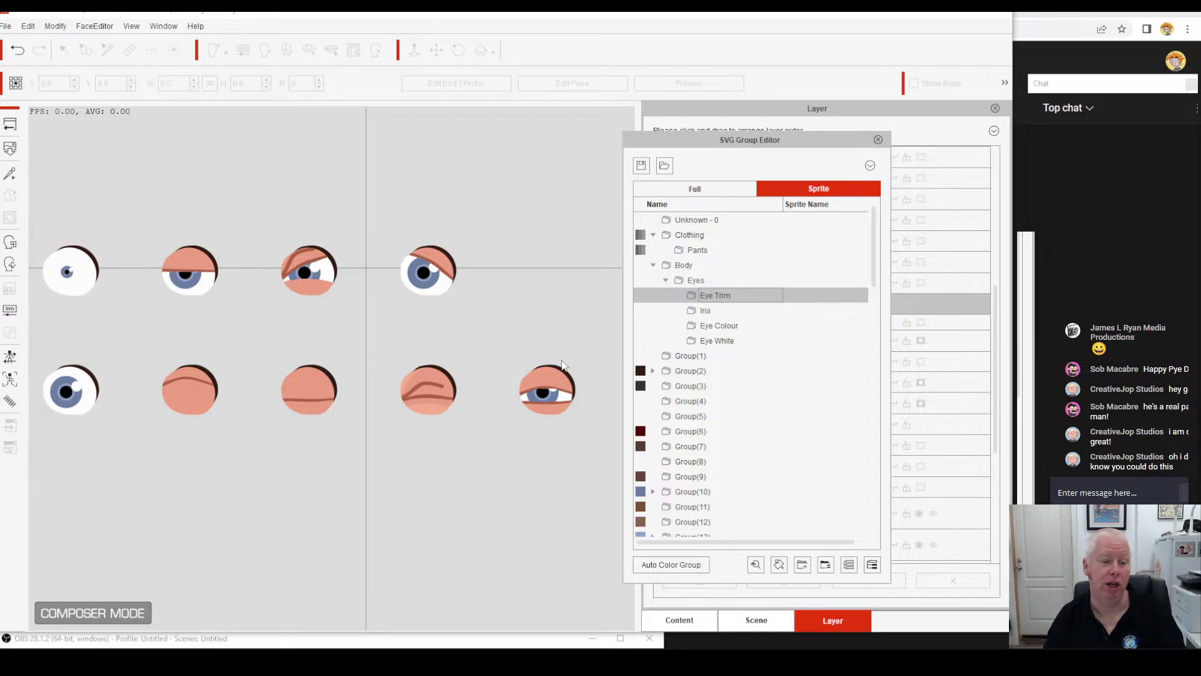
Locate the eye white shapes in Group(45), move all its Left Eye paths into the Eye White group and collapse that group.
{"action": "left_click", "coordinate": [81, 283]}
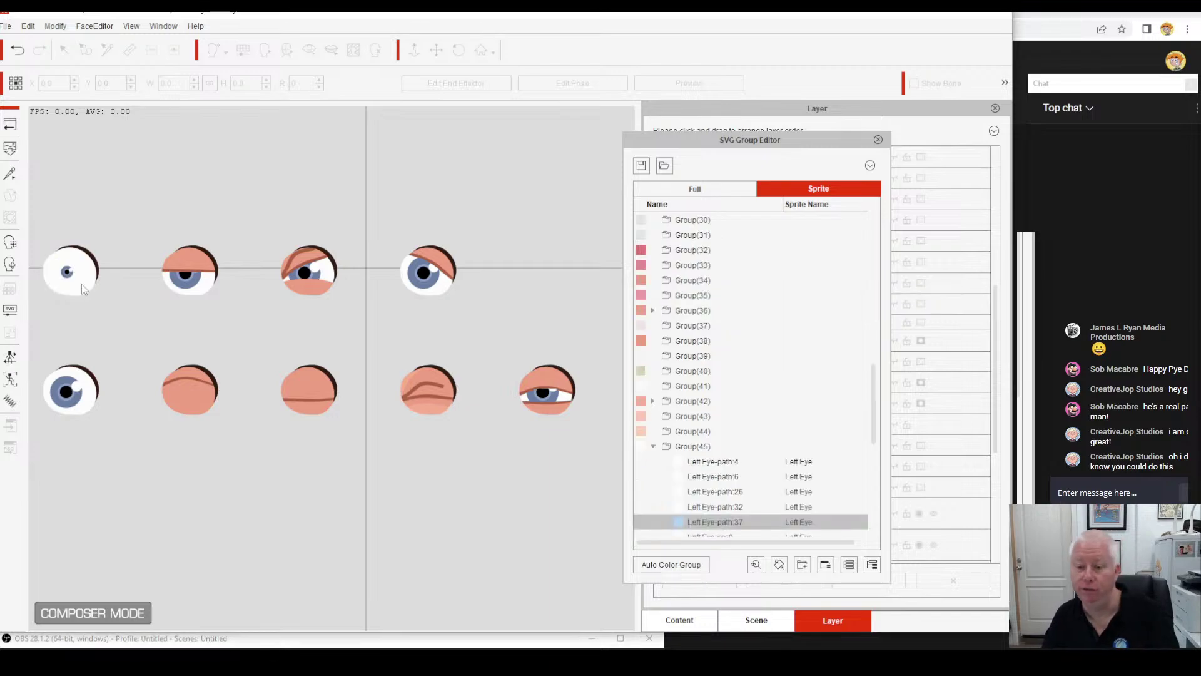
{"action": "left_click", "coordinate": [685, 448]}
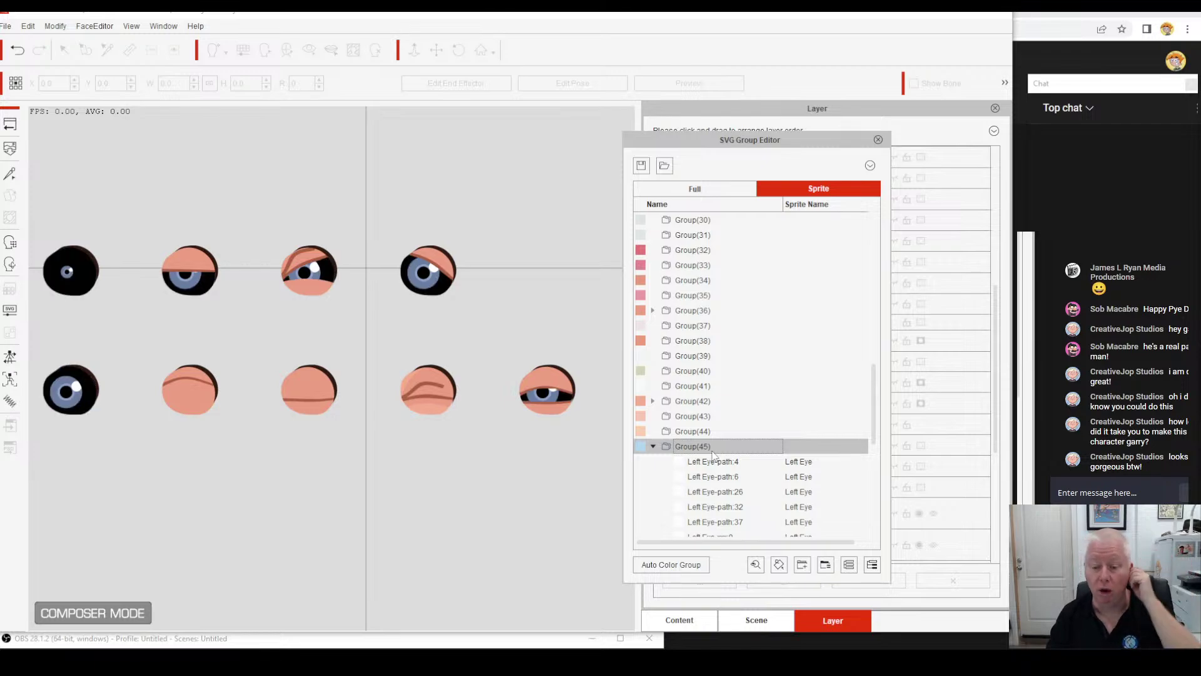
{"action": "scroll", "coordinate": [700, 449], "scroll_direction": "down", "scroll_amount": 6}
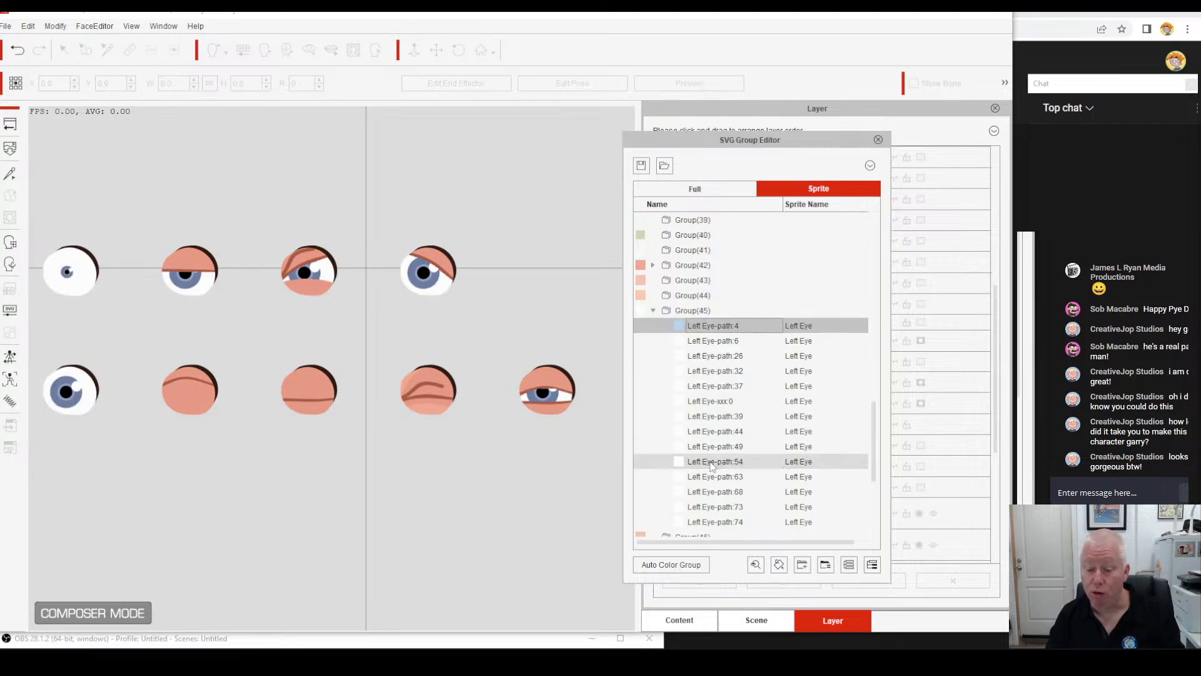
{"action": "scroll", "coordinate": [720, 425], "scroll_direction": "up", "scroll_amount": 2}
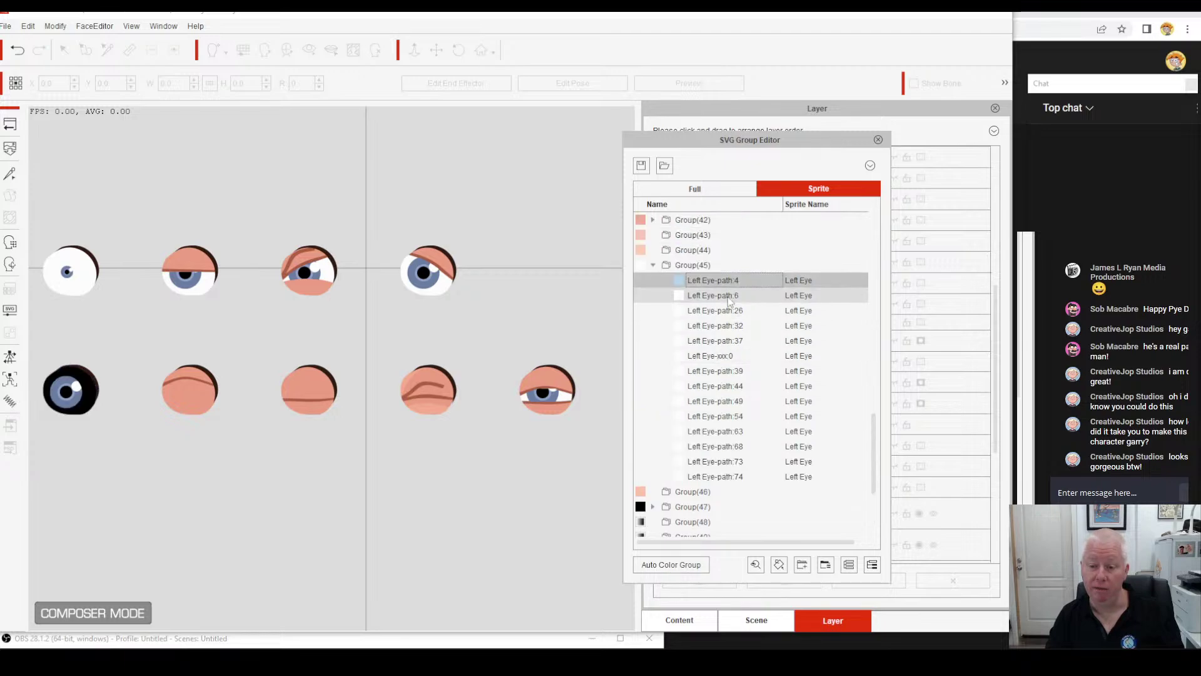
{"action": "left_click", "coordinate": [725, 476], "text": "shift"}
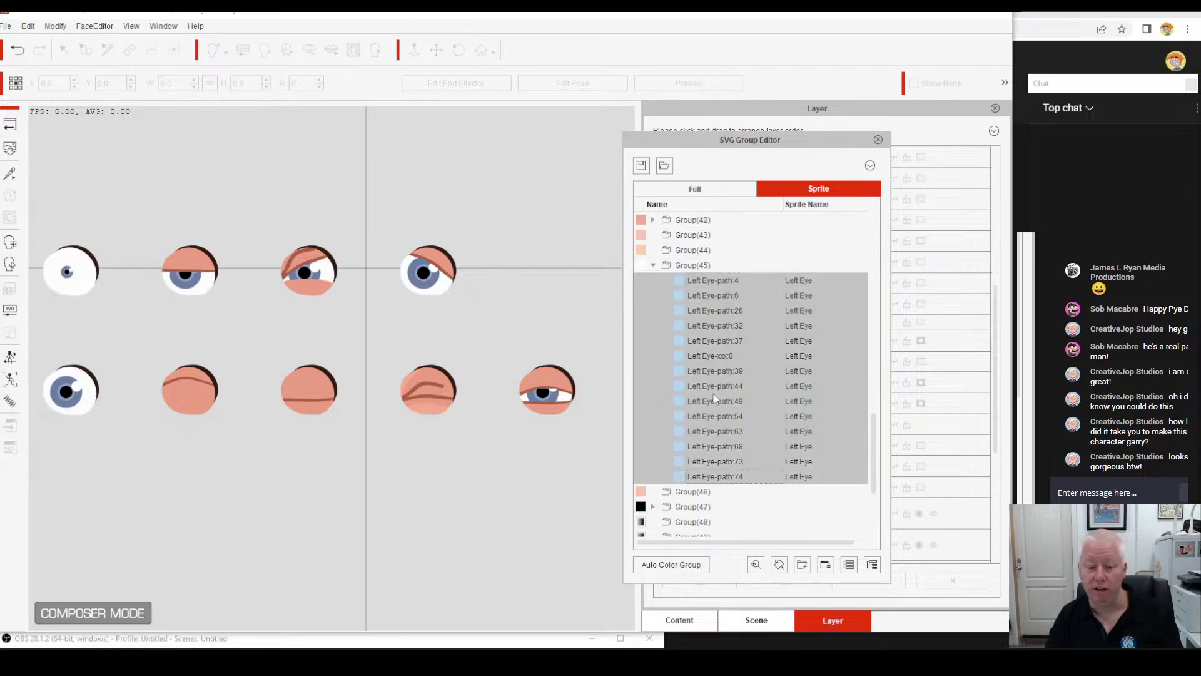
{"action": "scroll", "coordinate": [716, 450], "scroll_direction": "up", "scroll_amount": 5}
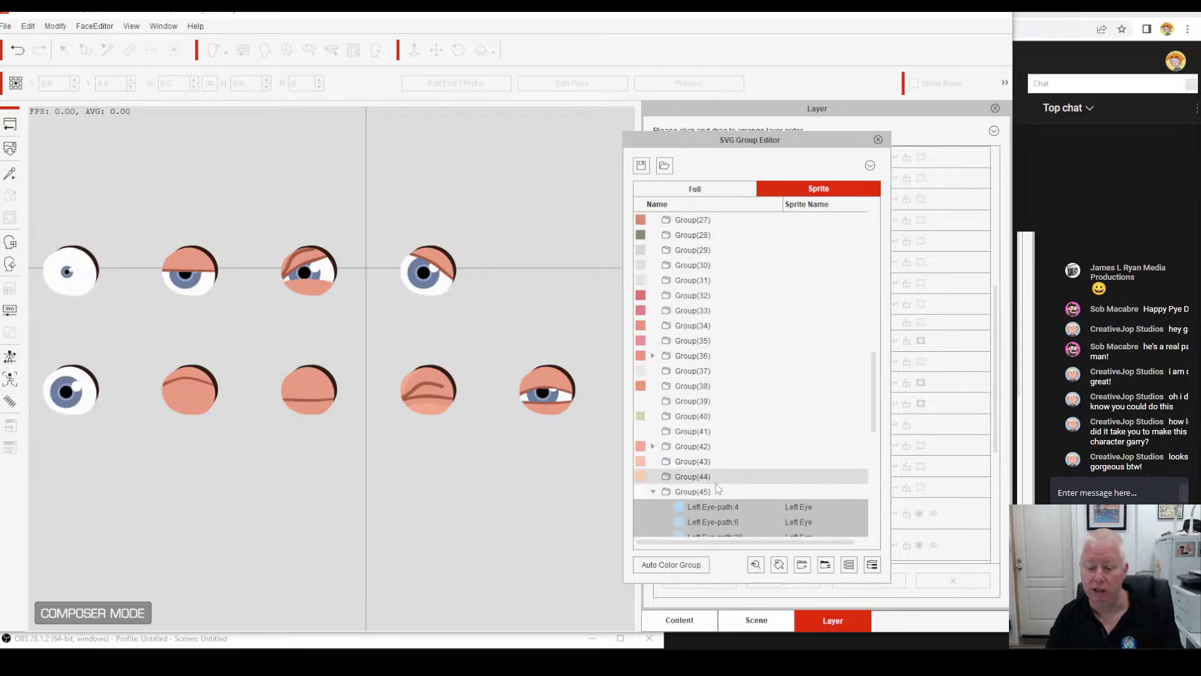
{"action": "left_click_drag", "start_coordinate": [714, 510], "coordinate": [733, 340]}
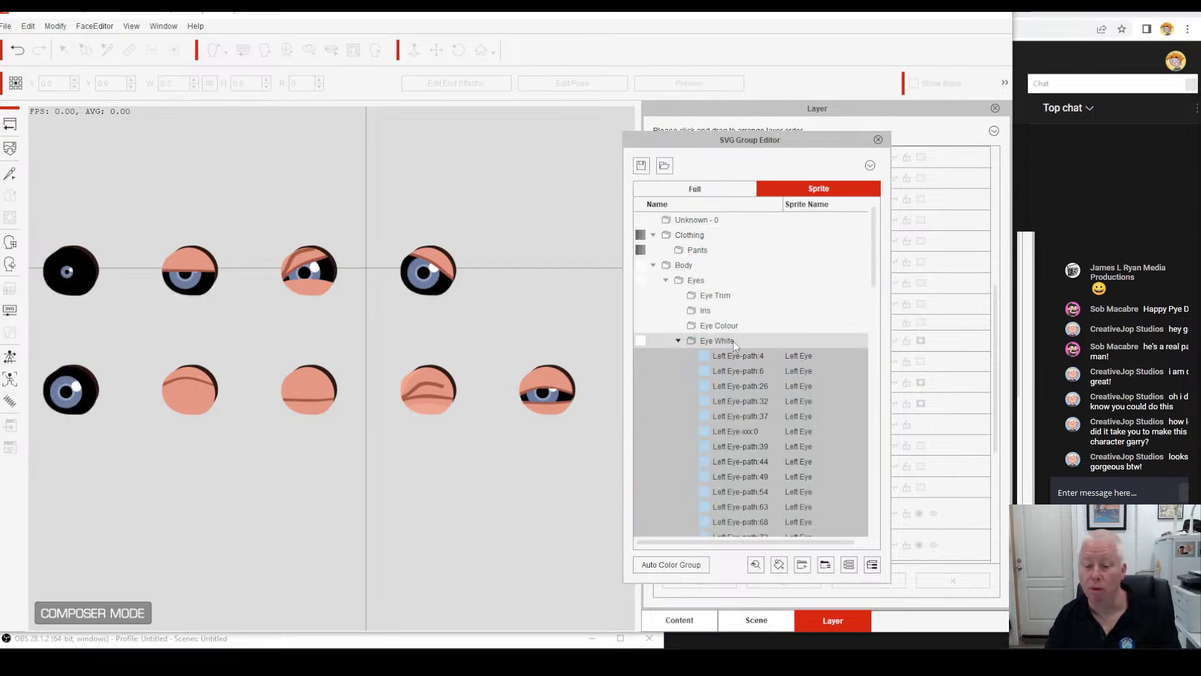
{"action": "left_click", "coordinate": [680, 341]}
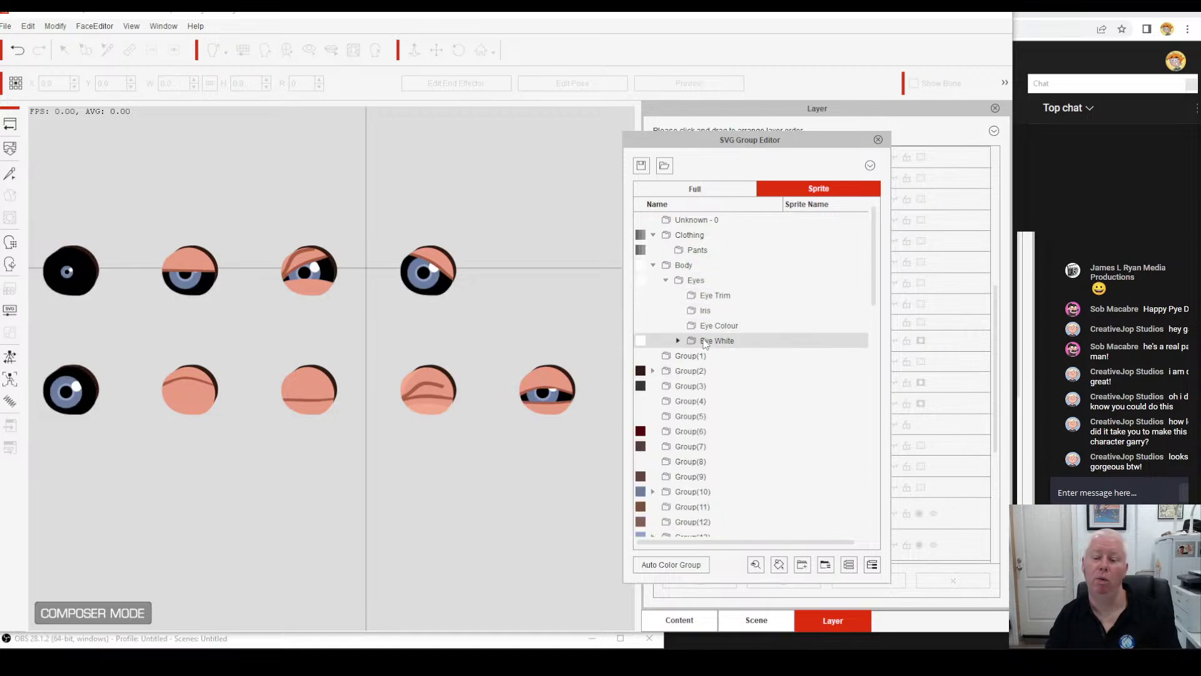
{"action": "left_click", "coordinate": [707, 344]}
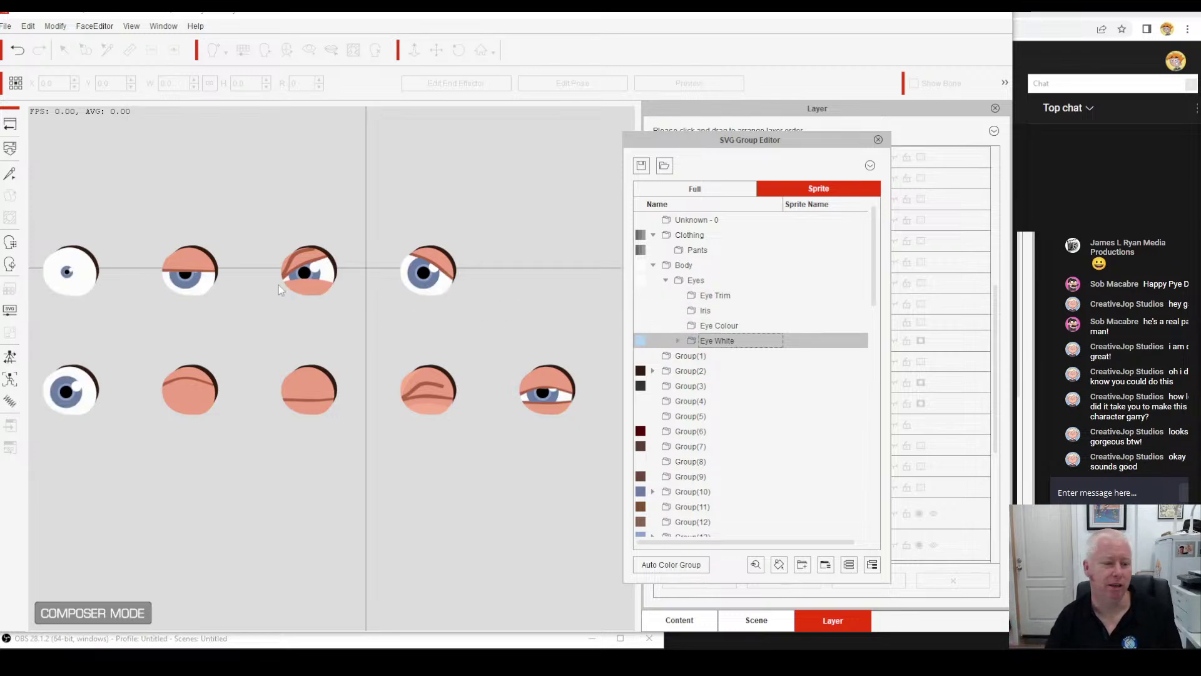
Add a subgroup named Skin inside the Body group.
{"action": "left_click", "coordinate": [681, 268]}
{"action": "left_click", "coordinate": [802, 564]}
{"action": "double_click", "coordinate": [699, 279]}
{"action": "type", "text": "Skin"}
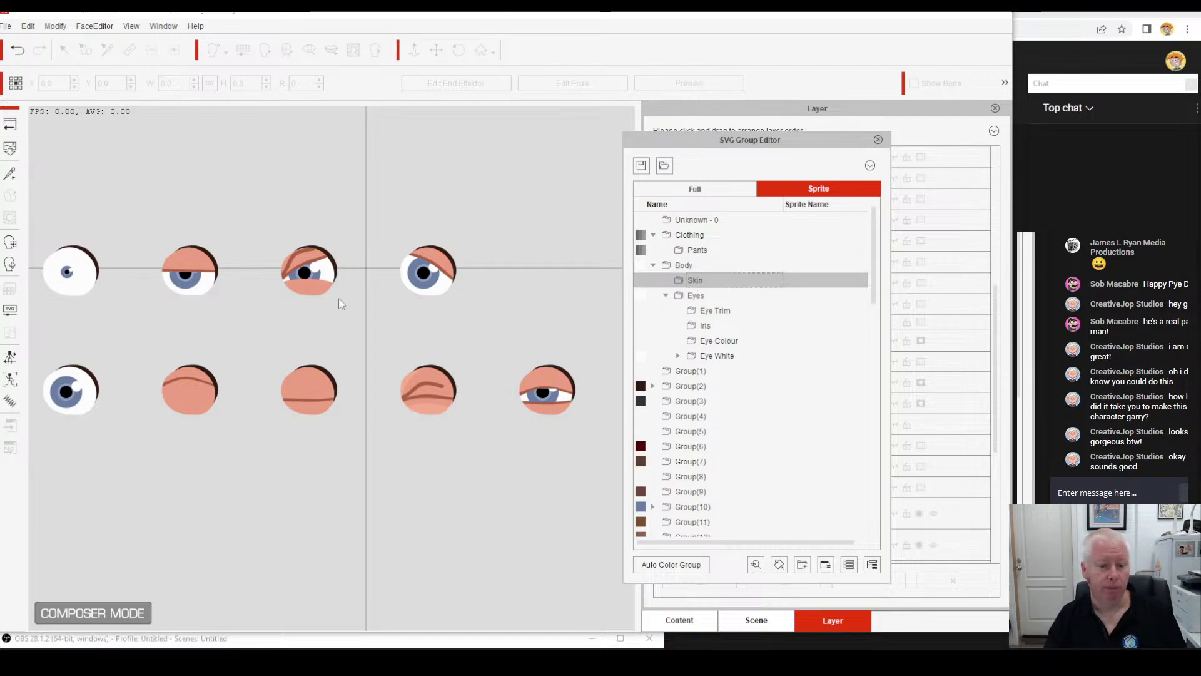
Locate the eyelid skin shapes in Group(36), move all its Left Eye paths into the Skin group and collapse that group.
{"action": "left_click", "coordinate": [175, 263]}
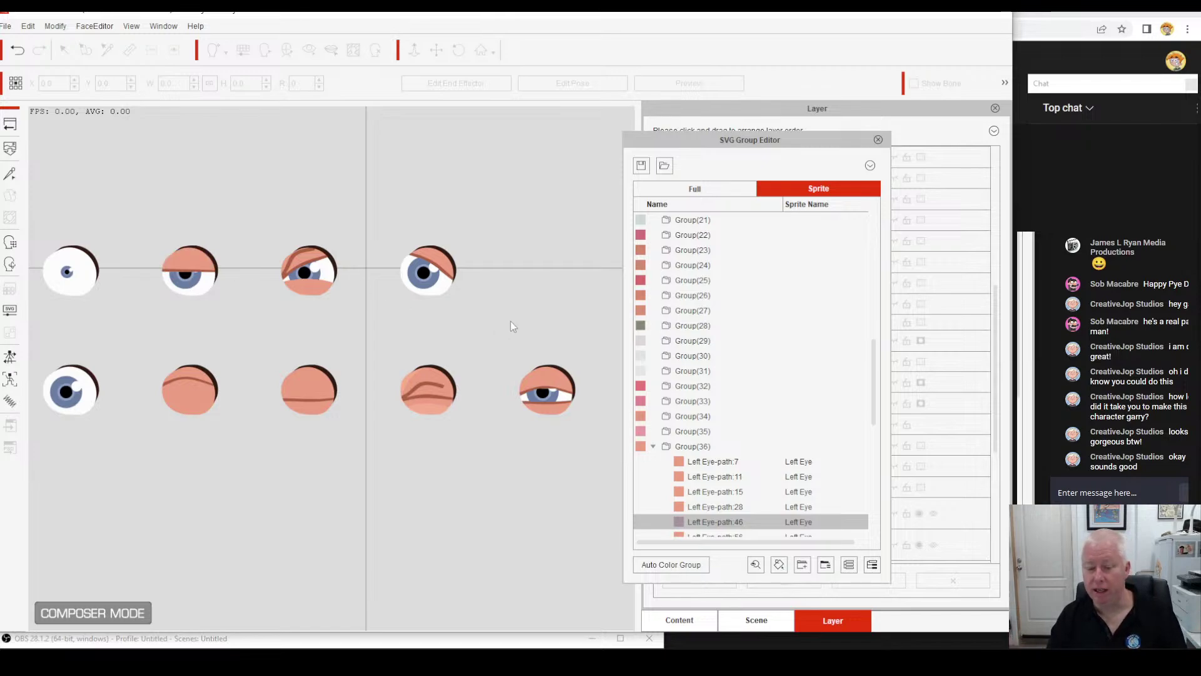
{"action": "left_click", "coordinate": [690, 446]}
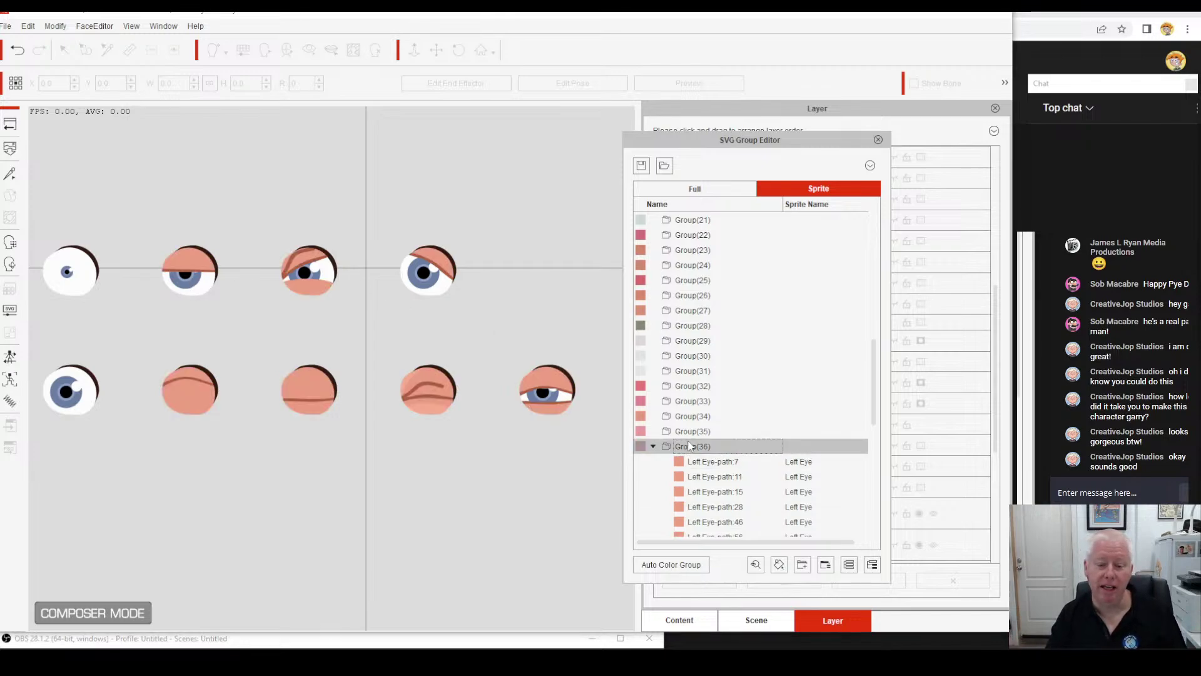
{"action": "scroll", "coordinate": [694, 438], "scroll_direction": "down", "scroll_amount": 4}
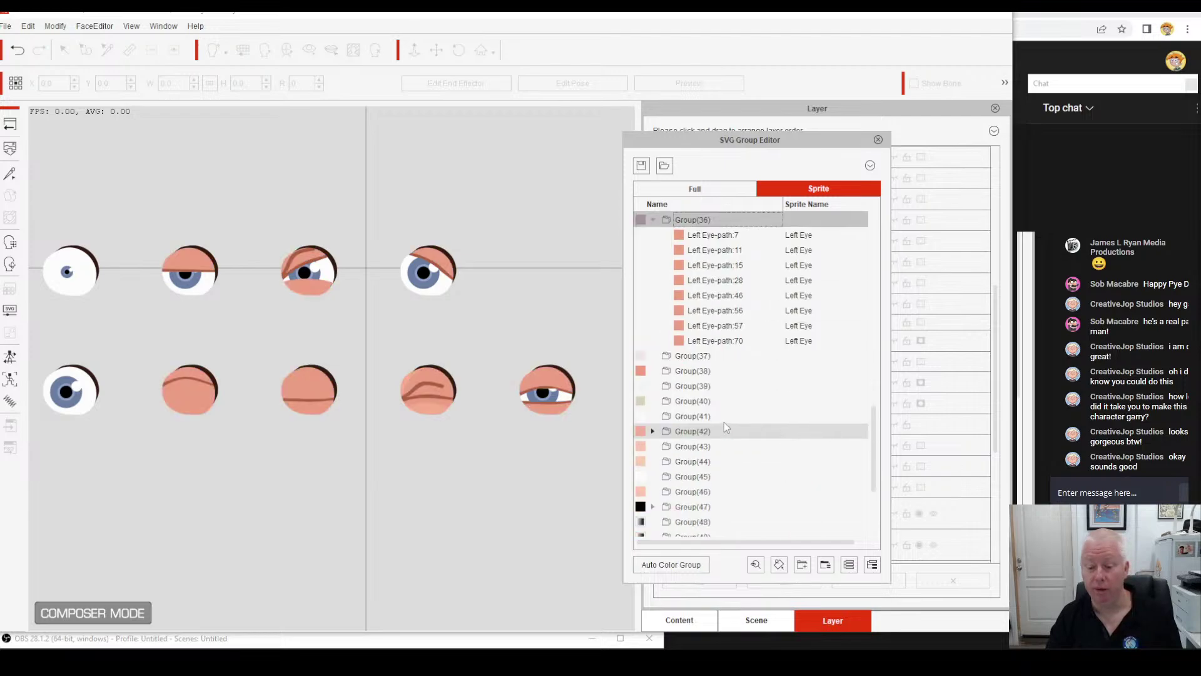
{"action": "left_click", "coordinate": [713, 281]}
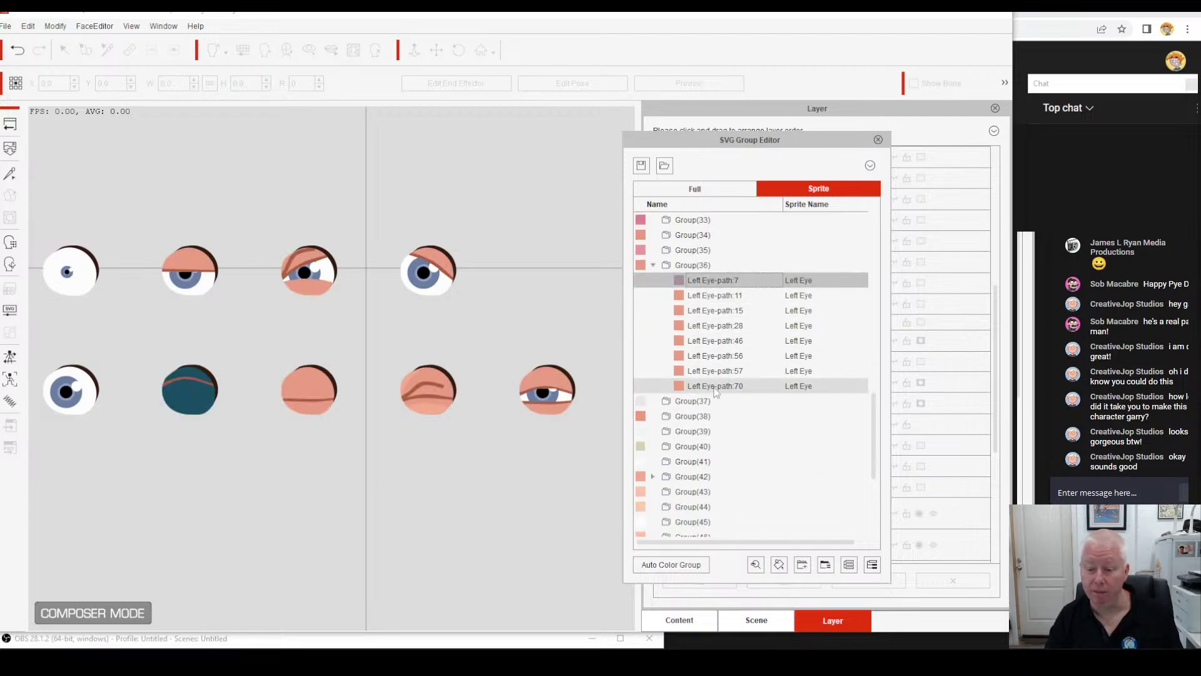
{"action": "left_click", "coordinate": [715, 385], "text": "shift"}
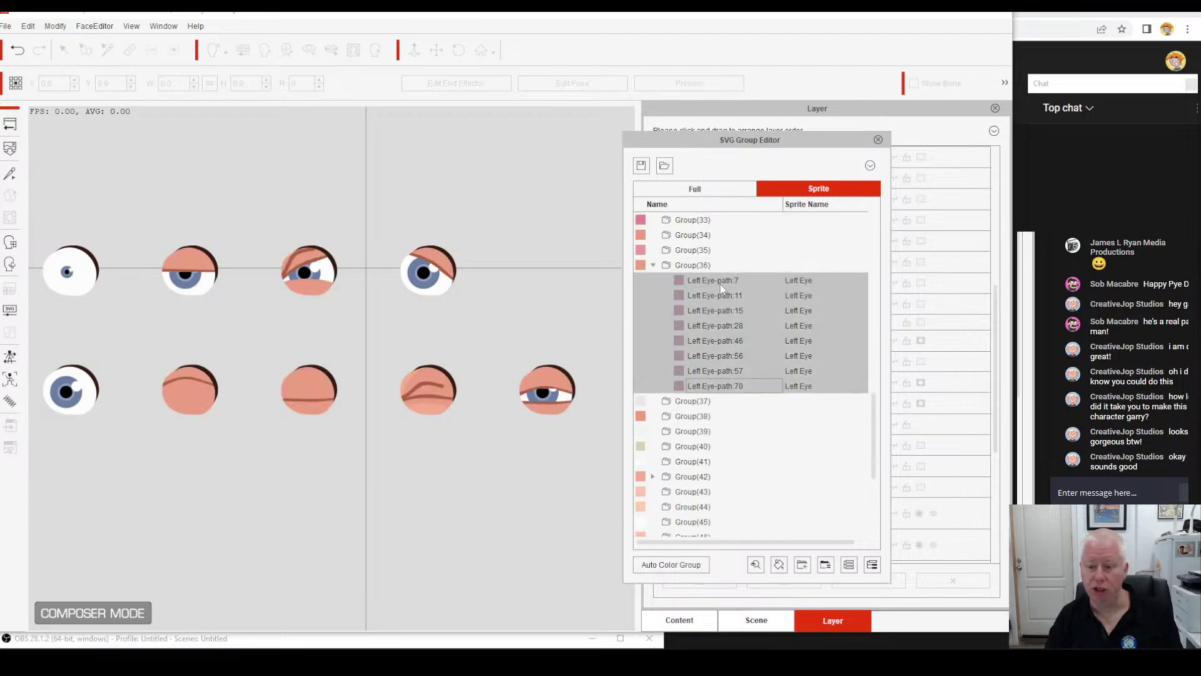
{"action": "mouse_move", "coordinate": [719, 284]}
{"action": "left_mouse_down"}
{"action": "mouse_move", "coordinate": [758, 215]}
{"action": "mouse_move", "coordinate": [752, 261]}
{"action": "mouse_move", "coordinate": [713, 279]}
{"action": "left_mouse_up"}
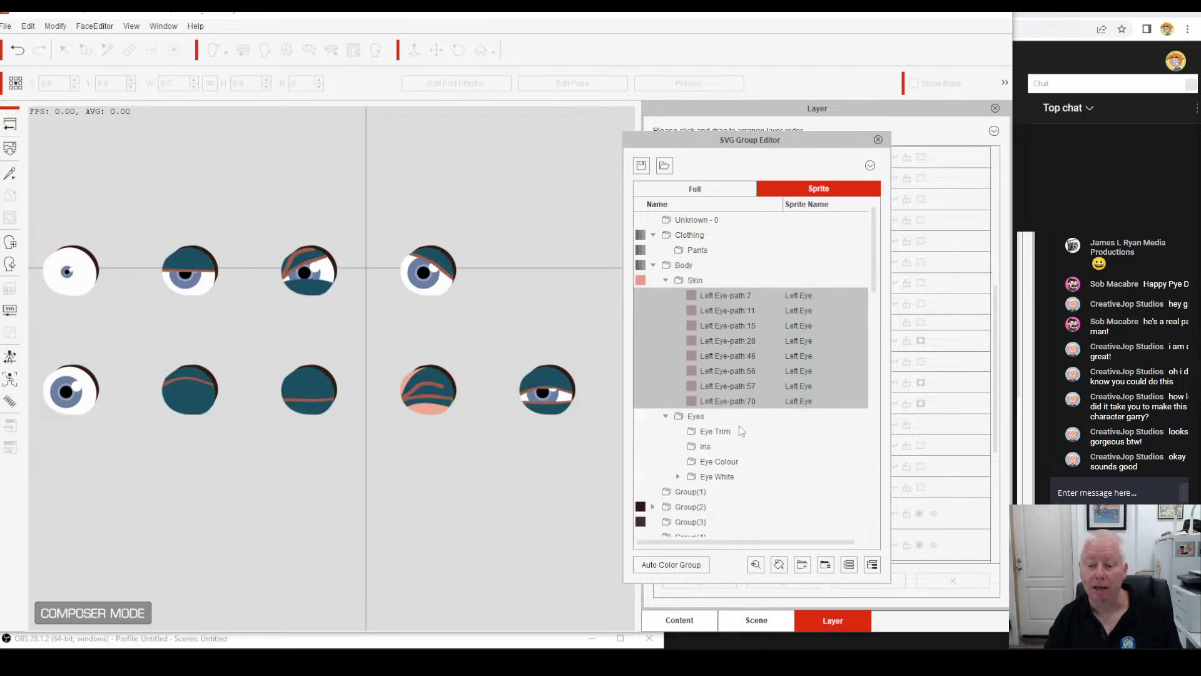
{"action": "left_click", "coordinate": [666, 279]}
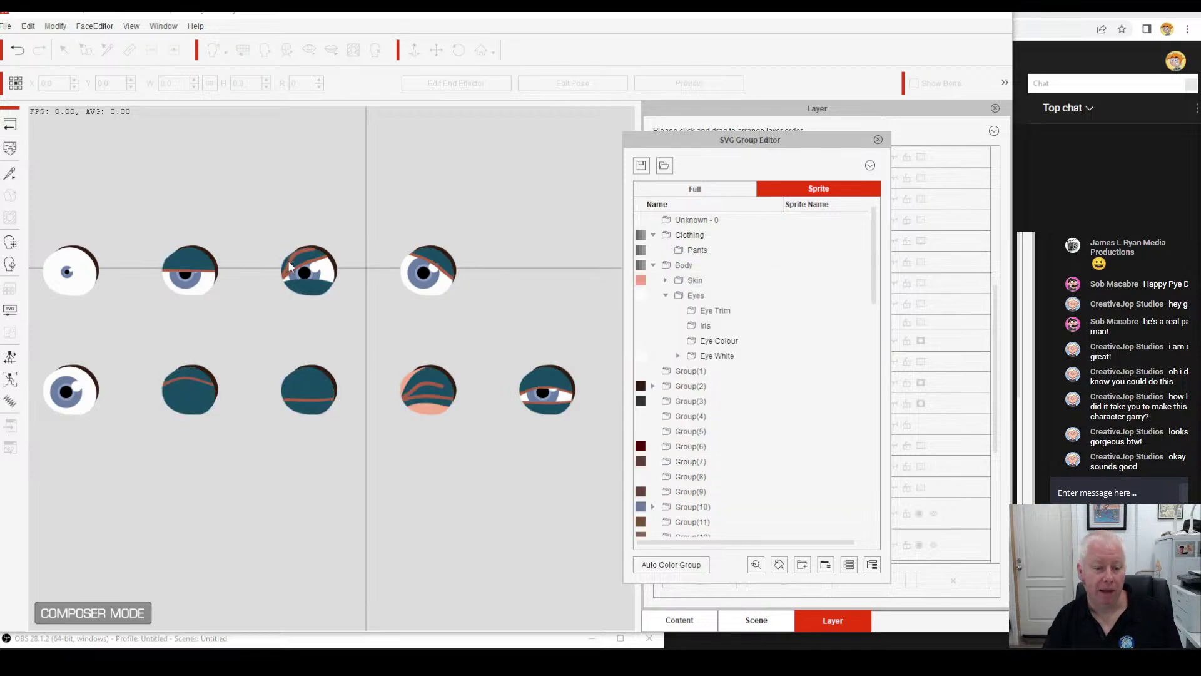
Locate the eyelid crease lines in Group(14) and select all its Left Eye paths, from path:9 to path:71.
{"action": "left_click", "coordinate": [336, 394]}
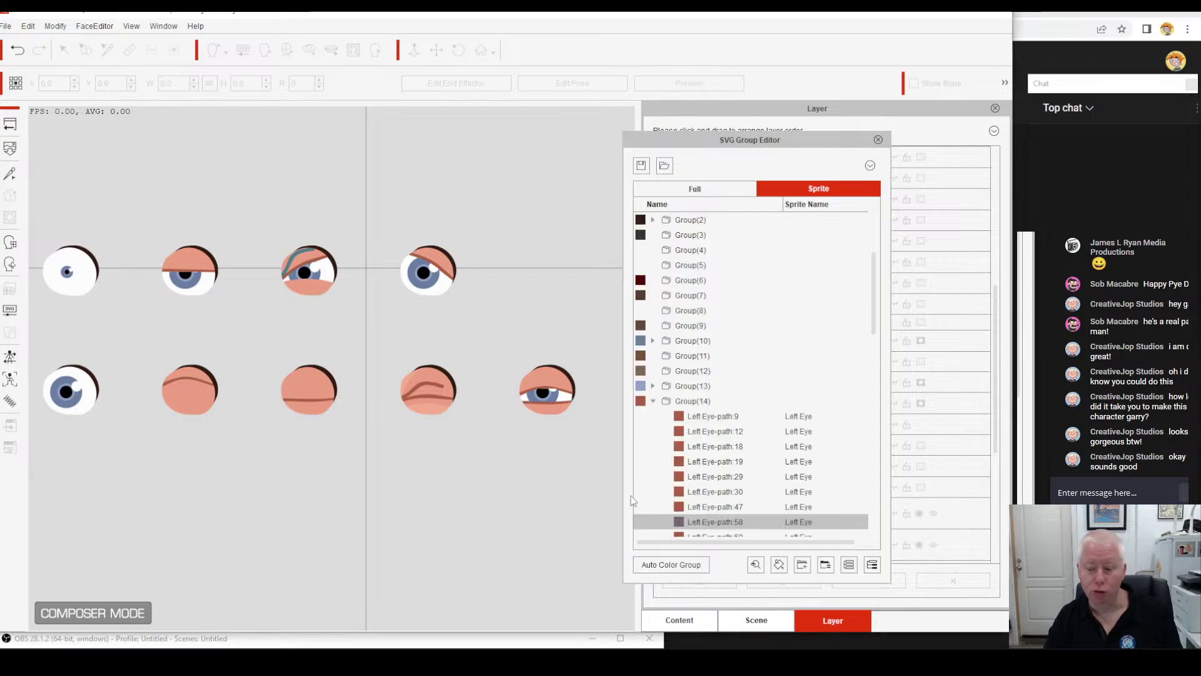
{"action": "scroll", "coordinate": [657, 438], "scroll_direction": "down", "scroll_amount": 2}
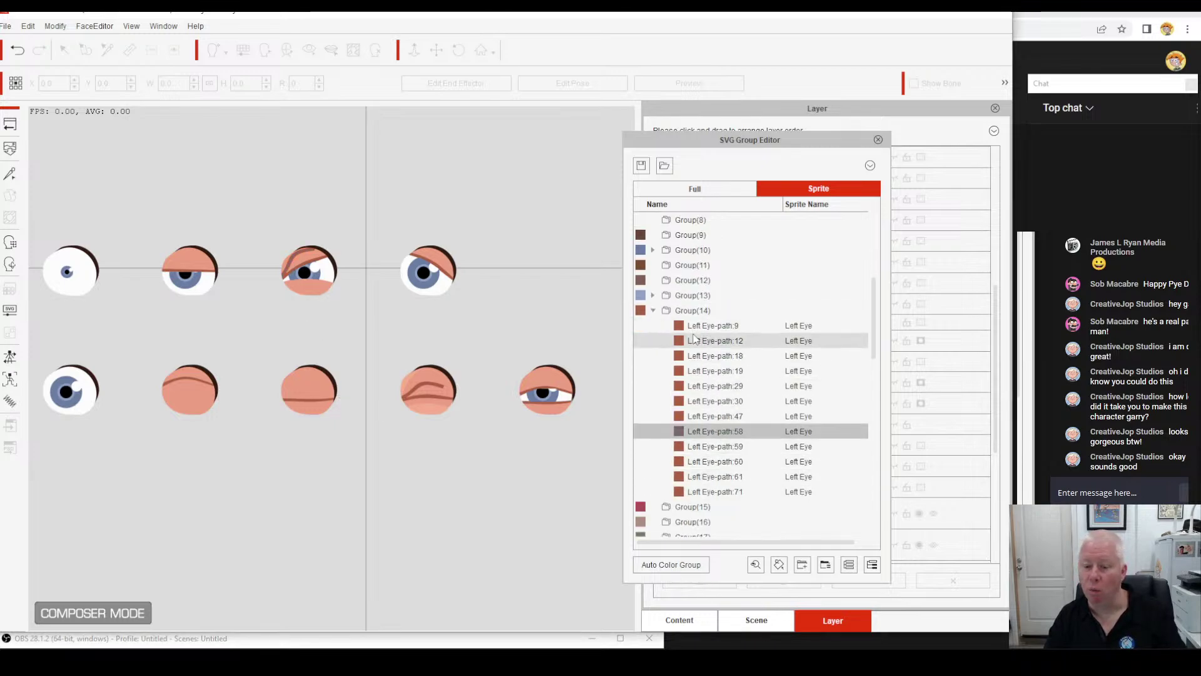
{"action": "left_click", "coordinate": [693, 312]}
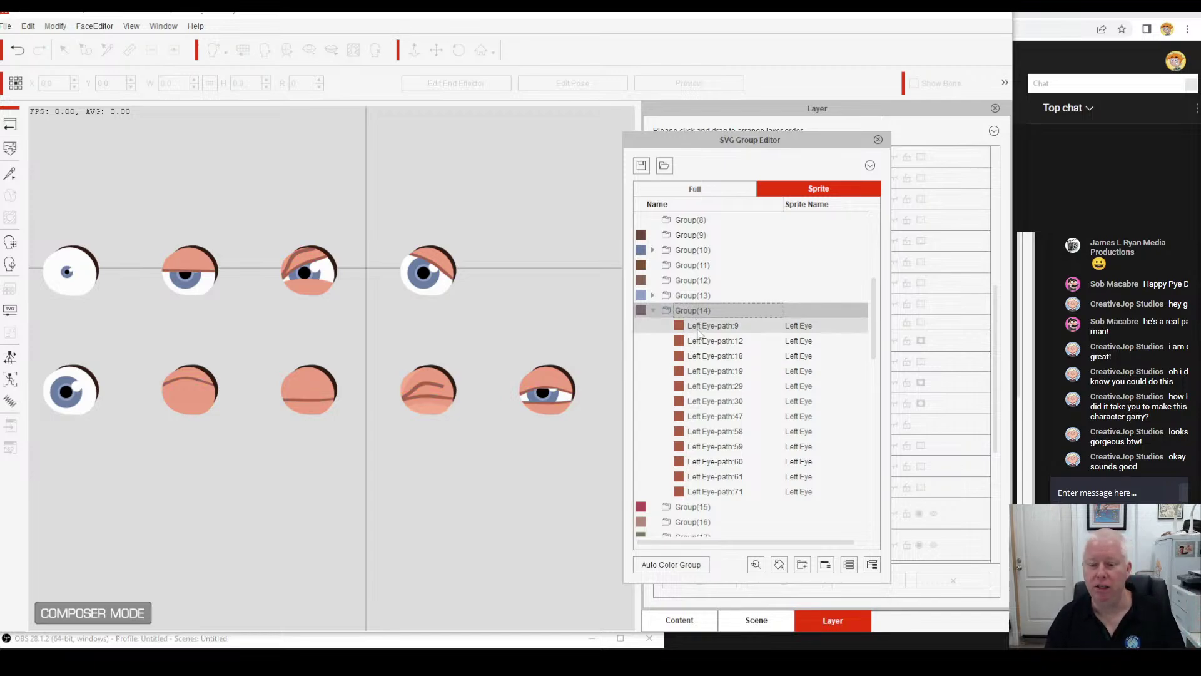
{"action": "left_click", "coordinate": [698, 325]}
{"action": "left_click", "coordinate": [702, 491], "text": "shift"}
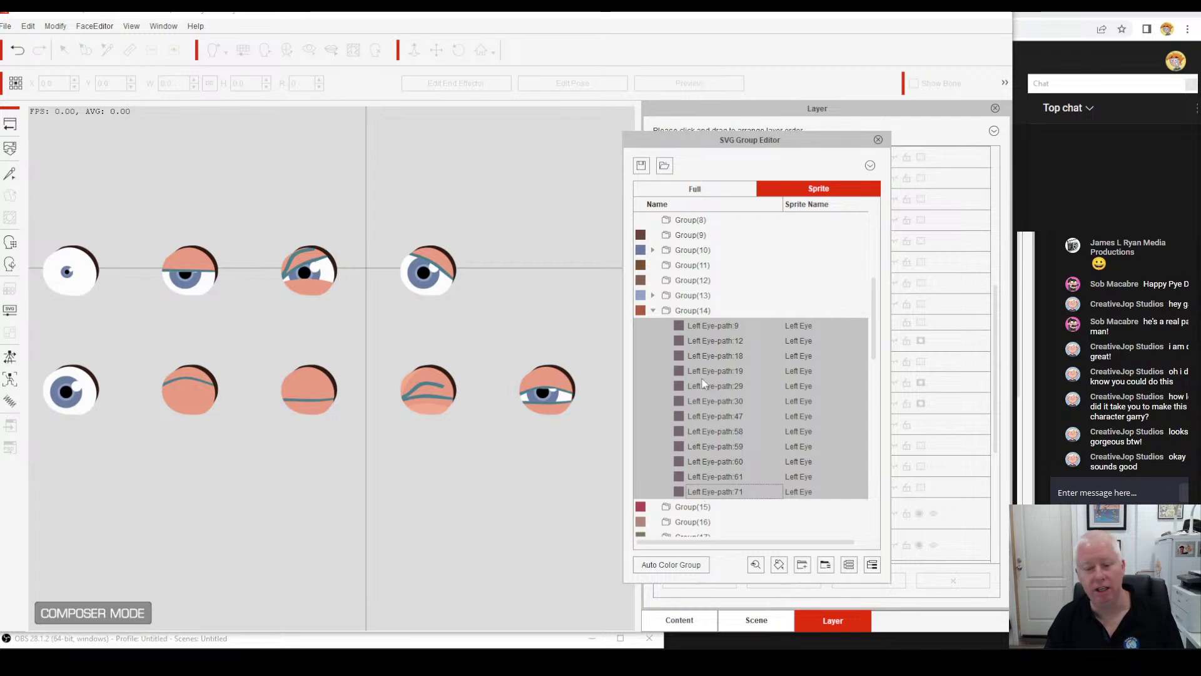
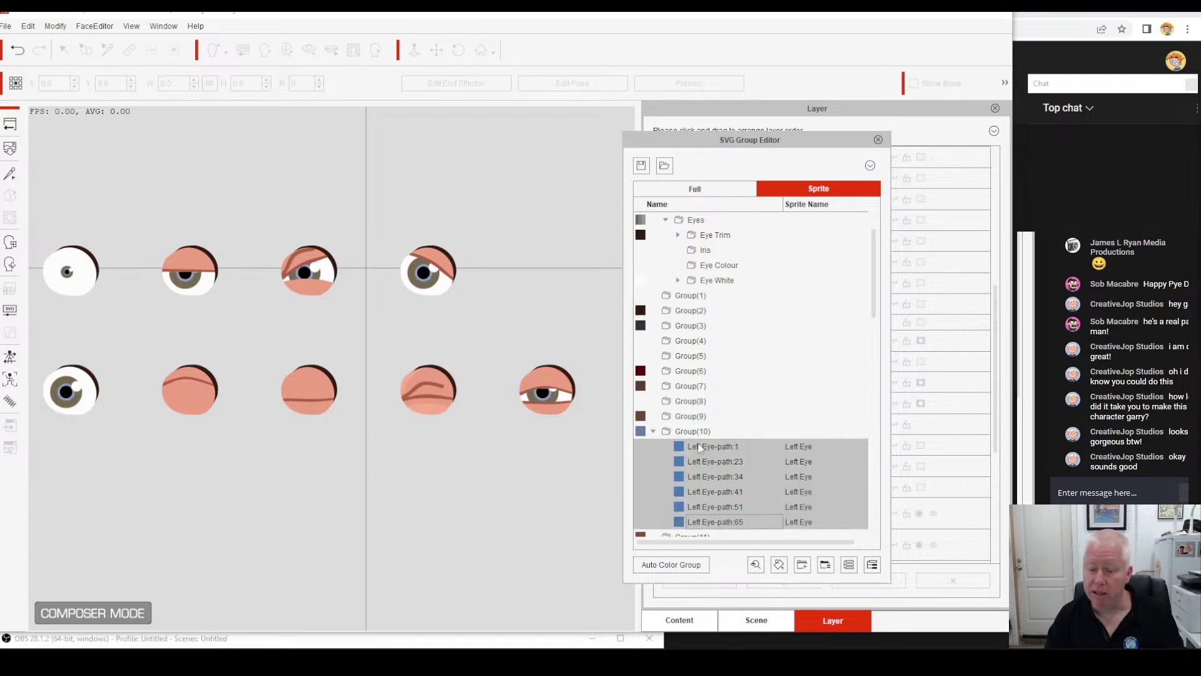
Move all the blue Left Eye paths from Group(10) and Group(13) into the Eye Colour group and collapse that group.
{"action": "left_click_drag", "start_coordinate": [702, 450], "coordinate": [739, 265]}
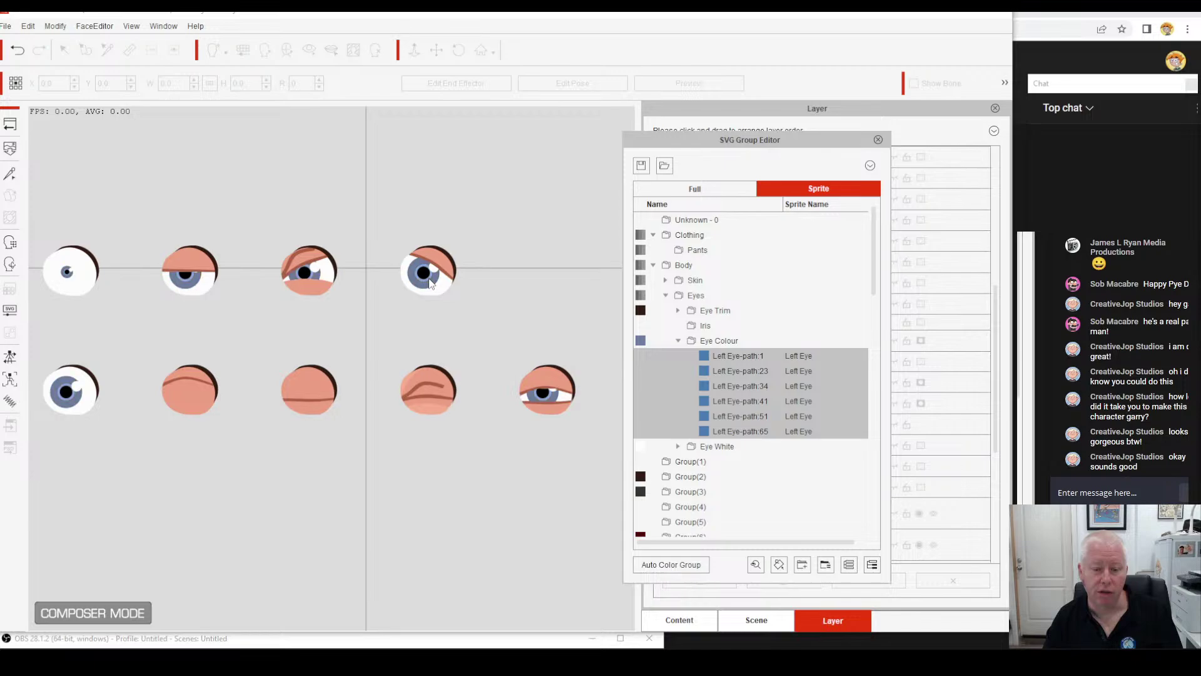
{"action": "left_click", "coordinate": [429, 283]}
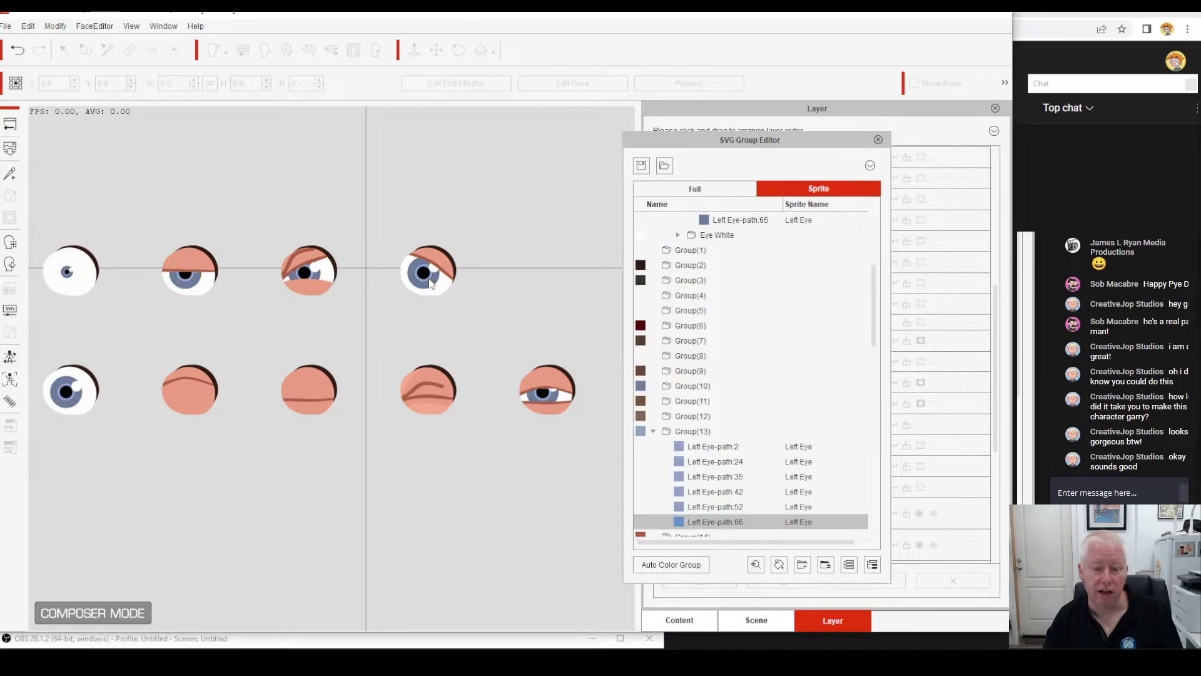
{"action": "left_click", "coordinate": [703, 447], "text": "shift"}
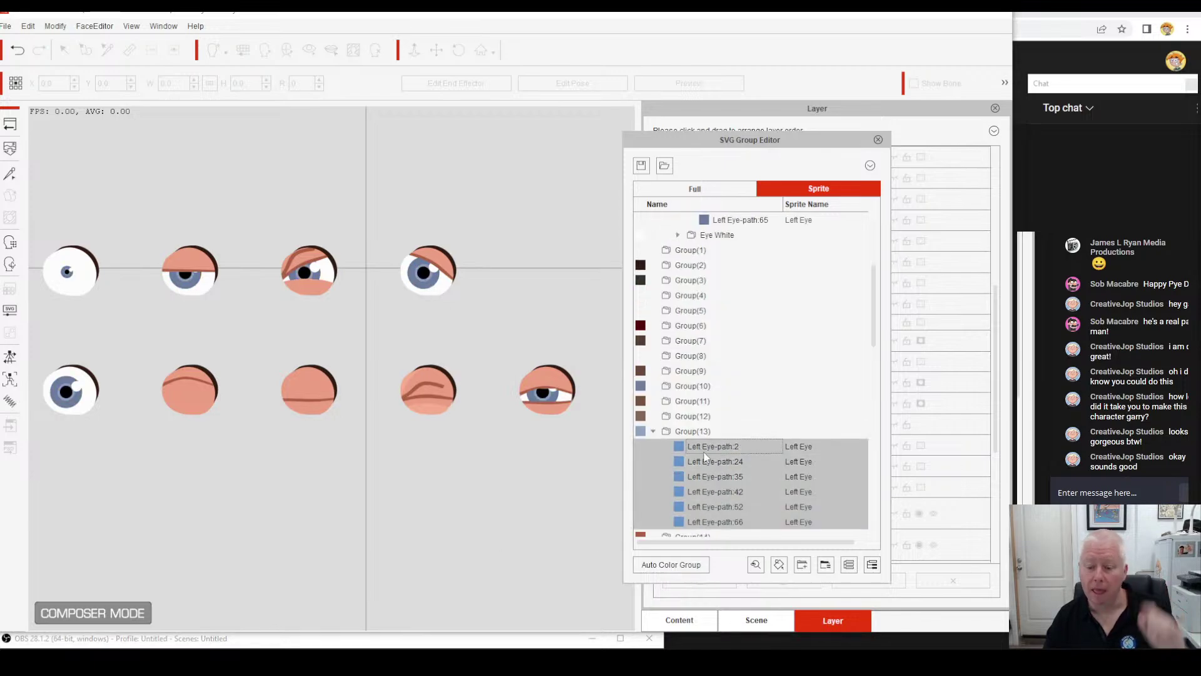
{"action": "left_click_drag", "start_coordinate": [705, 457], "coordinate": [756, 341]}
{"action": "left_click", "coordinate": [678, 264]}
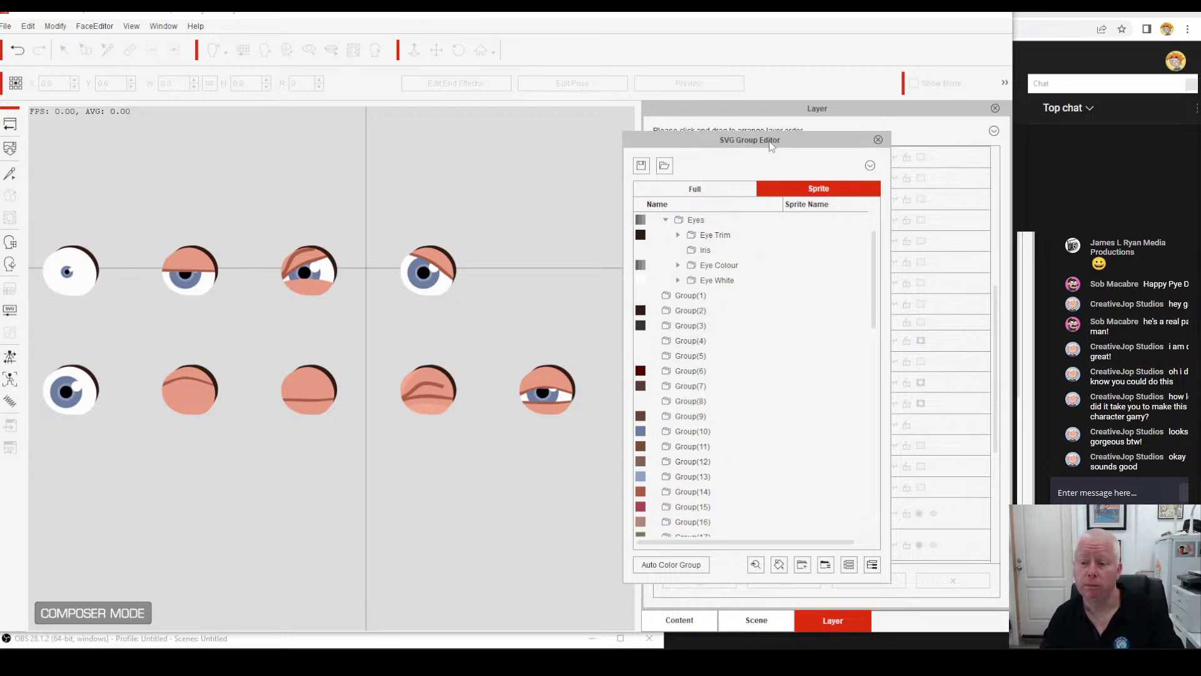
Move Left Eye path:16 and path:17 from Group(42) into the Skin group and collapse that group.
{"action": "left_click_drag", "start_coordinate": [768, 141], "coordinate": [711, 140]}
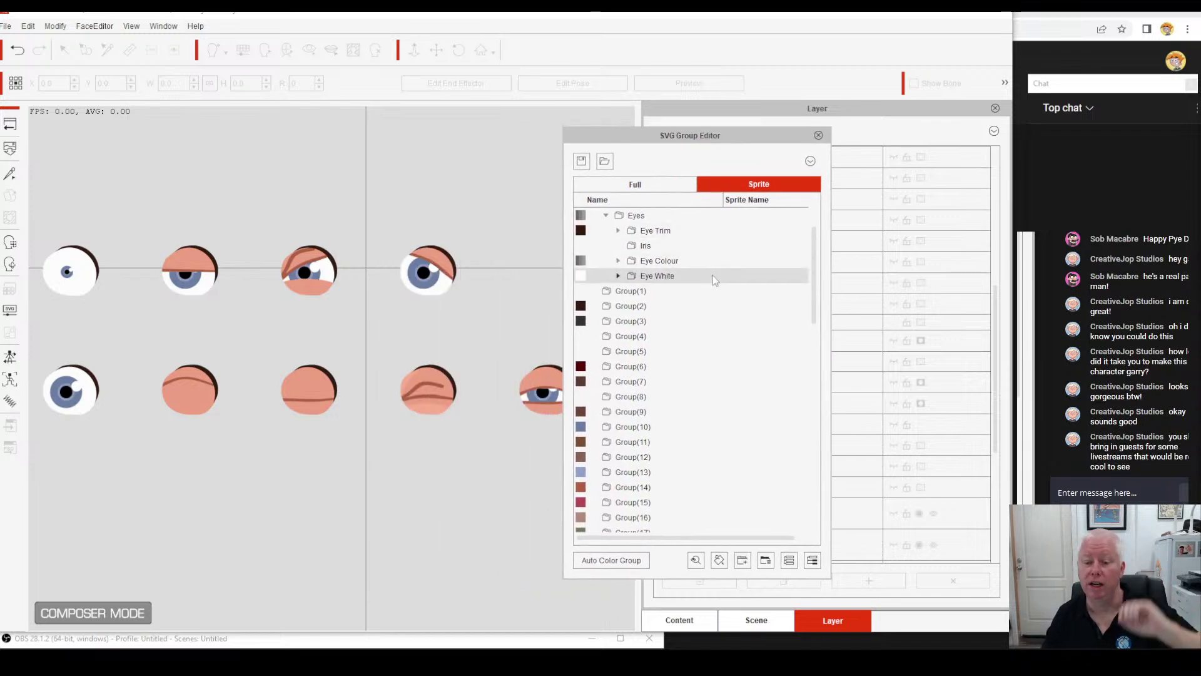
{"action": "scroll", "coordinate": [648, 287], "scroll_direction": "down", "scroll_amount": 3}
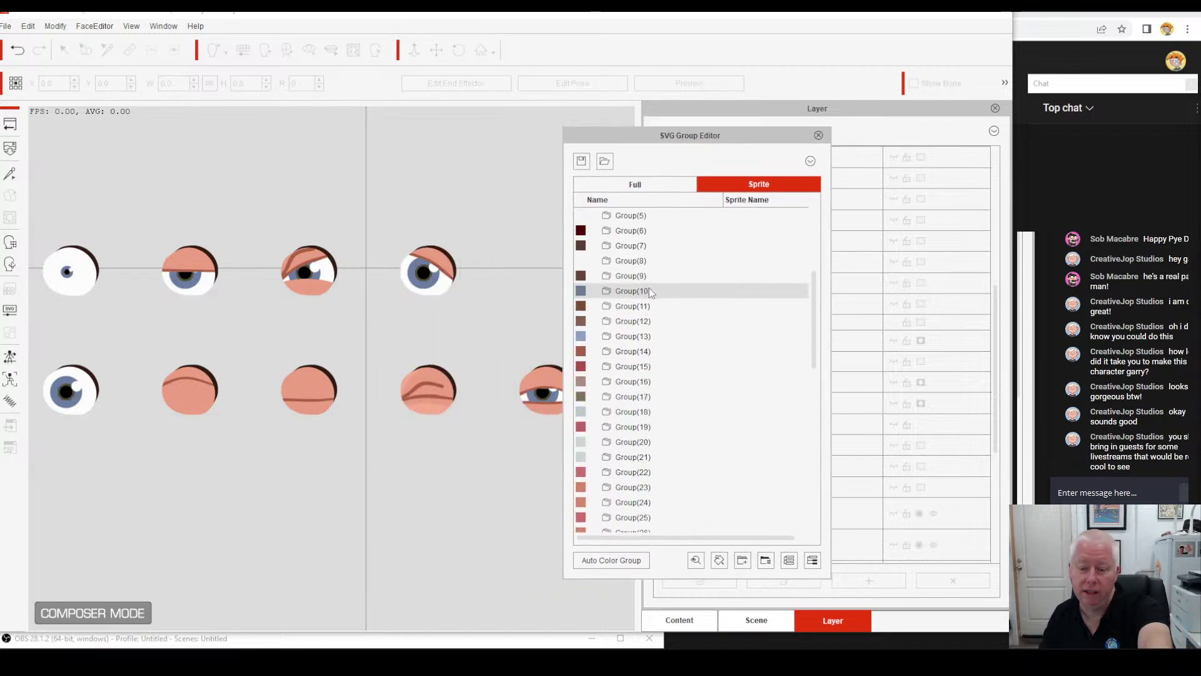
{"action": "scroll", "coordinate": [649, 288], "scroll_direction": "down", "scroll_amount": 7}
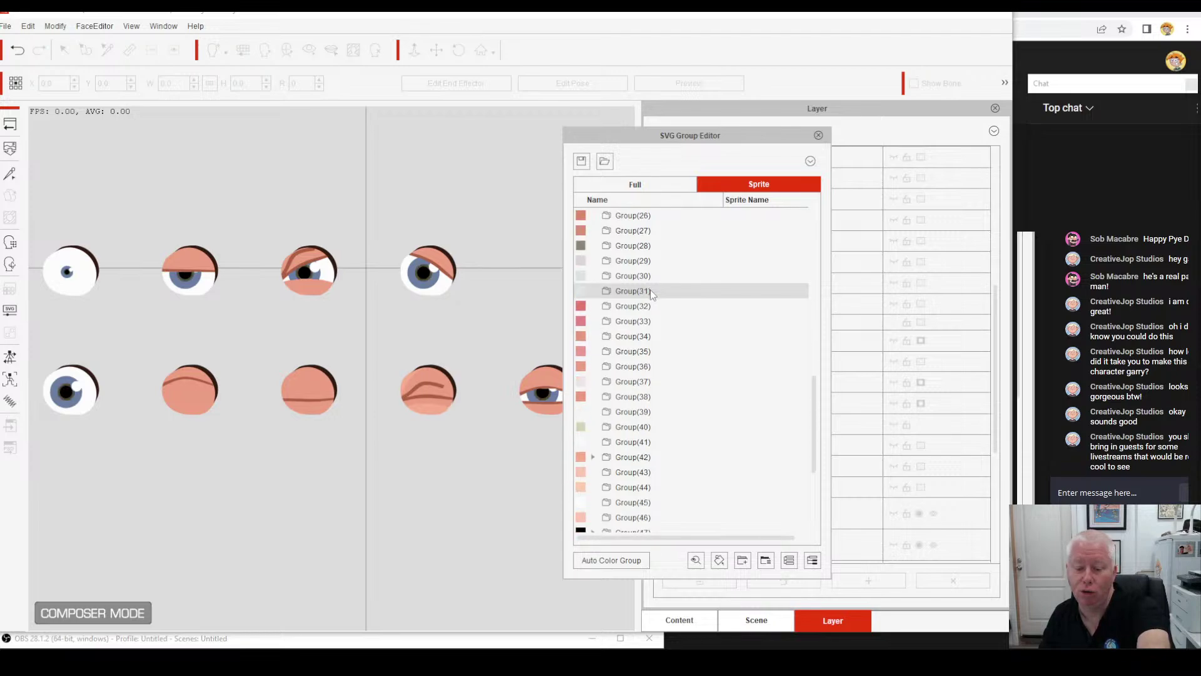
{"action": "scroll", "coordinate": [651, 289], "scroll_direction": "down", "scroll_amount": 1}
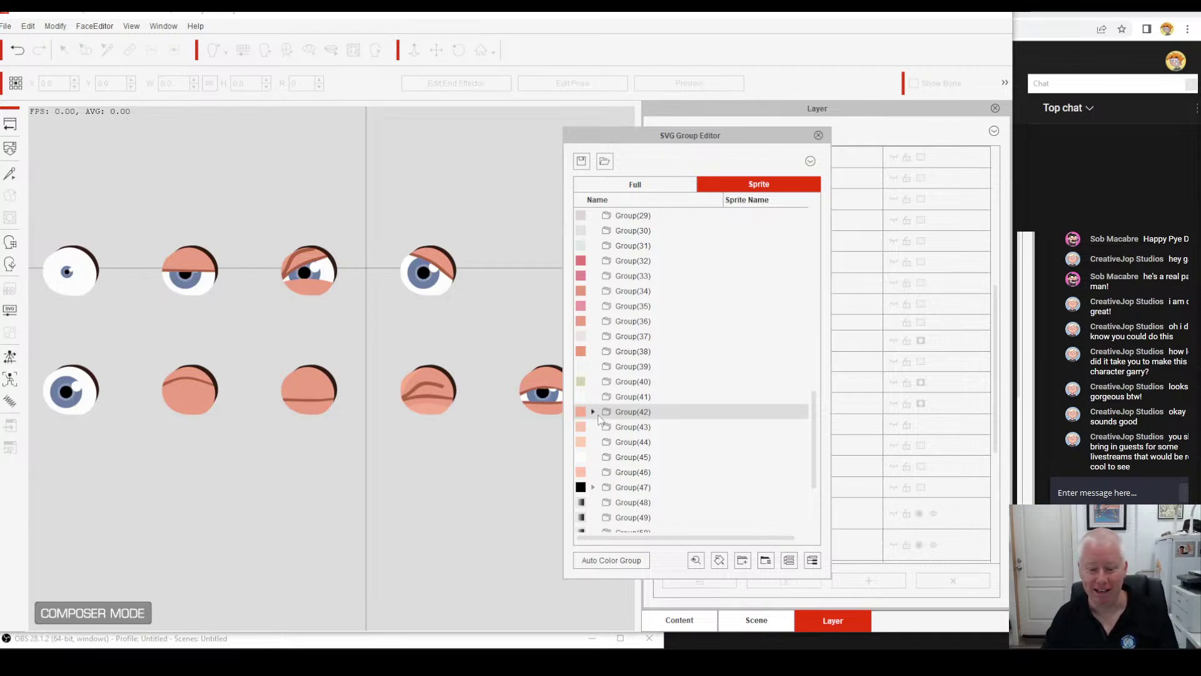
{"action": "left_click", "coordinate": [593, 412]}
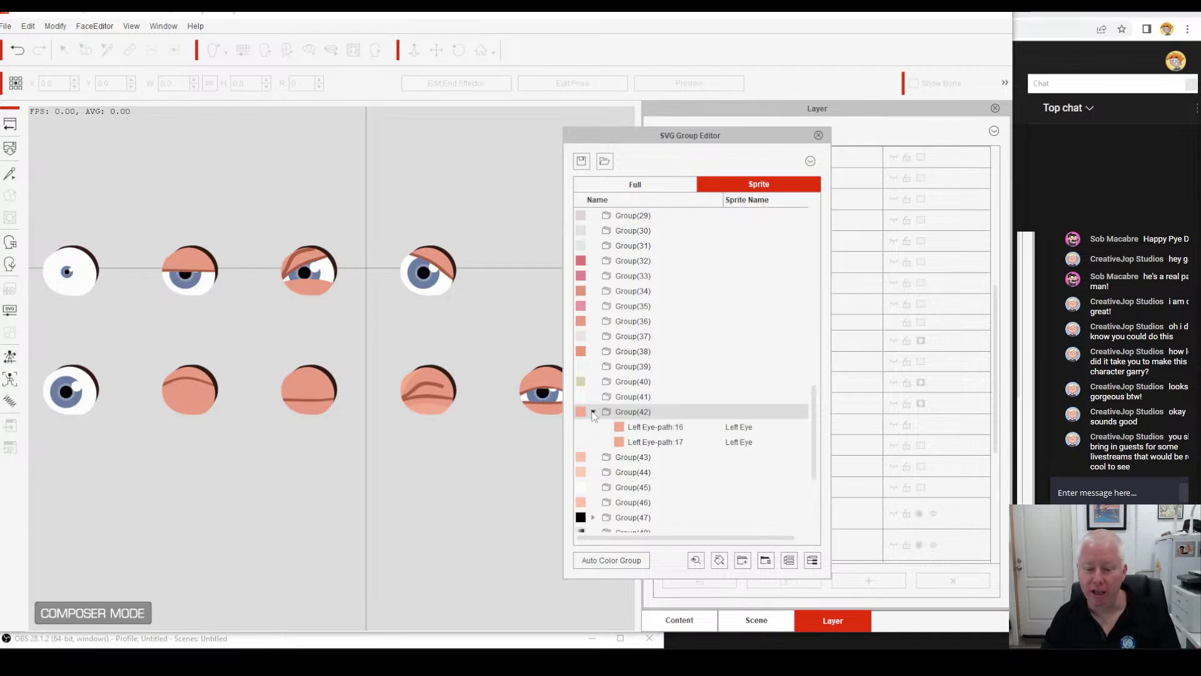
{"action": "left_click", "coordinate": [628, 413]}
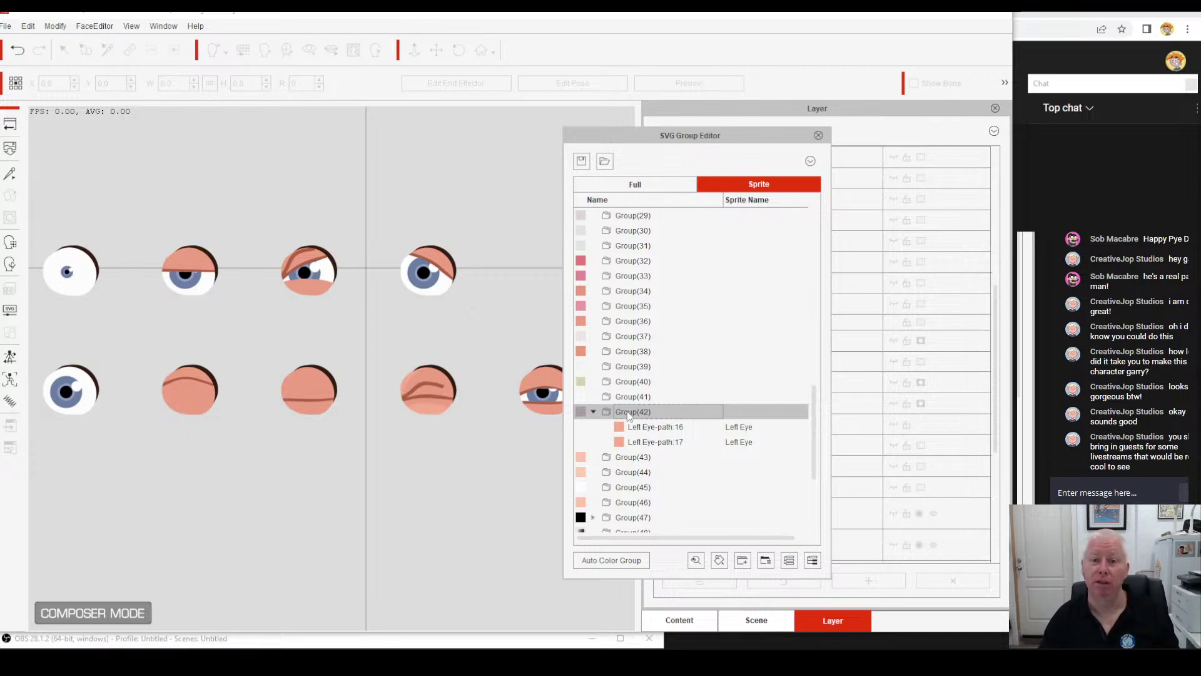
{"action": "left_click", "coordinate": [645, 426]}
{"action": "left_click", "coordinate": [657, 442], "text": "shift"}
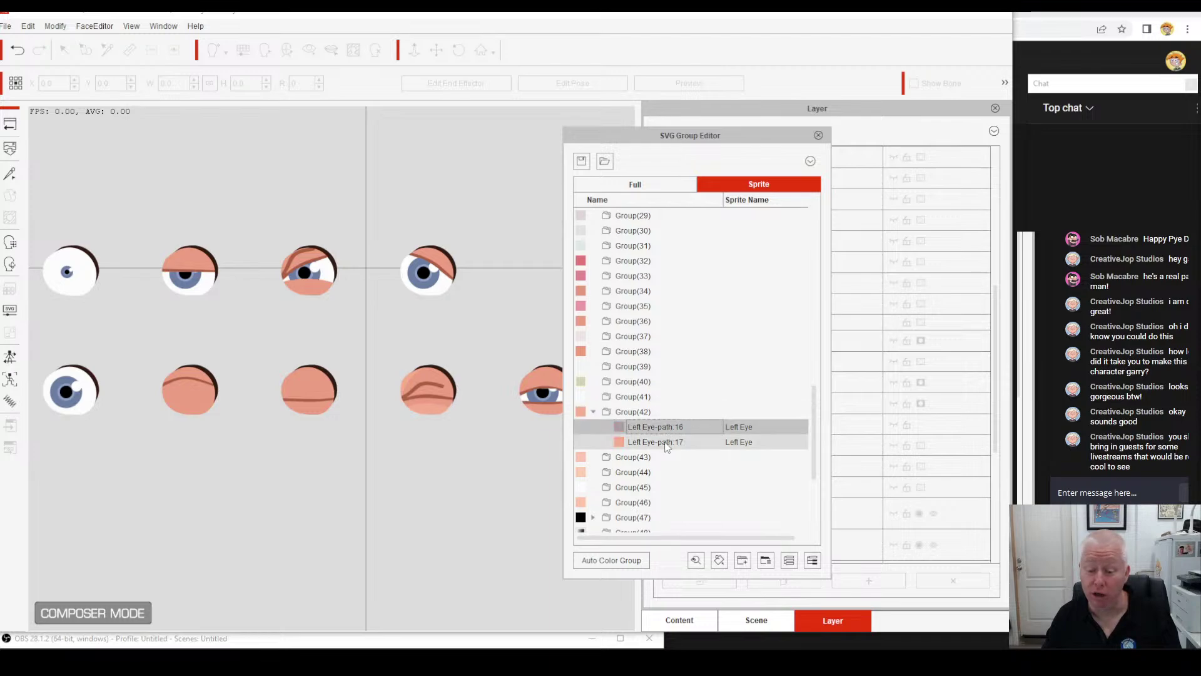
{"action": "left_click_drag", "start_coordinate": [668, 431], "coordinate": [696, 283]}
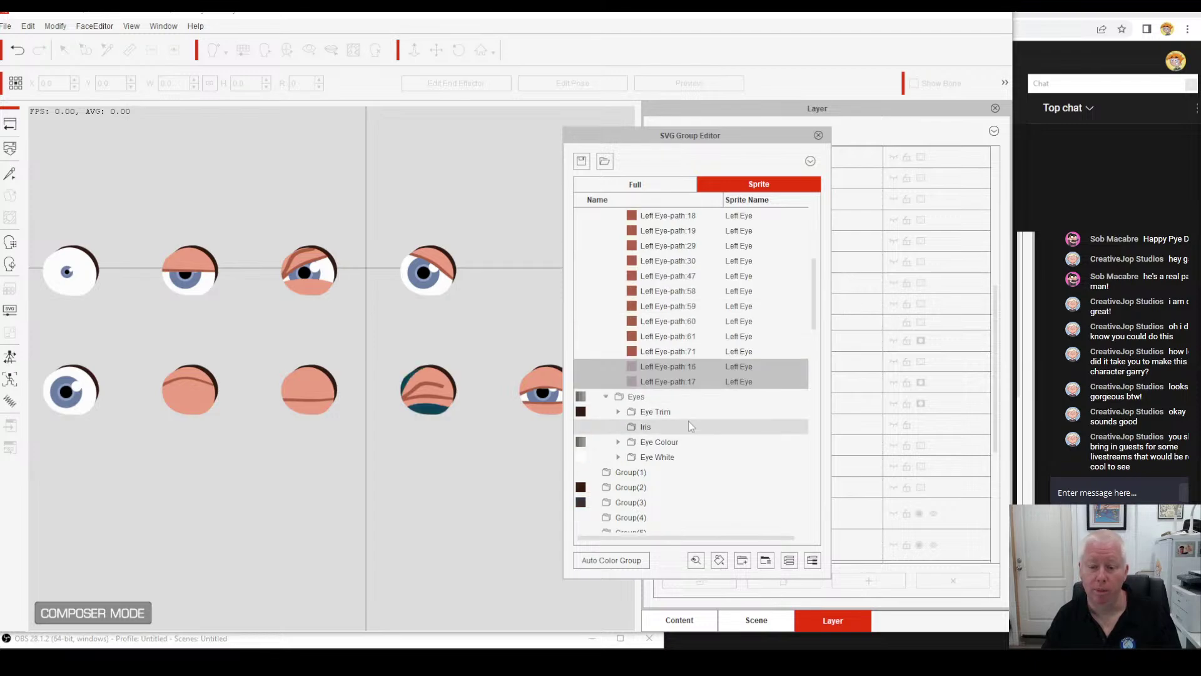
{"action": "scroll", "coordinate": [690, 448], "scroll_direction": "down", "scroll_amount": 3}
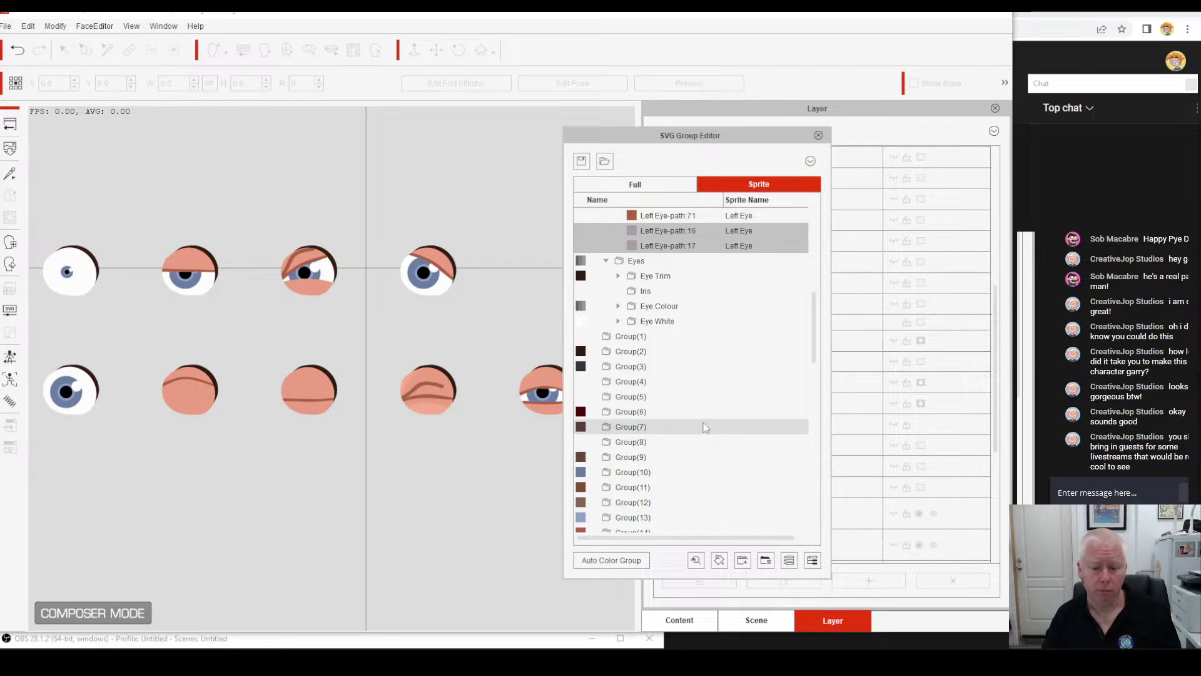
{"action": "scroll", "coordinate": [704, 422], "scroll_direction": "up", "scroll_amount": 15}
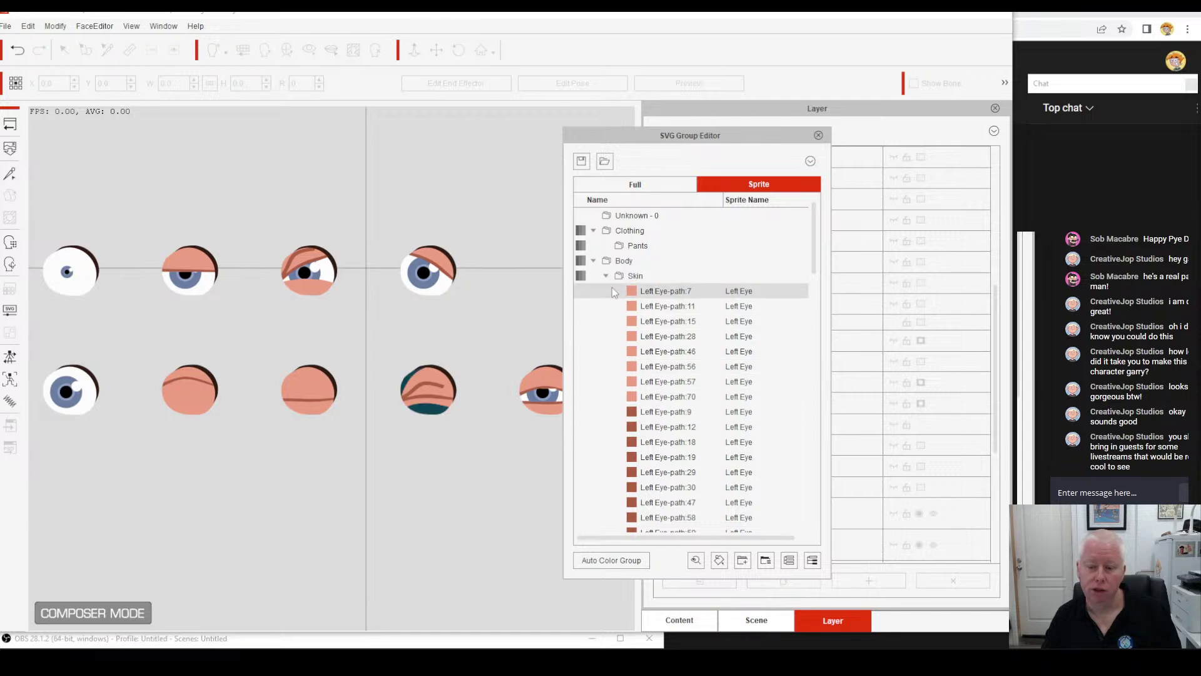
Move all the black Left Eye paths in Group(47), from path:3 to path:67, into the Eyes group.
{"action": "scroll", "coordinate": [628, 396], "scroll_direction": "down", "scroll_amount": 10}
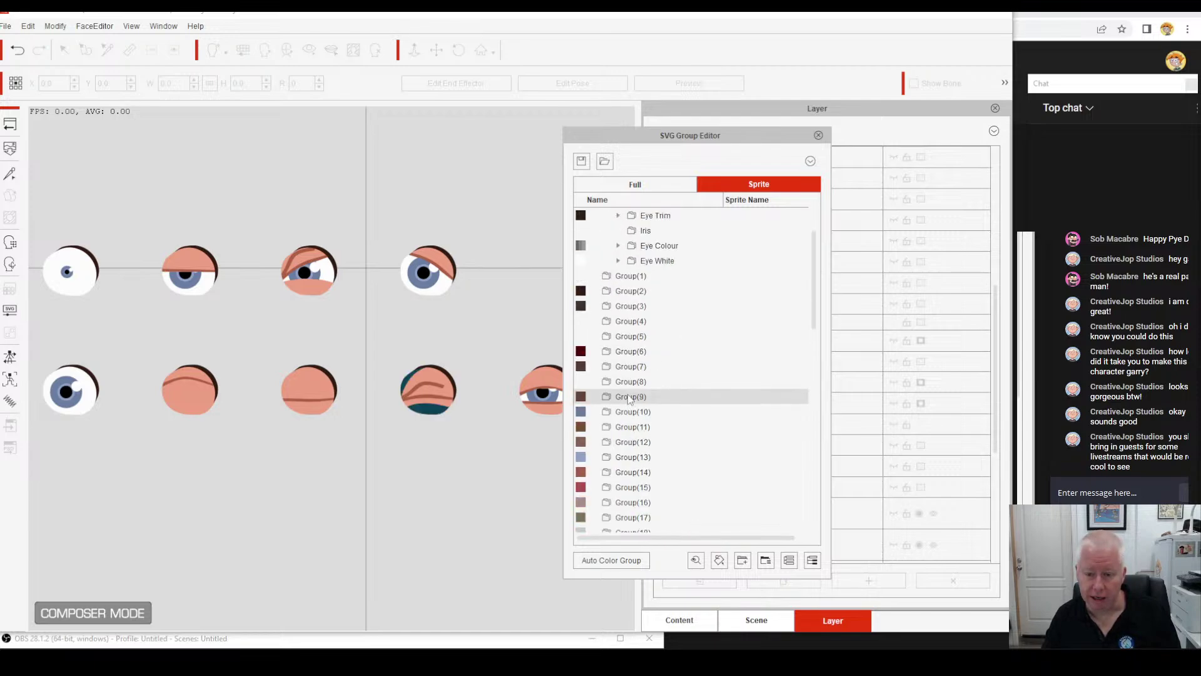
{"action": "scroll", "coordinate": [628, 397], "scroll_direction": "down", "scroll_amount": 13}
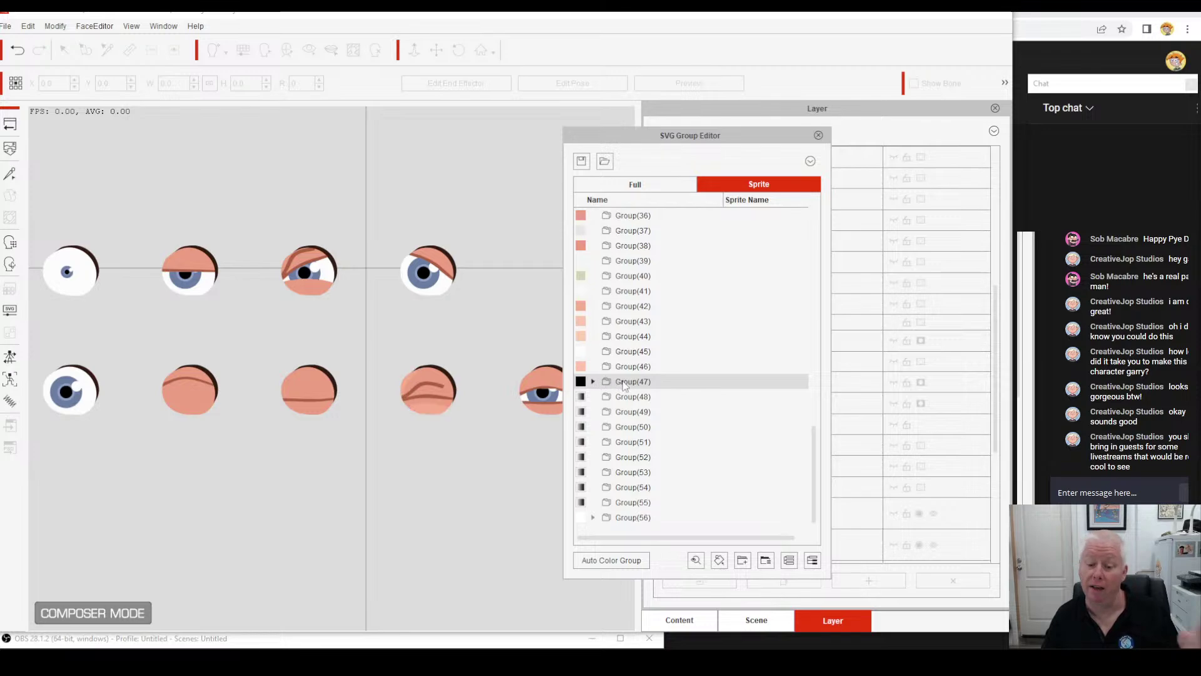
{"action": "left_click", "coordinate": [623, 384]}
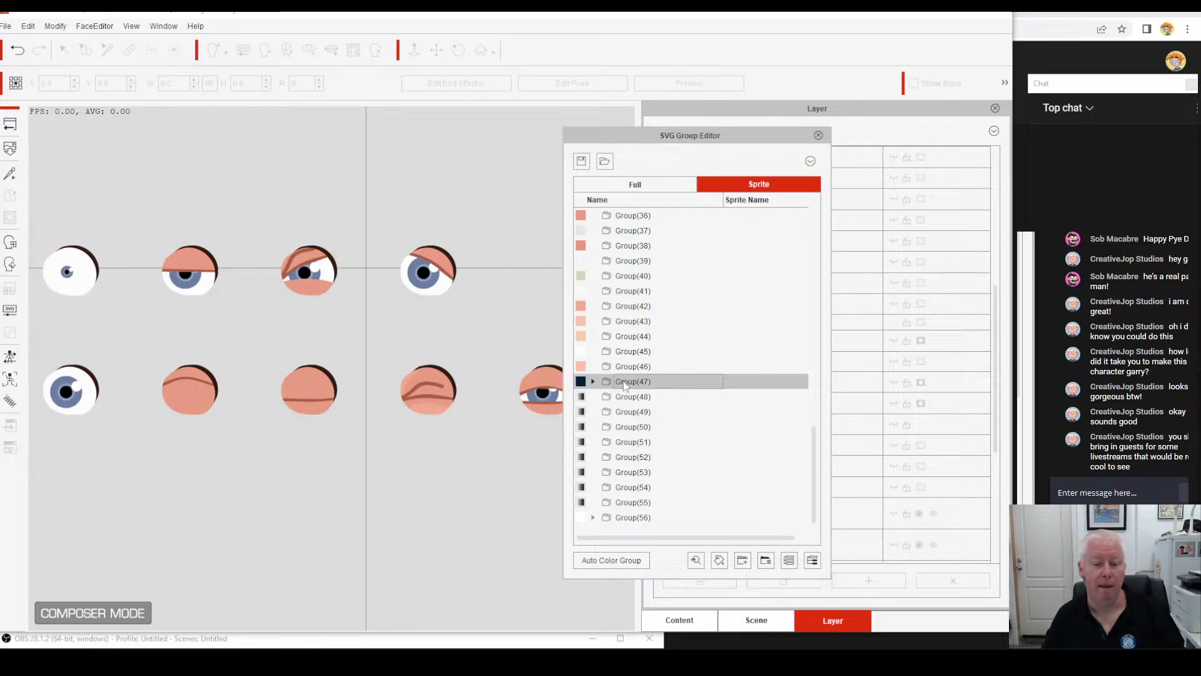
{"action": "double_click", "coordinate": [623, 384]}
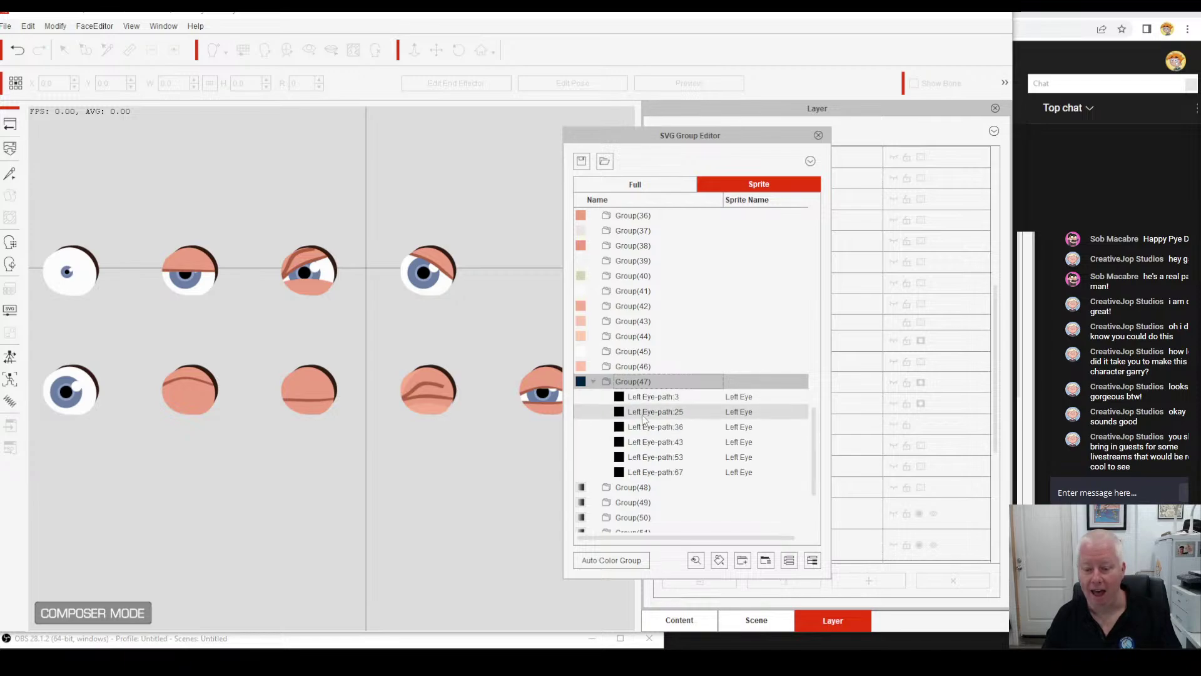
{"action": "left_click", "coordinate": [651, 474], "text": "shift"}
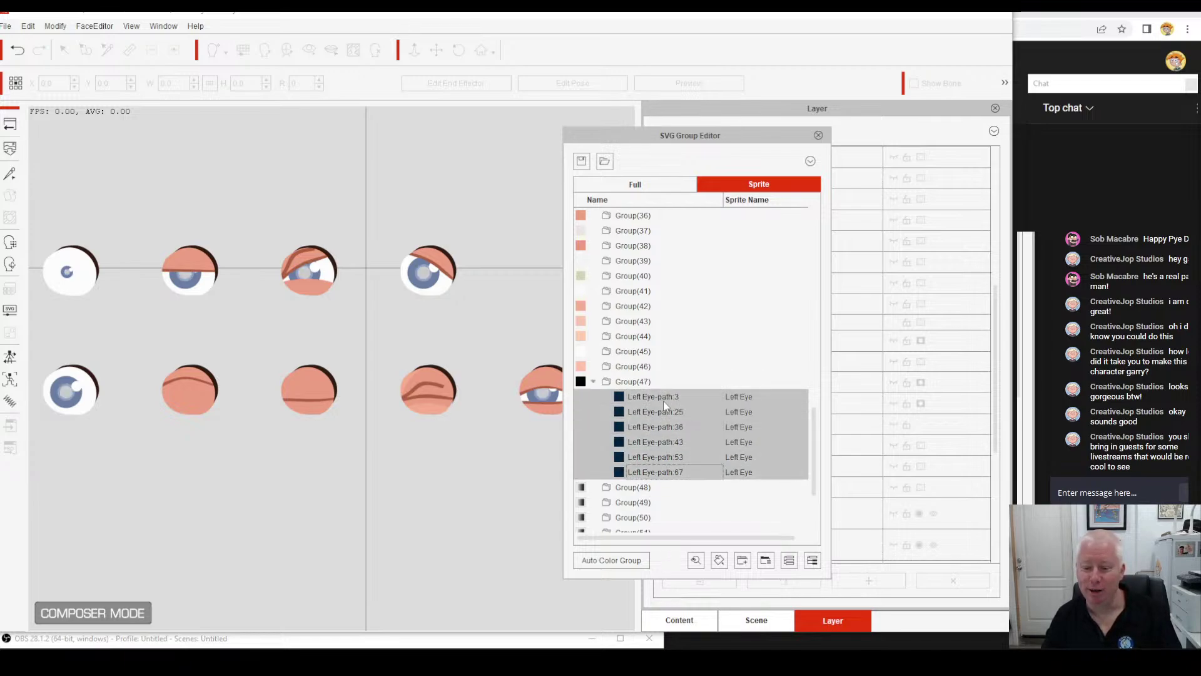
{"action": "left_click_drag", "start_coordinate": [663, 400], "coordinate": [681, 323]}
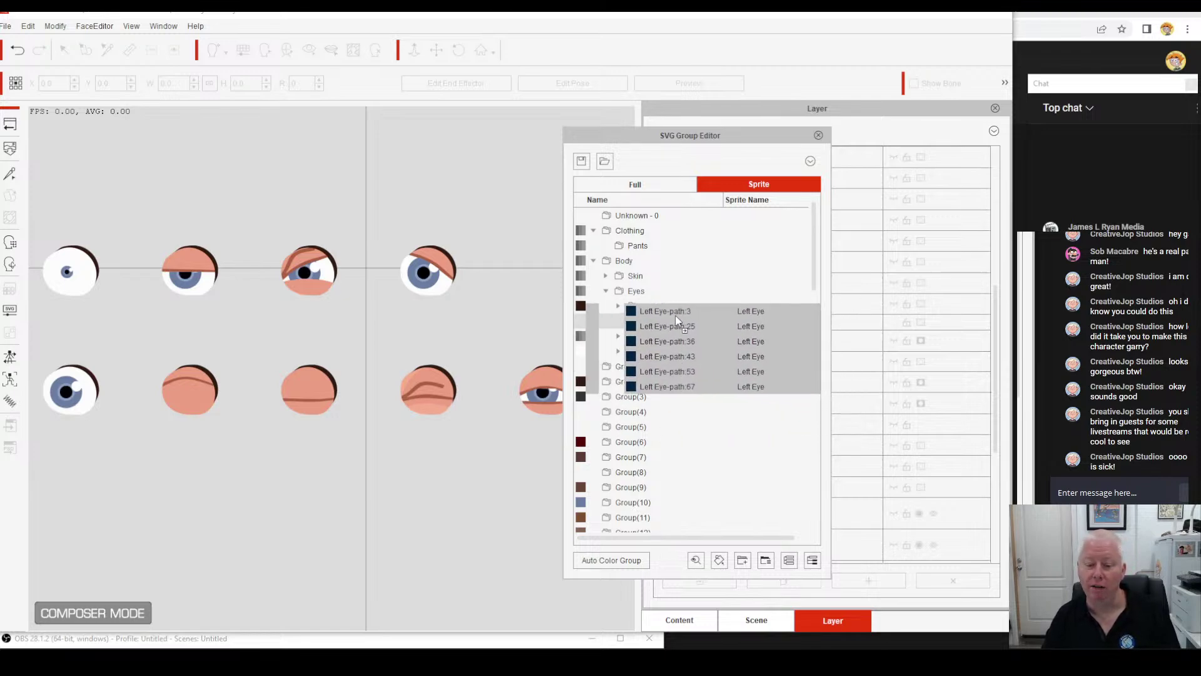
Move all the white Left Eye paths in Group(56), from path:0 to path:64, into the Iris group and collapse it.
{"action": "scroll", "coordinate": [674, 410], "scroll_direction": "down", "scroll_amount": 17}
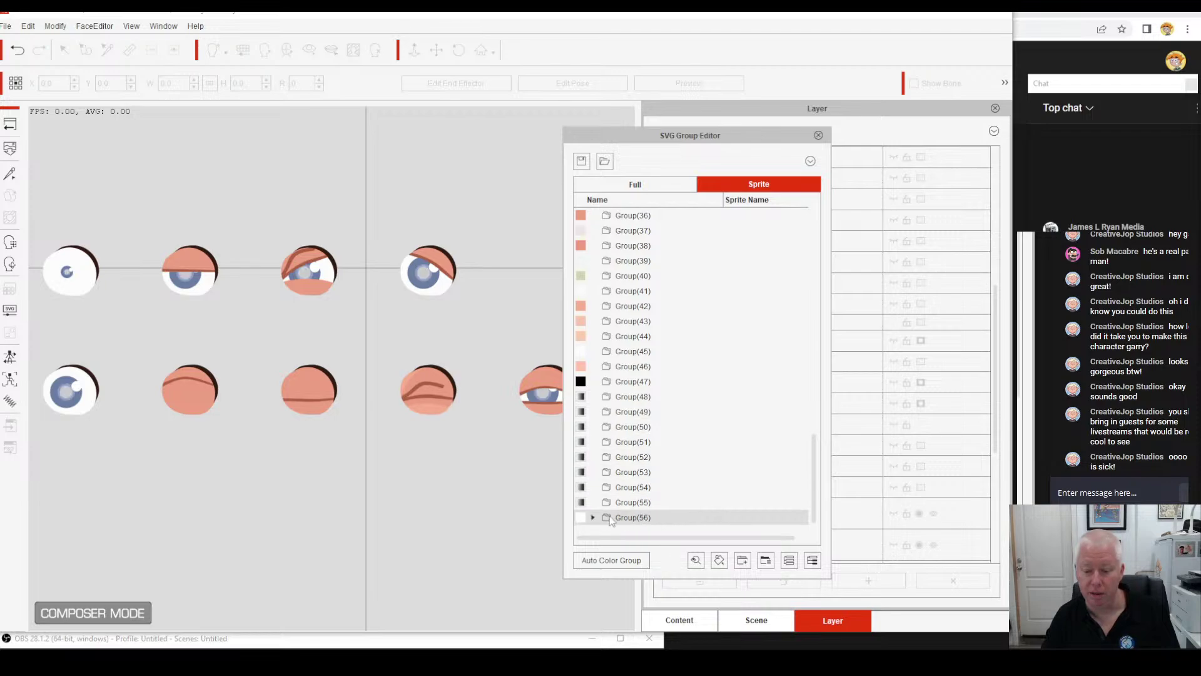
{"action": "left_click", "coordinate": [635, 514]}
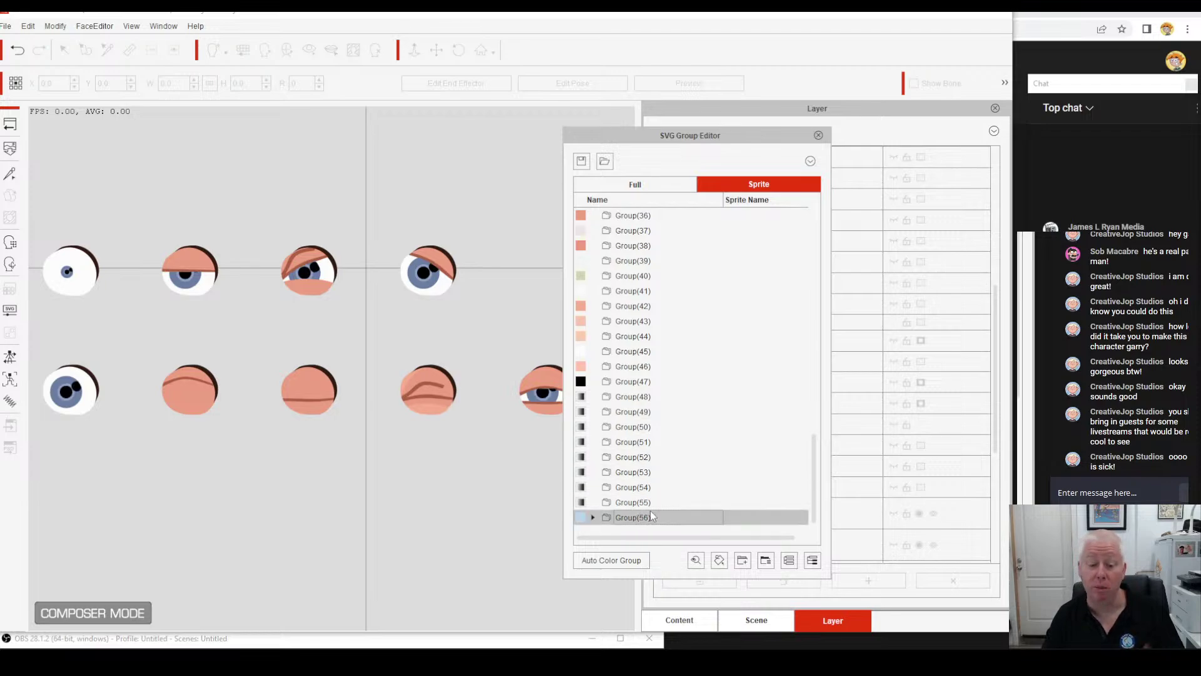
{"action": "left_click", "coordinate": [593, 517]}
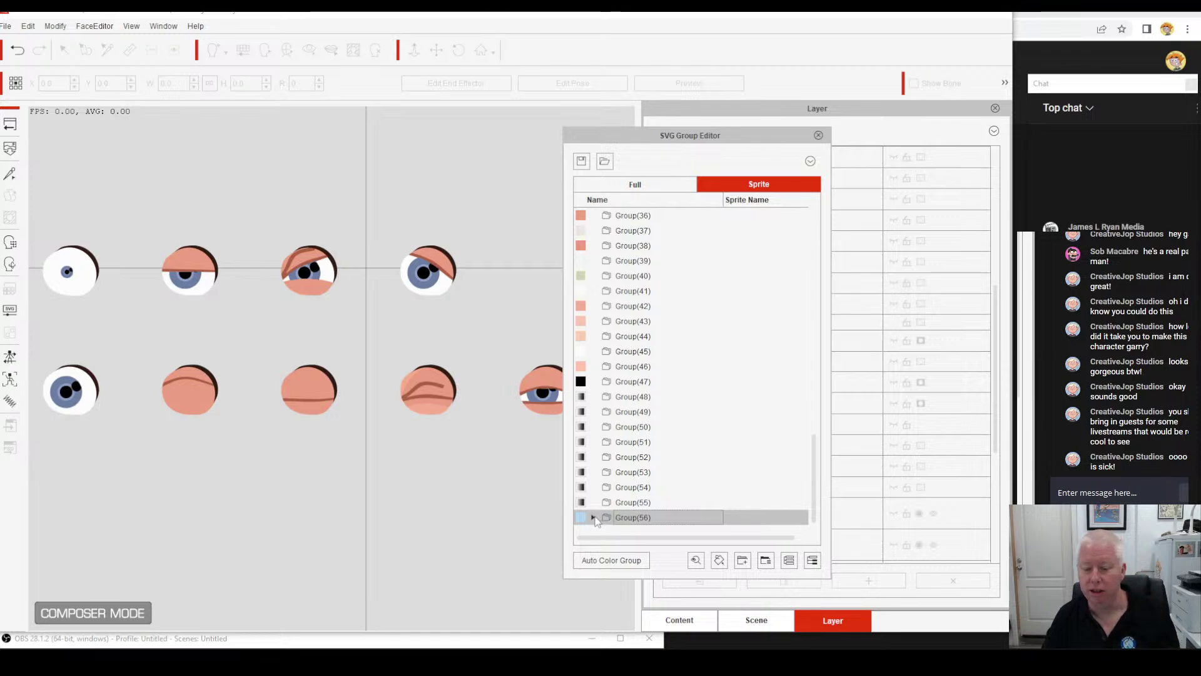
{"action": "left_click", "coordinate": [653, 442]}
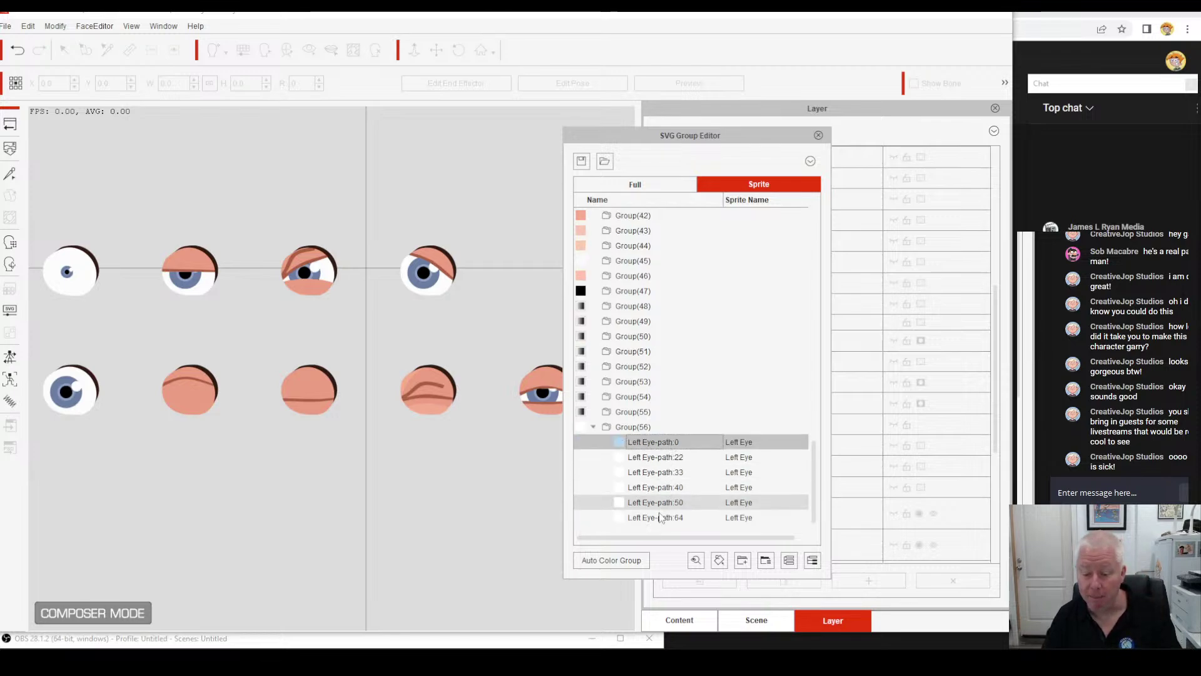
{"action": "left_click", "coordinate": [657, 517], "text": "shift"}
{"action": "left_click_drag", "start_coordinate": [673, 444], "coordinate": [678, 414]}
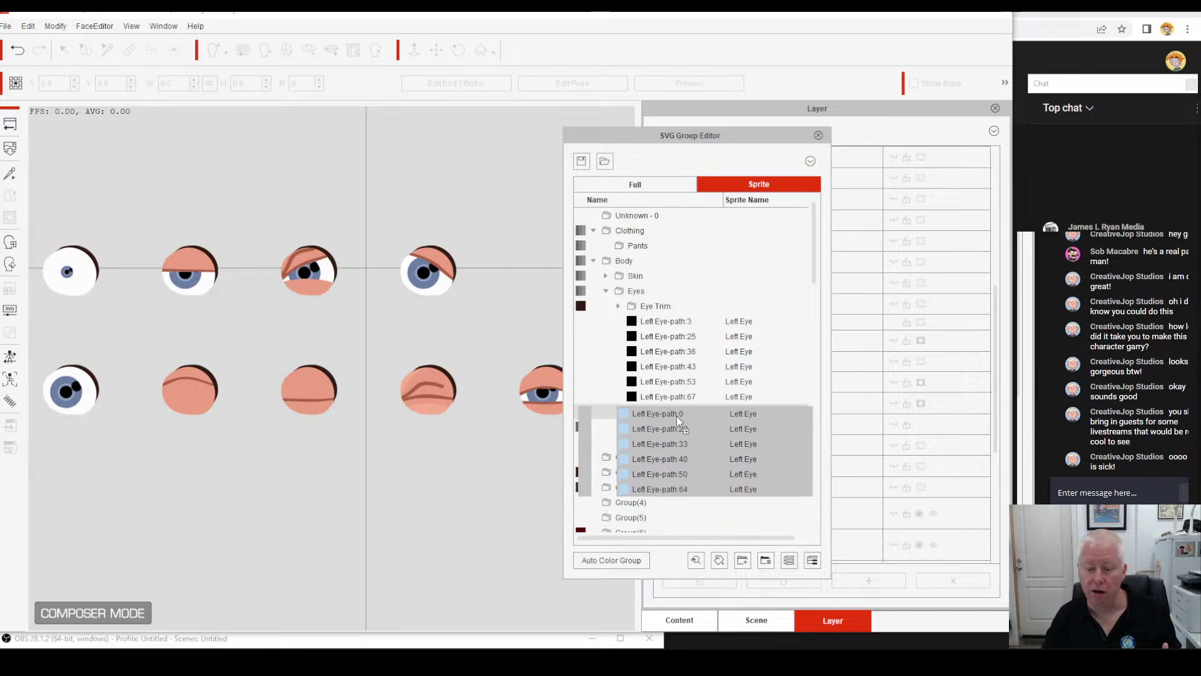
{"action": "left_click", "coordinate": [618, 352]}
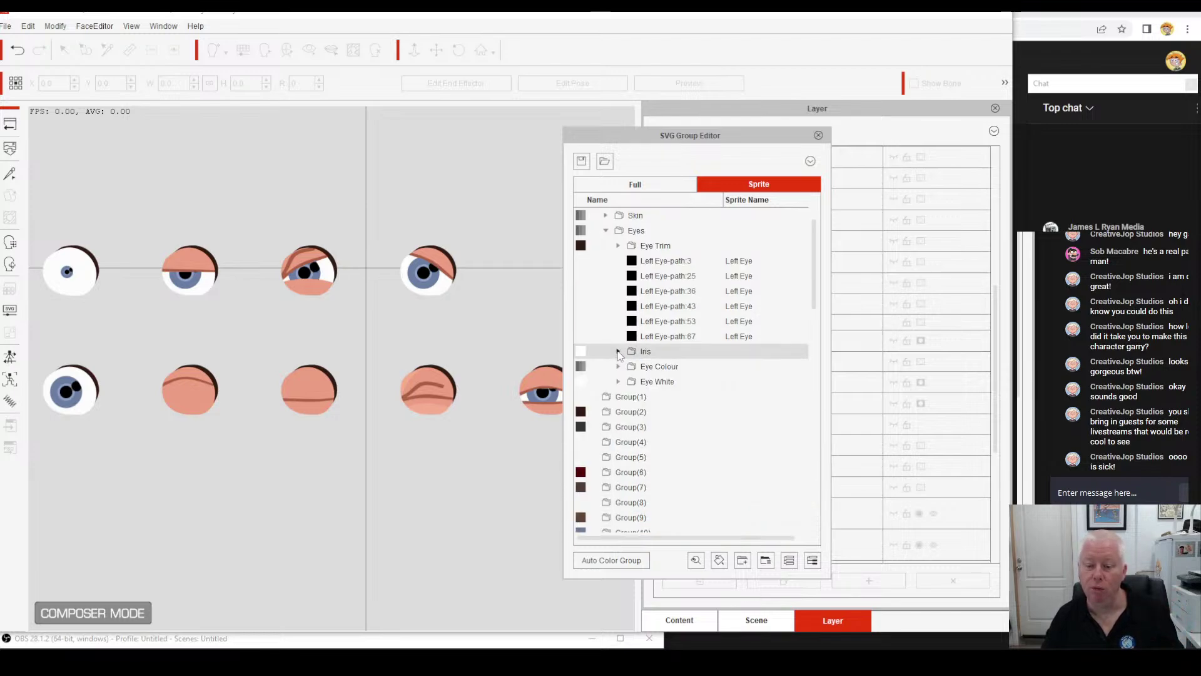
Check the paths in the Eye Trim group and collapse the Eyes and Body groups.
{"action": "left_click", "coordinate": [618, 246]}
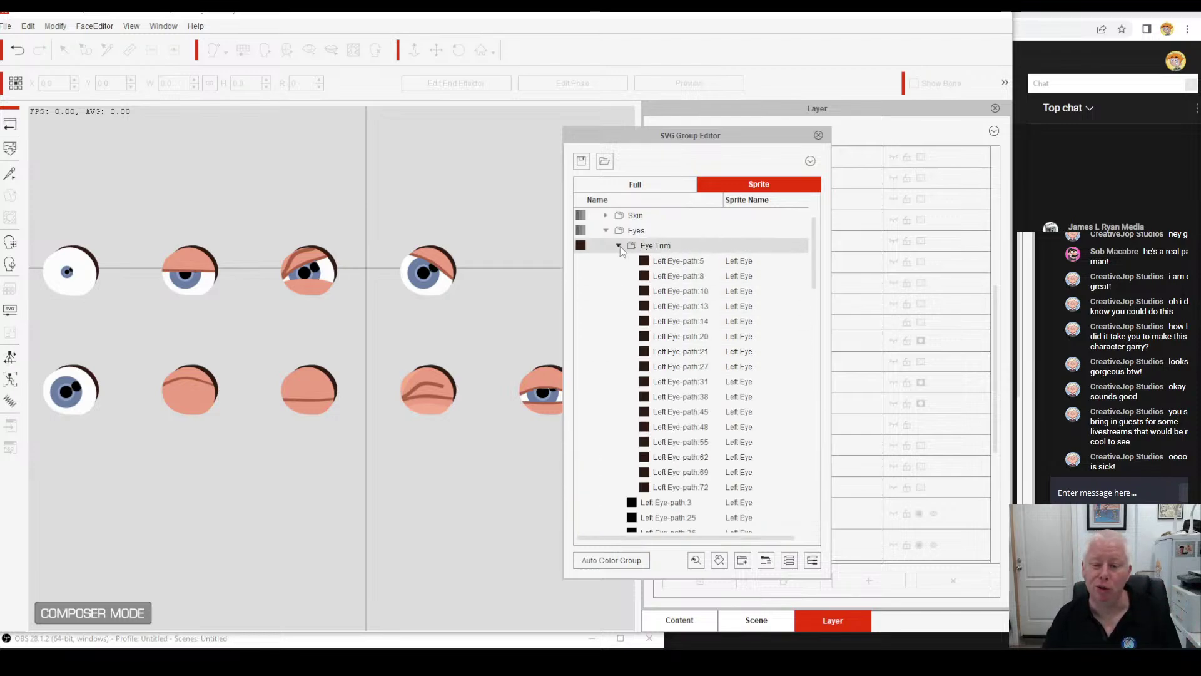
{"action": "left_click", "coordinate": [605, 232]}
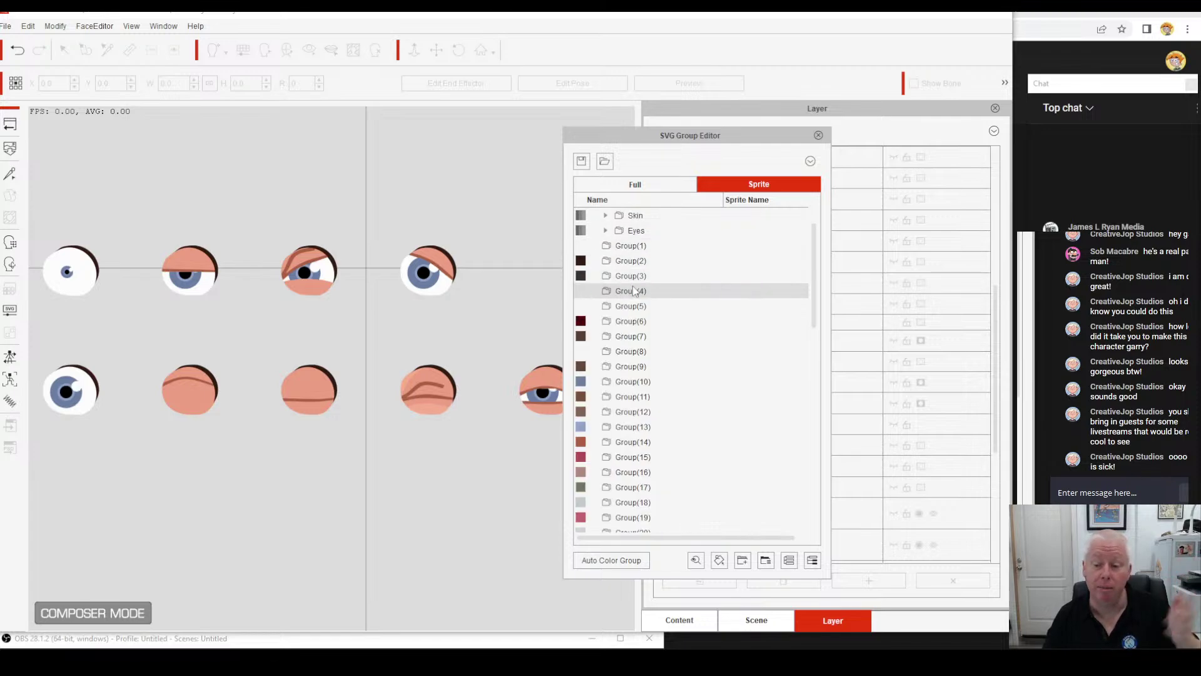
{"action": "scroll", "coordinate": [633, 285], "scroll_direction": "up", "scroll_amount": 1}
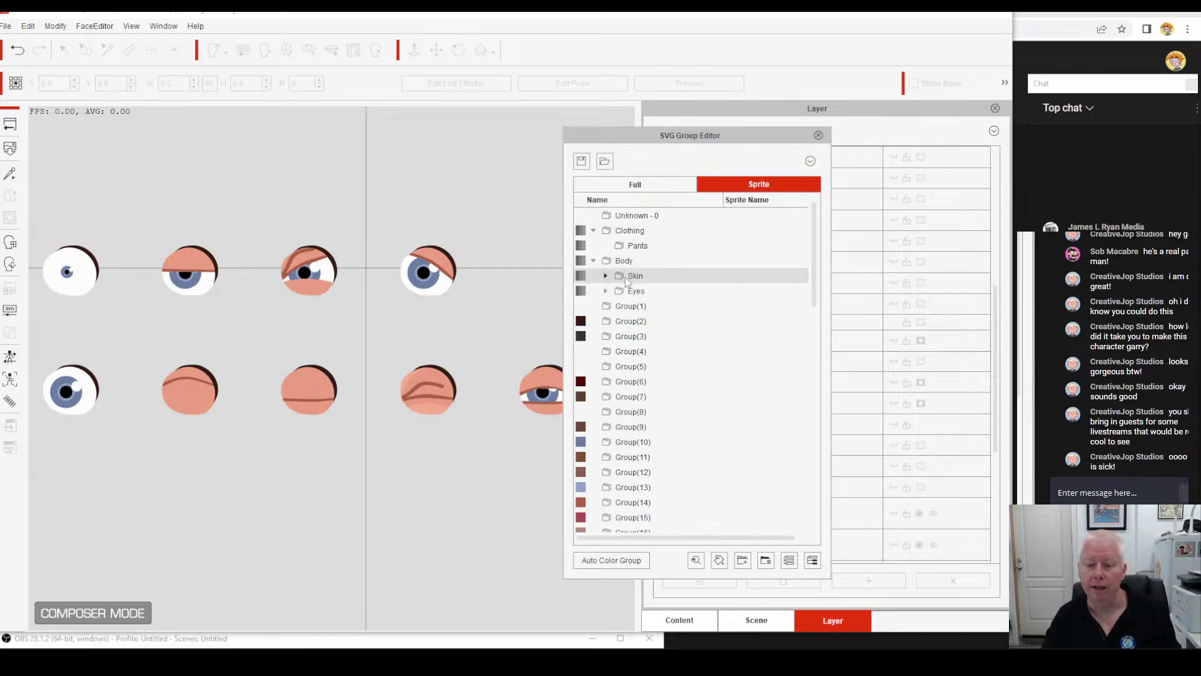
{"action": "left_click", "coordinate": [594, 262]}
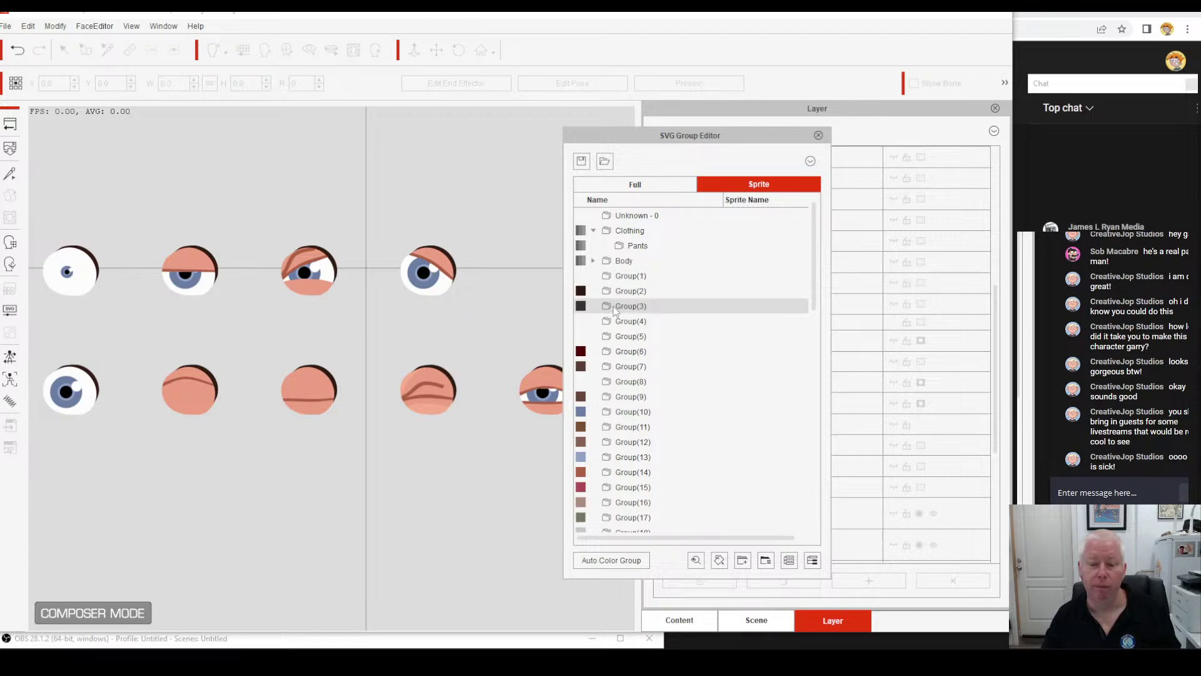
Show the group list for the full character and frame the character's face in close-up.
{"action": "left_click", "coordinate": [652, 183]}
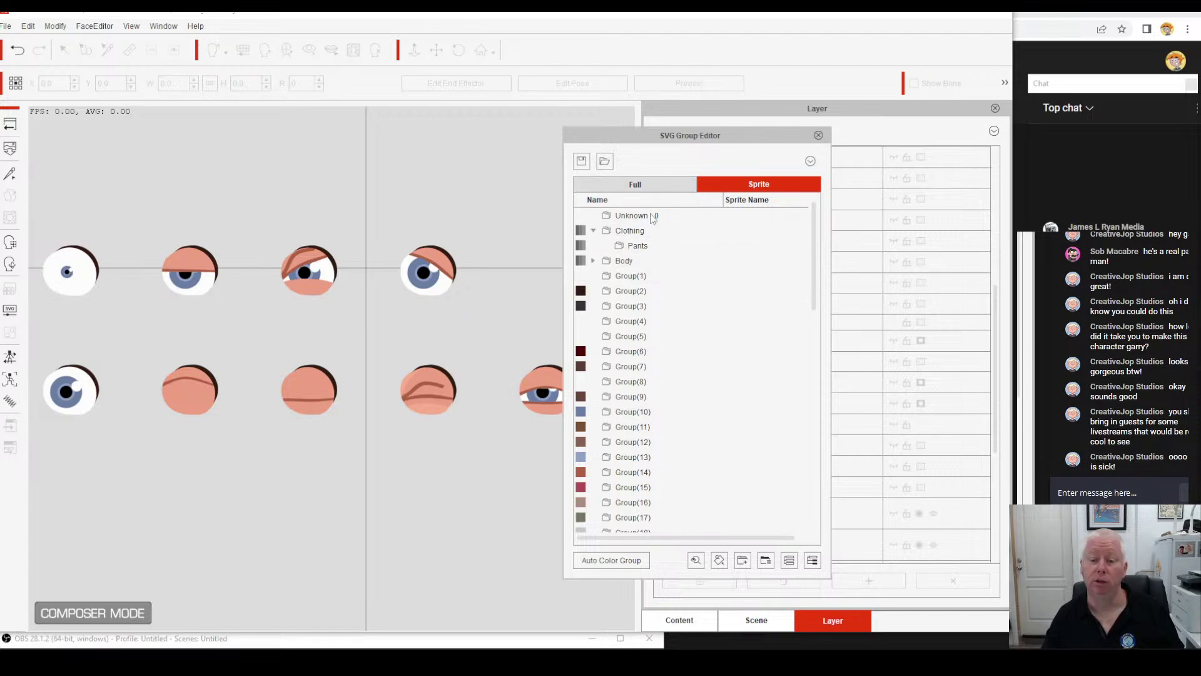
{"action": "scroll", "coordinate": [438, 290], "scroll_direction": "up", "scroll_amount": 6}
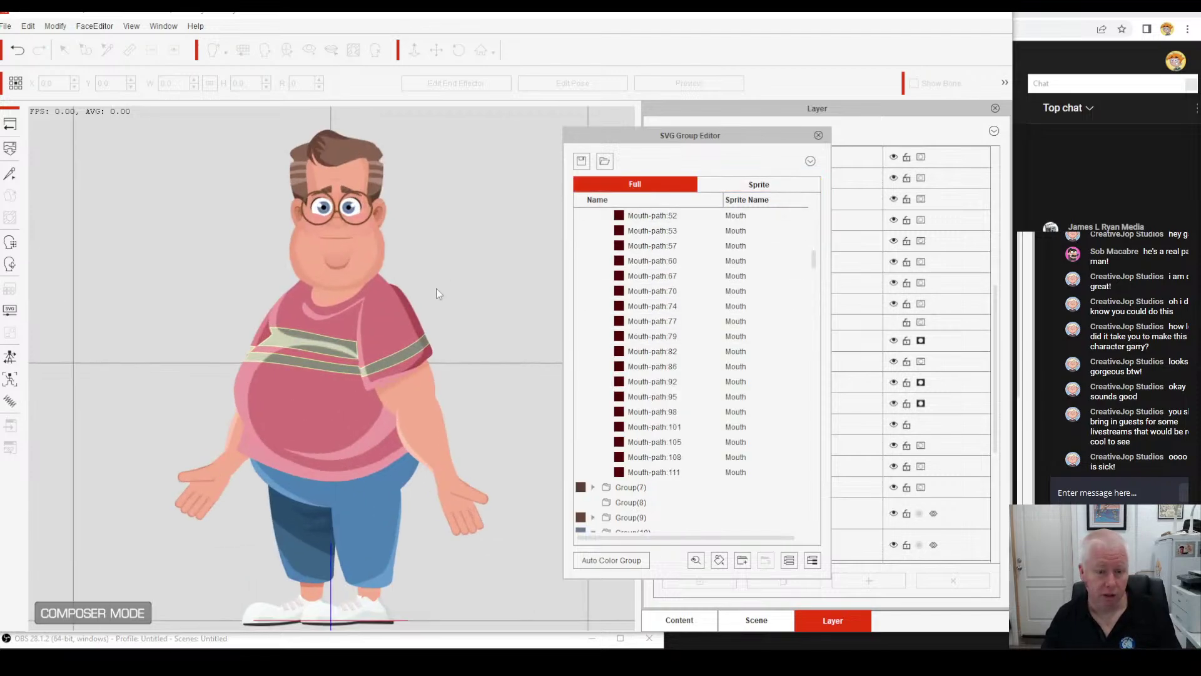
{"action": "left_click_drag", "start_coordinate": [430, 231], "coordinate": [426, 528]}
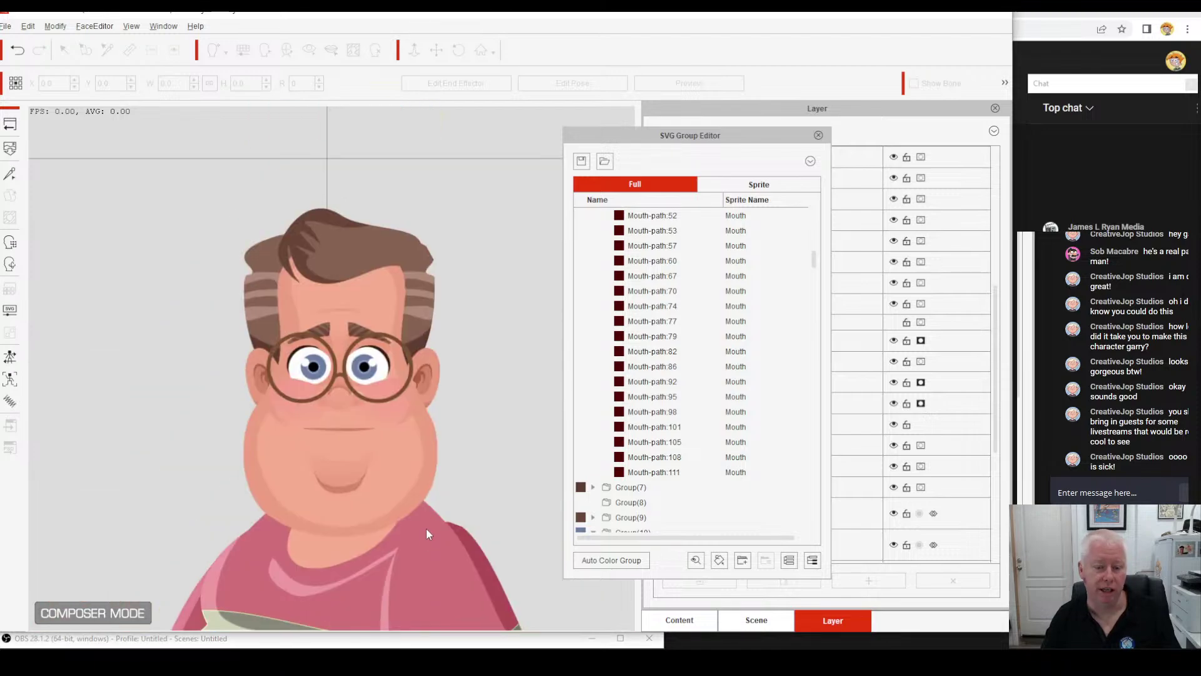
{"action": "scroll", "coordinate": [453, 392], "scroll_direction": "up", "scroll_amount": 3}
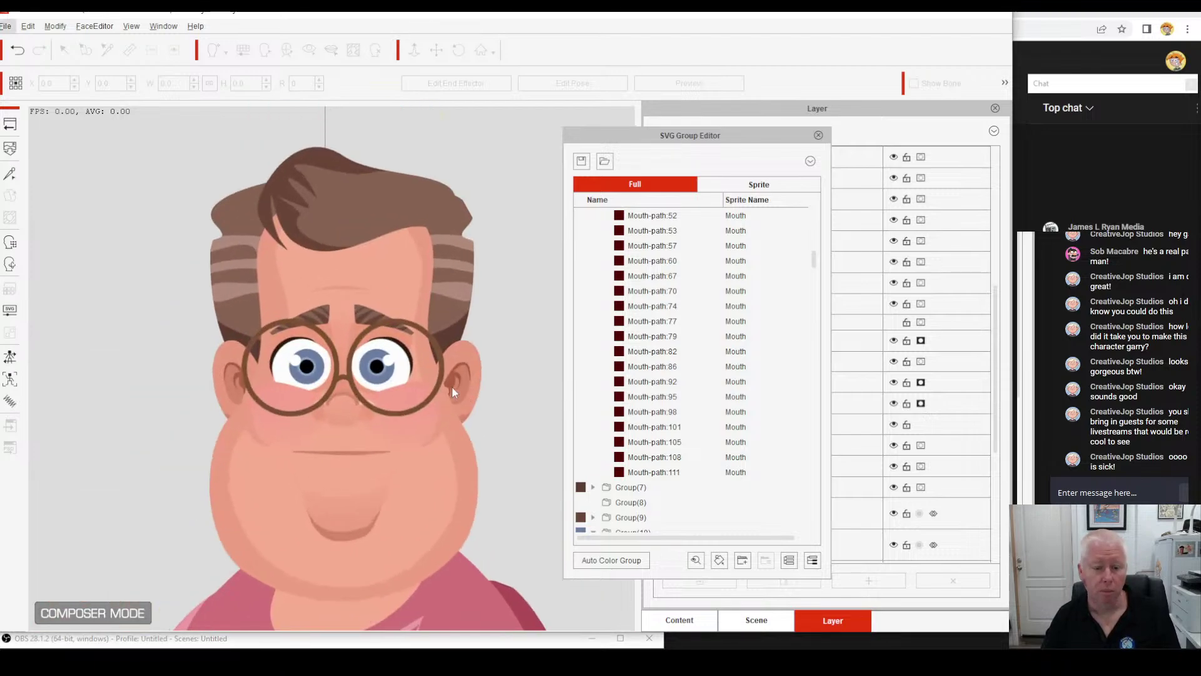
Collapse Group(2) and Group(6), expand the Body group and select and expand its Eyes subgroup.
{"action": "scroll", "coordinate": [646, 339], "scroll_direction": "up", "scroll_amount": 10}
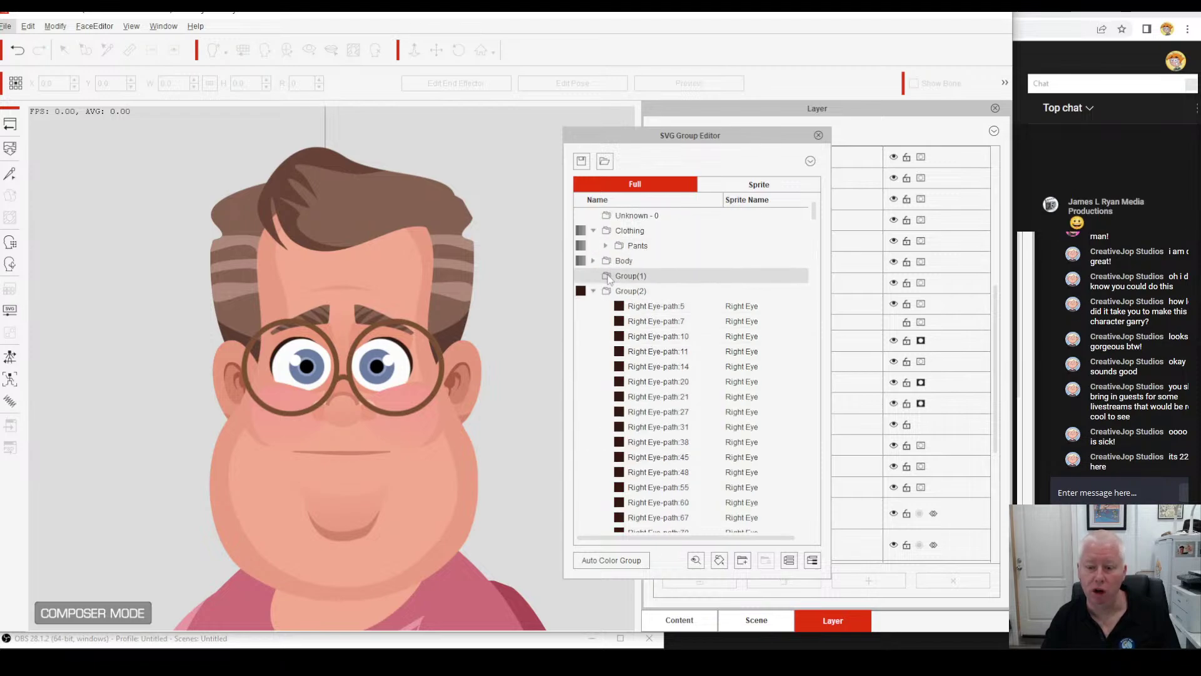
{"action": "left_click", "coordinate": [594, 291]}
{"action": "left_click", "coordinate": [594, 351]}
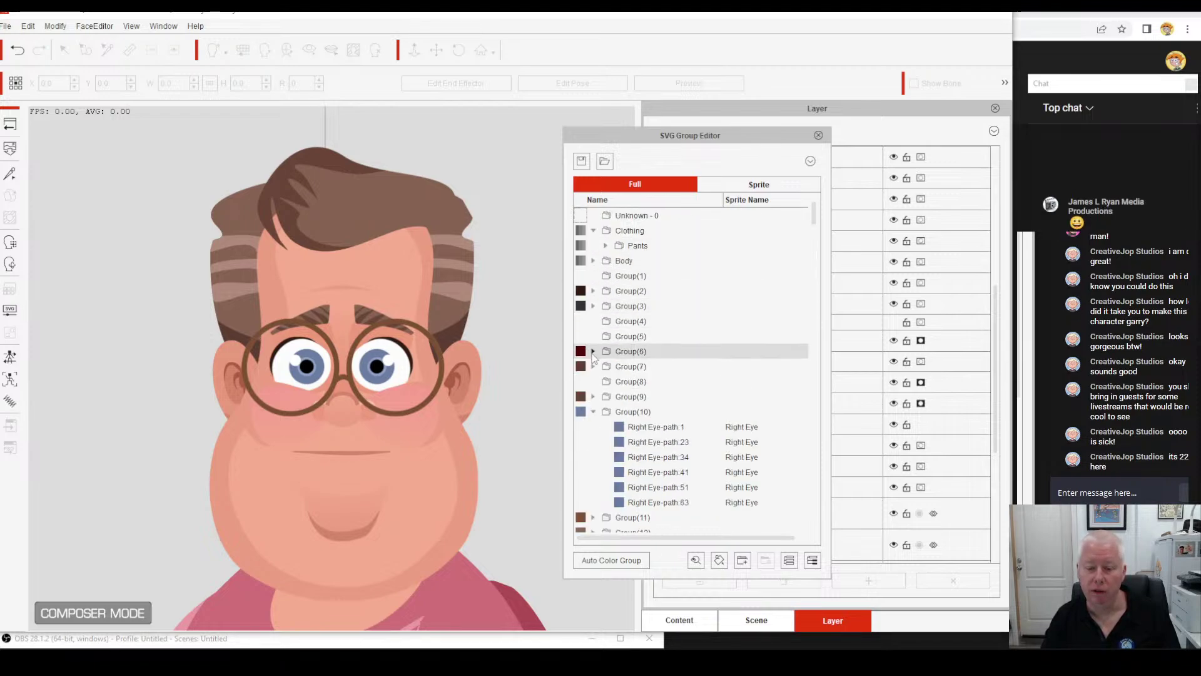
{"action": "left_click", "coordinate": [593, 260]}
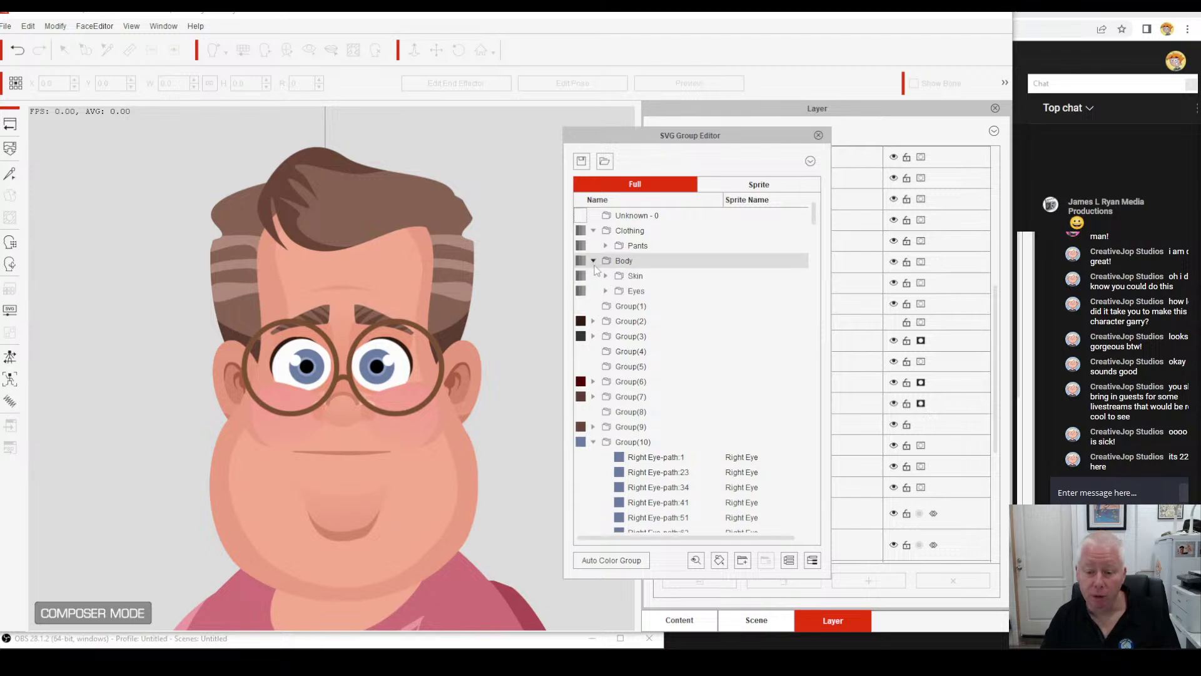
{"action": "left_click", "coordinate": [632, 293]}
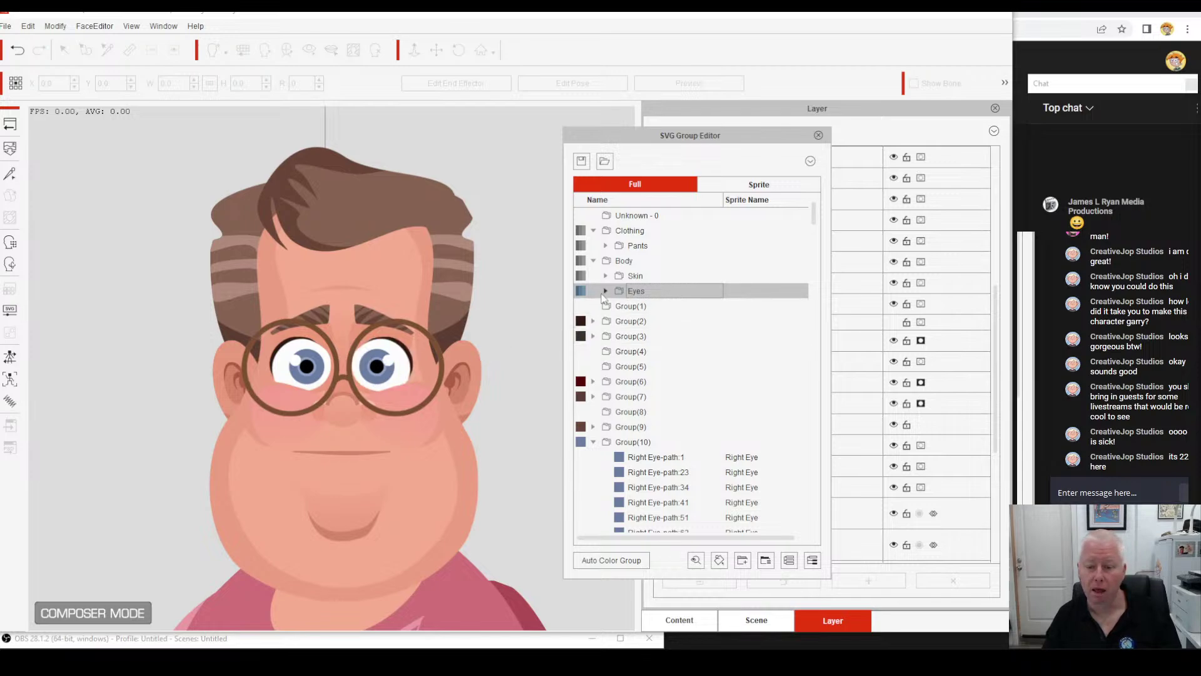
{"action": "left_click", "coordinate": [605, 291]}
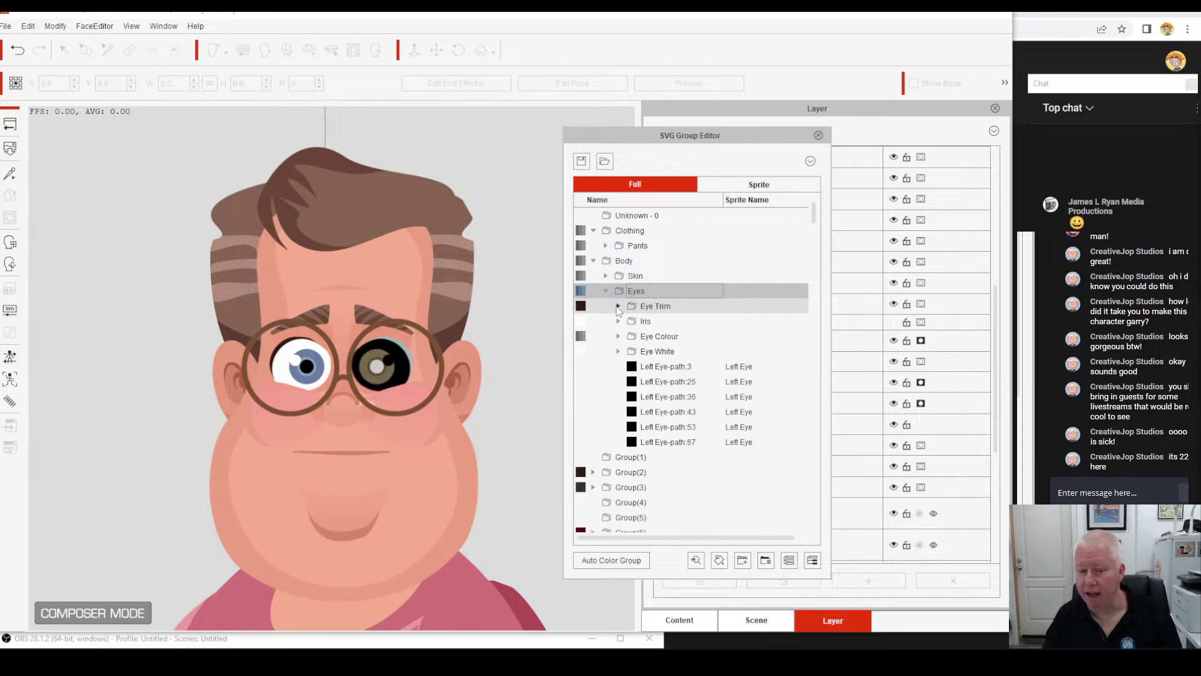
Move the six black Left Eye paths under Eyes, from path:3 to path:67, into the Iris group and collapse it.
{"action": "left_click", "coordinate": [618, 351]}
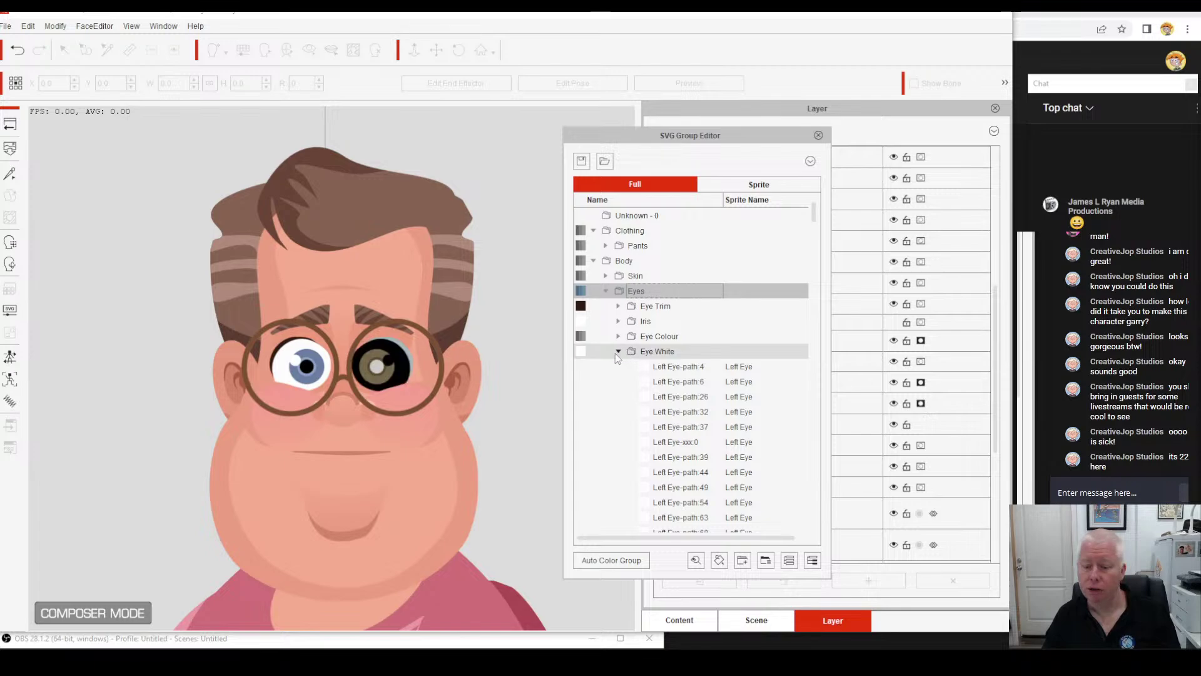
{"action": "left_click", "coordinate": [618, 351]}
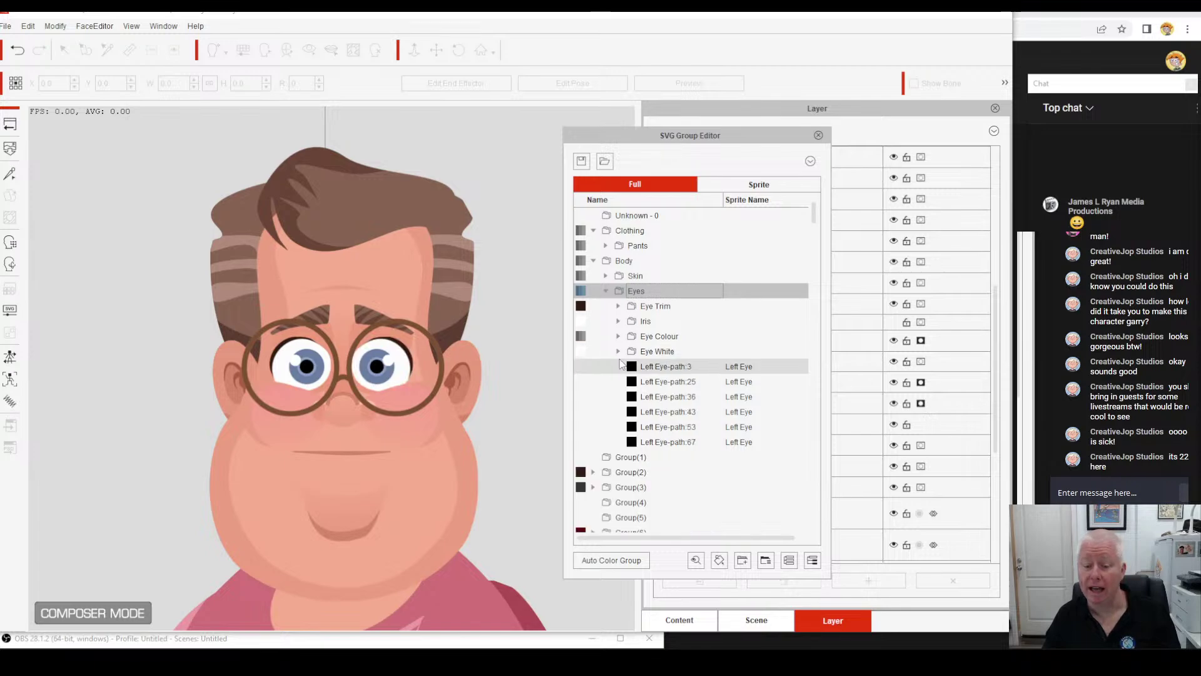
{"action": "left_click", "coordinate": [658, 369]}
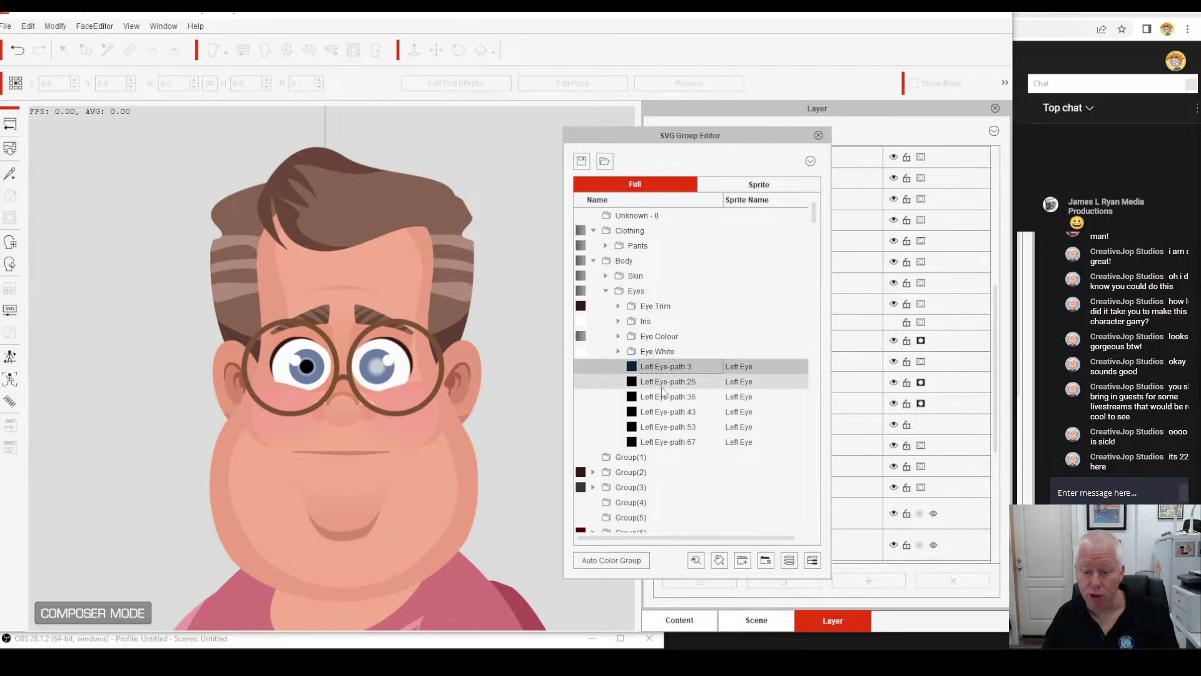
{"action": "left_click", "coordinate": [683, 442], "text": "shift"}
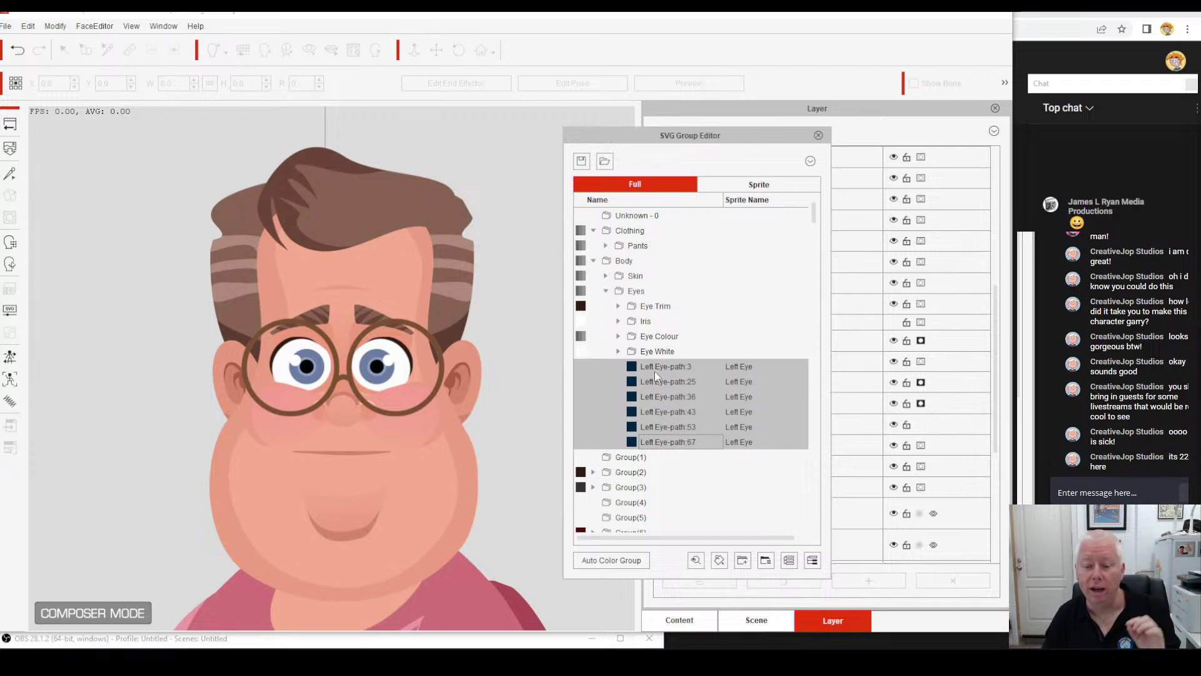
{"action": "left_click_drag", "start_coordinate": [651, 368], "coordinate": [650, 322]}
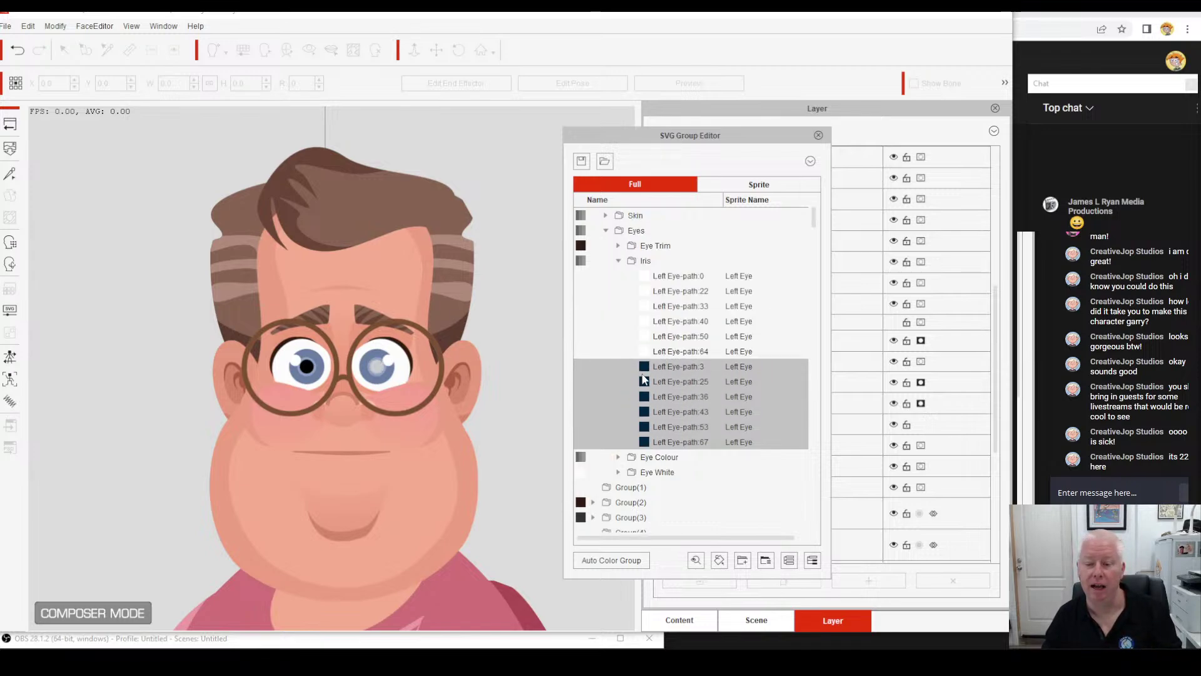
{"action": "double_click", "coordinate": [645, 260]}
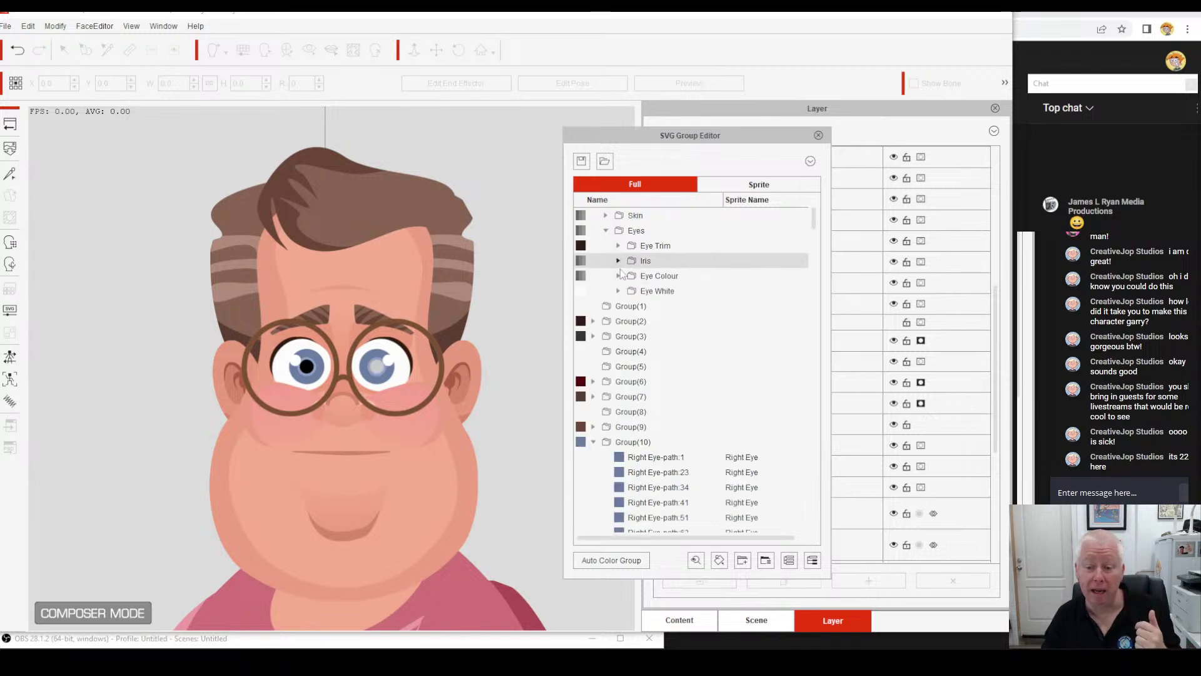
Check the Eye Trim, Iris, Eye Colour and Eye White groups under Eyes by highlighting them one after another.
{"action": "scroll", "coordinate": [657, 357], "scroll_direction": "up", "scroll_amount": 2}
{"action": "left_click", "coordinate": [632, 322]}
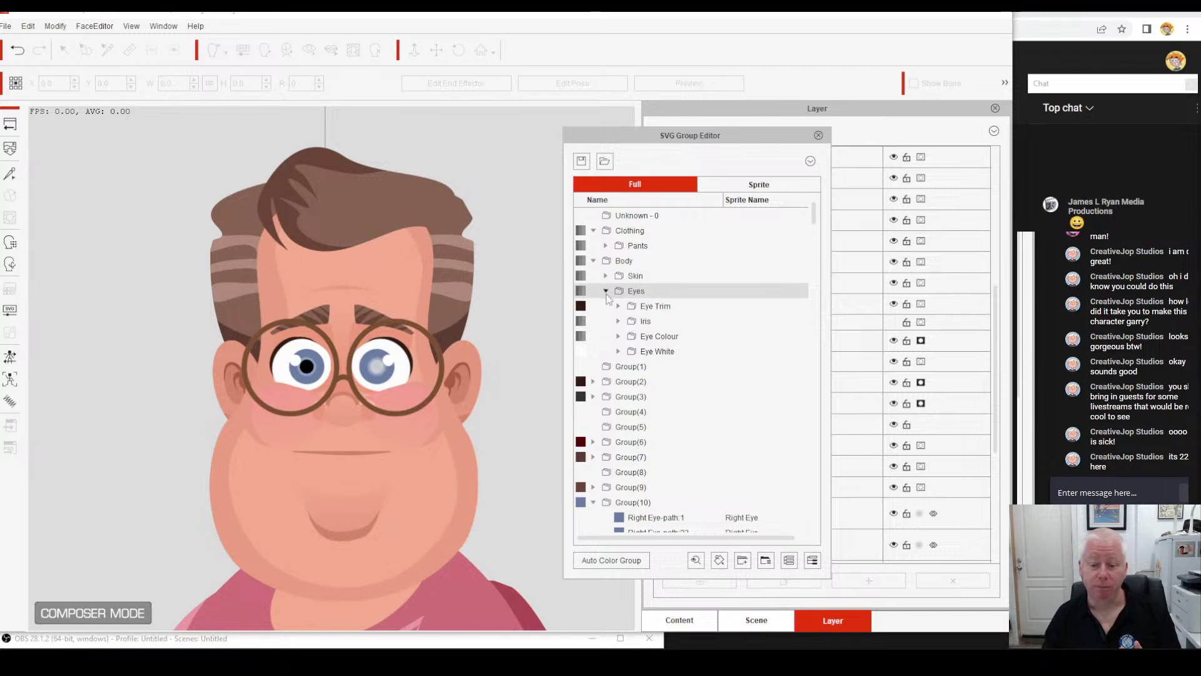
{"action": "left_click", "coordinate": [647, 309]}
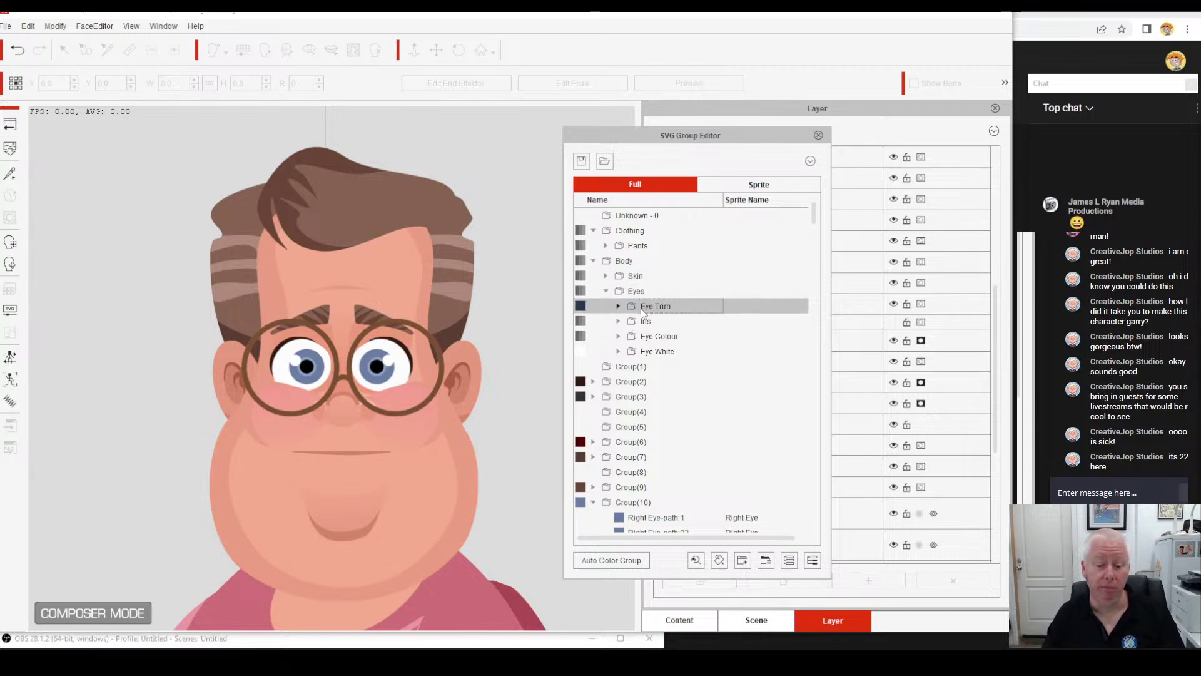
{"action": "left_click", "coordinate": [648, 319]}
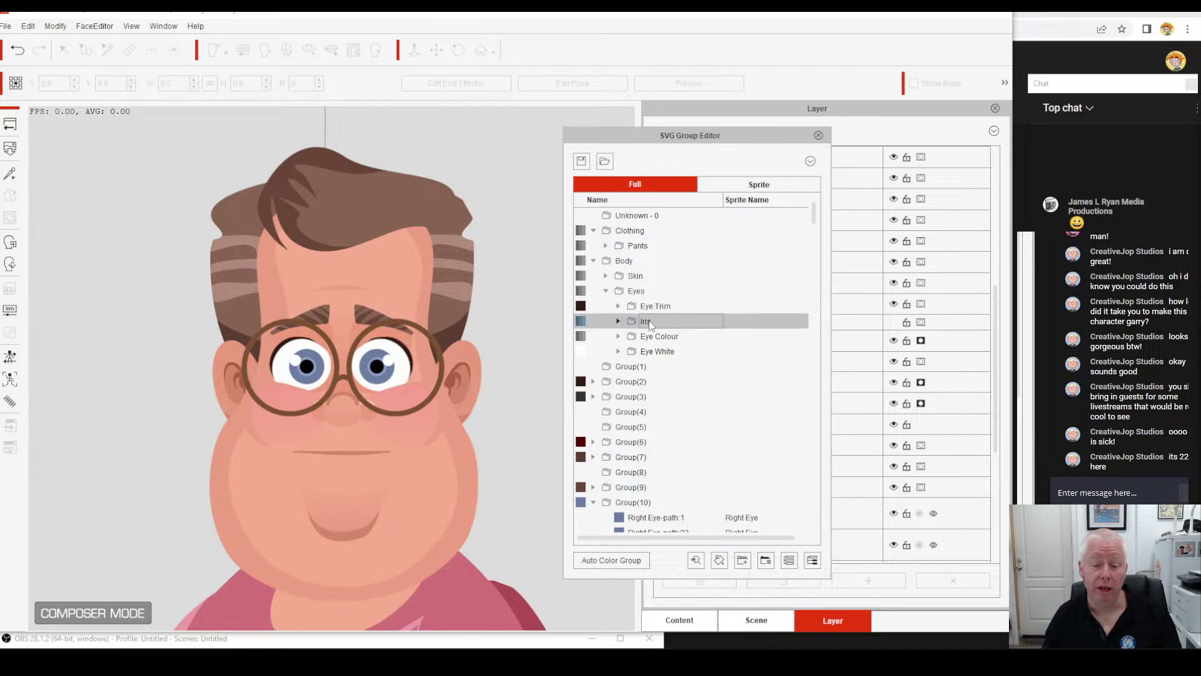
{"action": "left_click", "coordinate": [648, 338]}
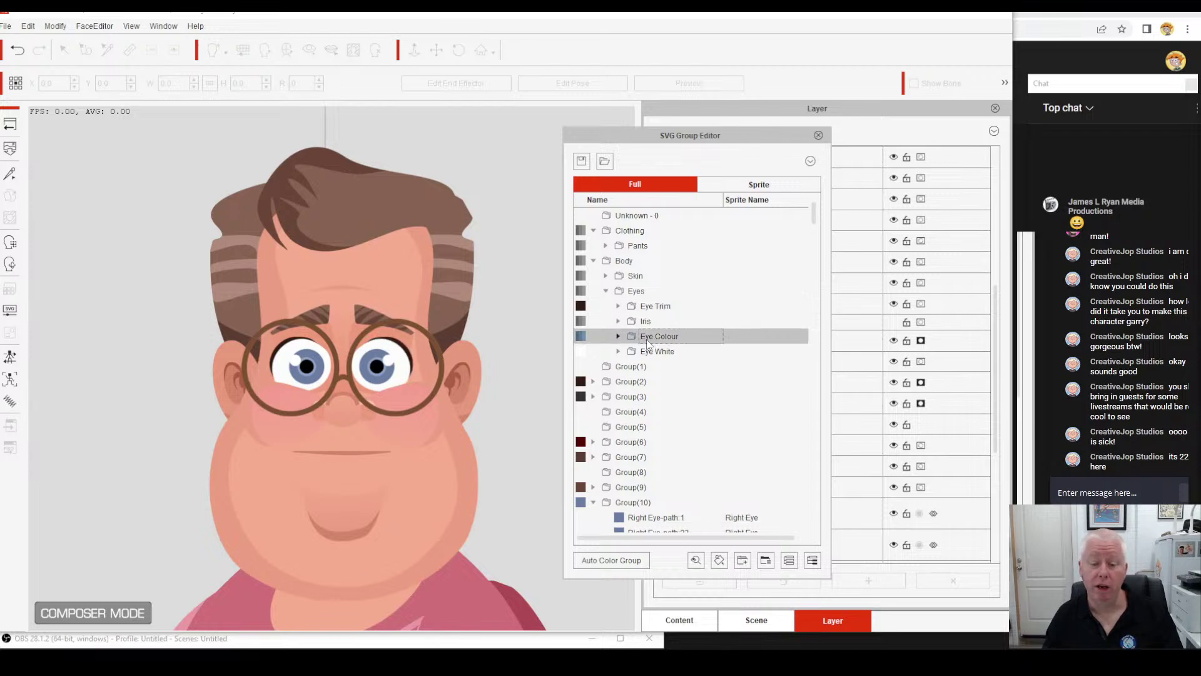
{"action": "left_click", "coordinate": [648, 349]}
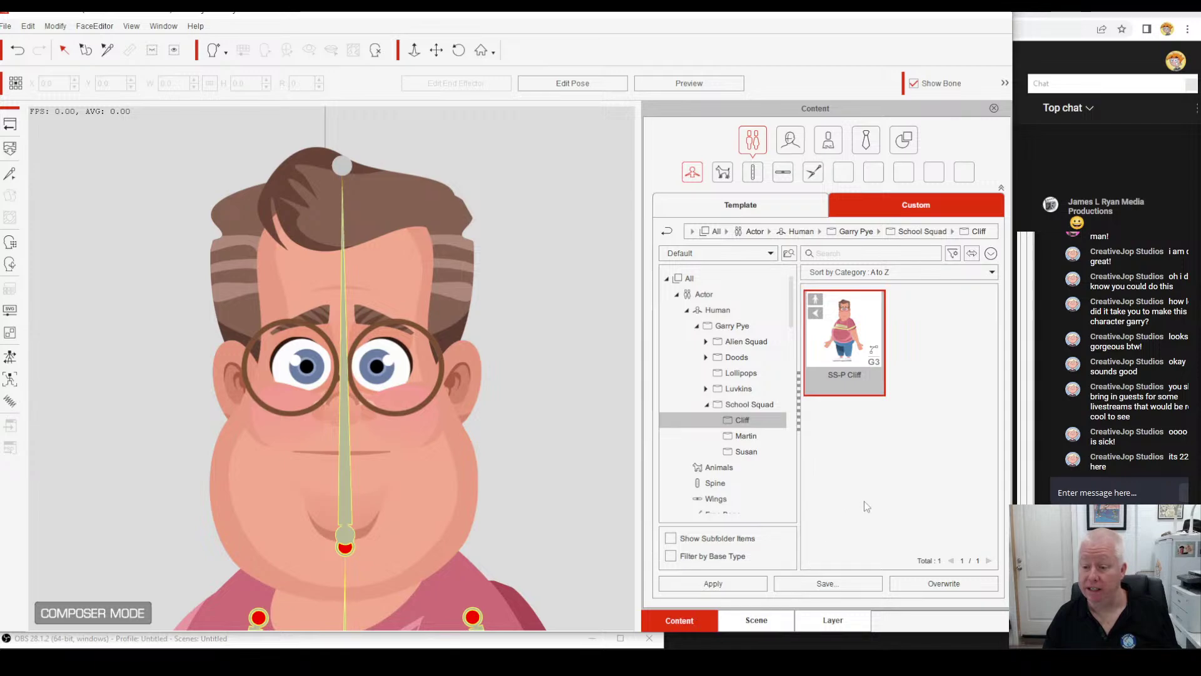
Overwrite the saved SS-P Cliff character in the custom library and return to stage mode.
{"action": "left_click", "coordinate": [967, 583]}
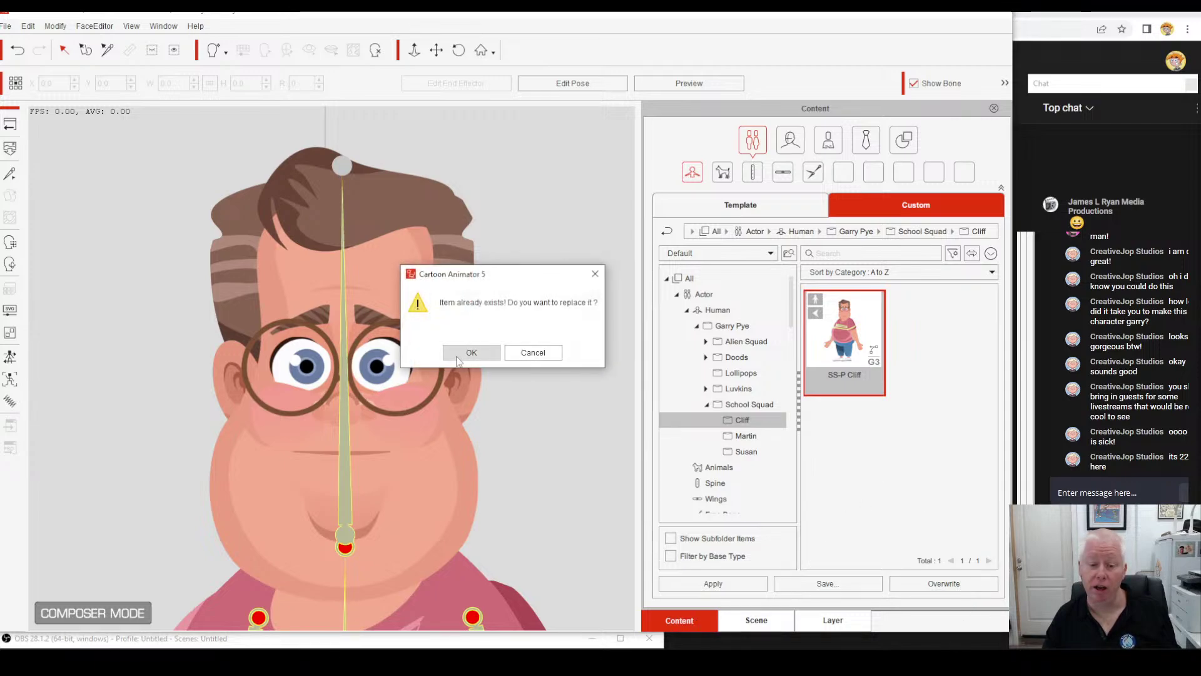
{"action": "left_click", "coordinate": [471, 353]}
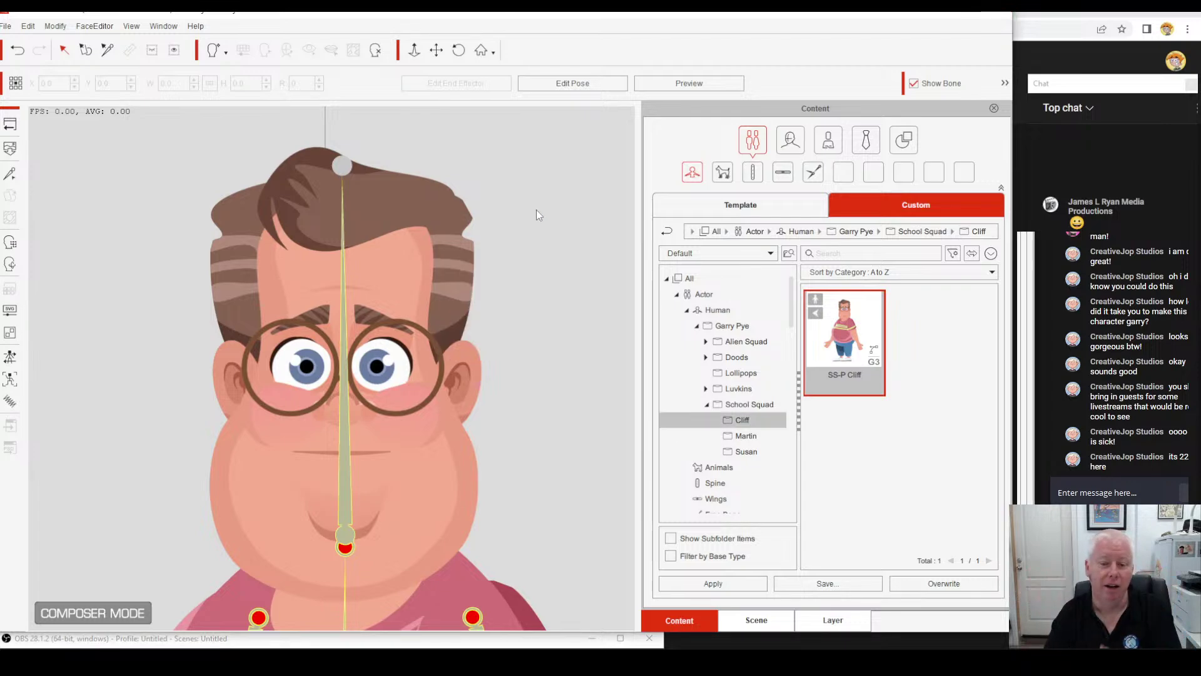
{"action": "left_click", "coordinate": [10, 124]}
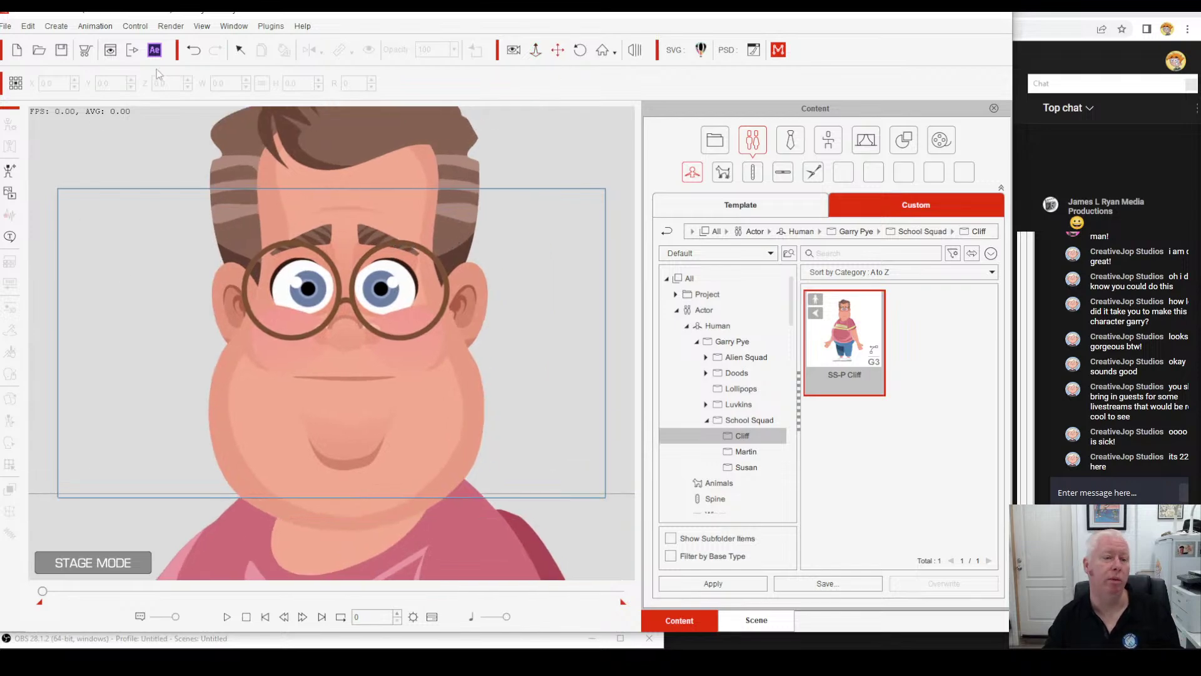
Open SVG Color Adjustment for the Cliff character on the stage and expand the Body group and its Eyes subgroup.
{"action": "left_click", "coordinate": [380, 288]}
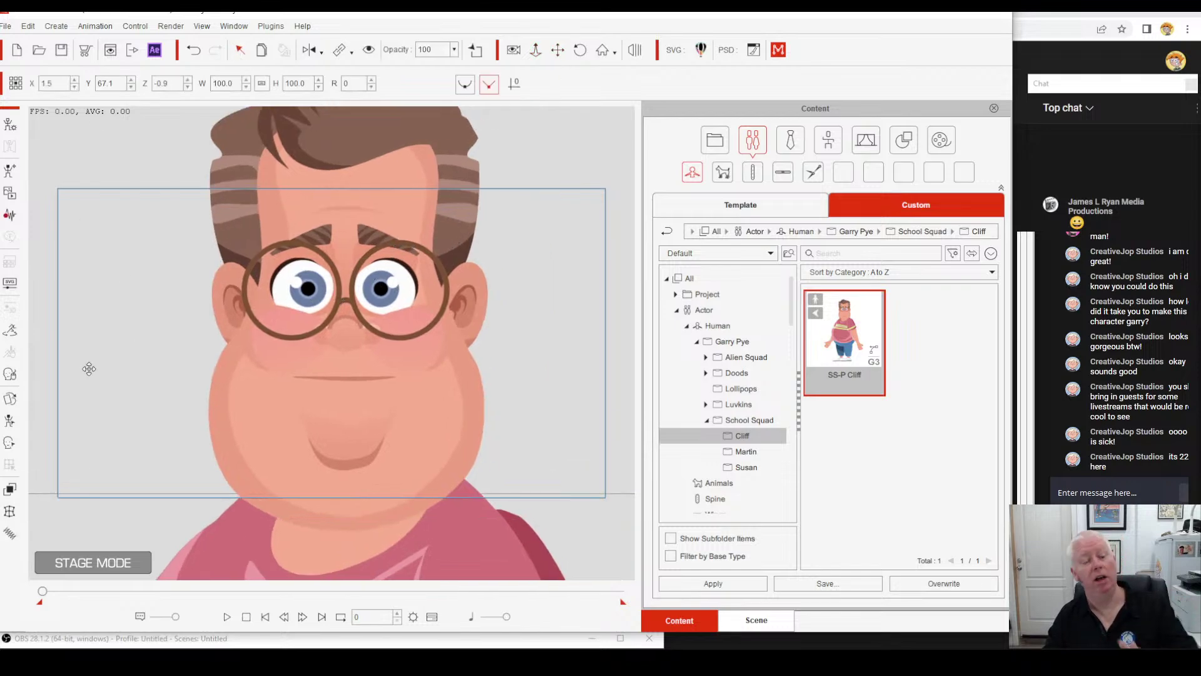
{"action": "left_click", "coordinate": [9, 286]}
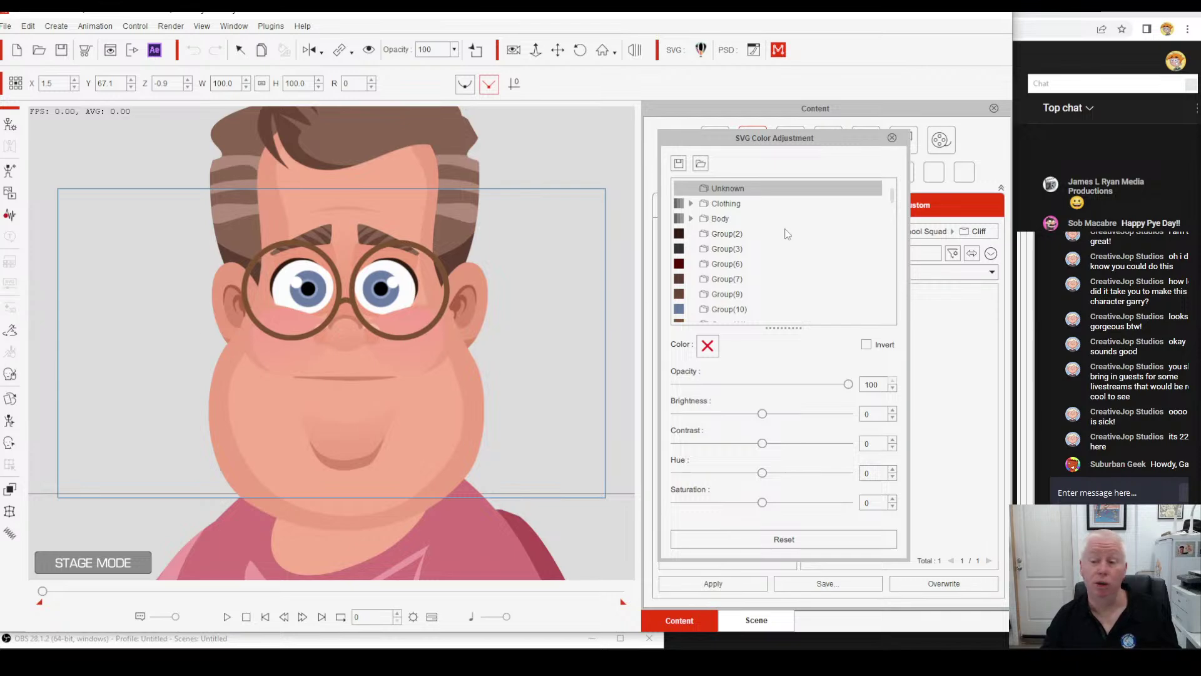
{"action": "left_click", "coordinate": [893, 138]}
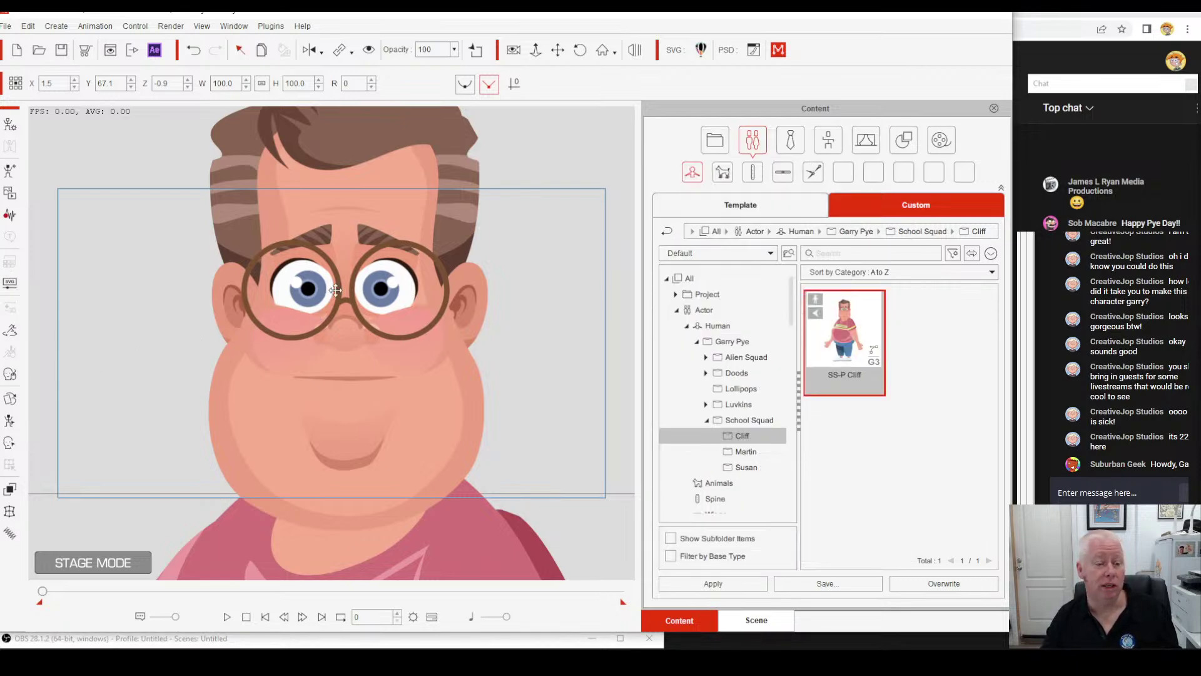
{"action": "left_click", "coordinate": [10, 285]}
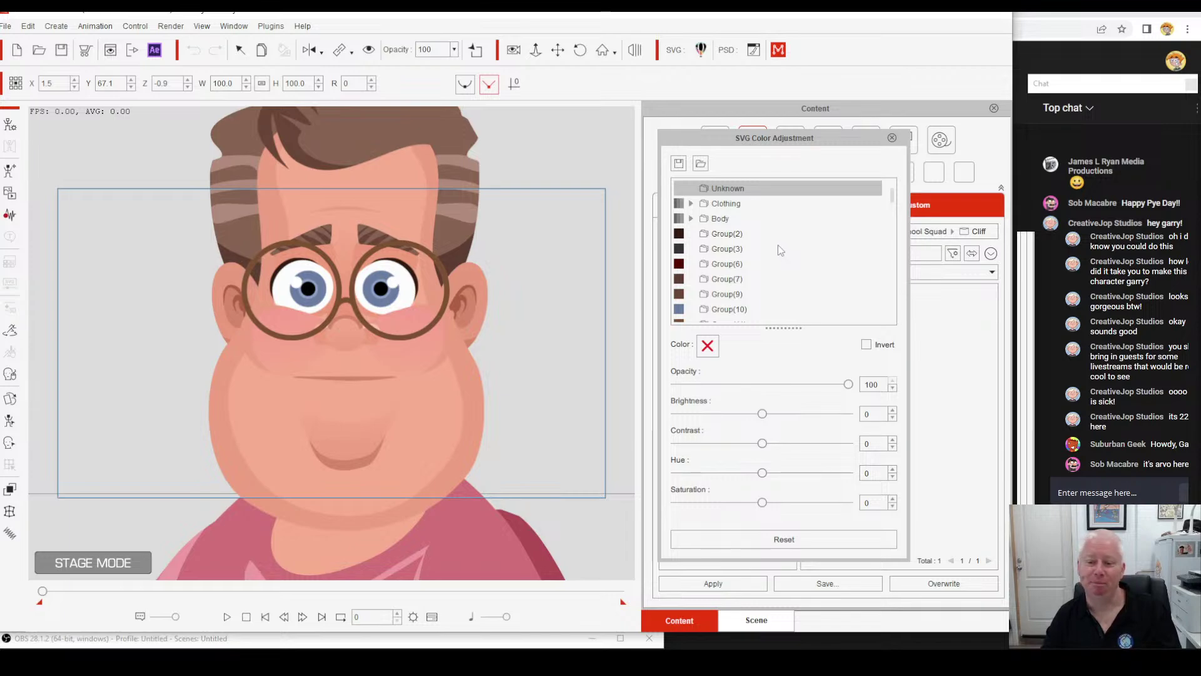
{"action": "left_click", "coordinate": [691, 218]}
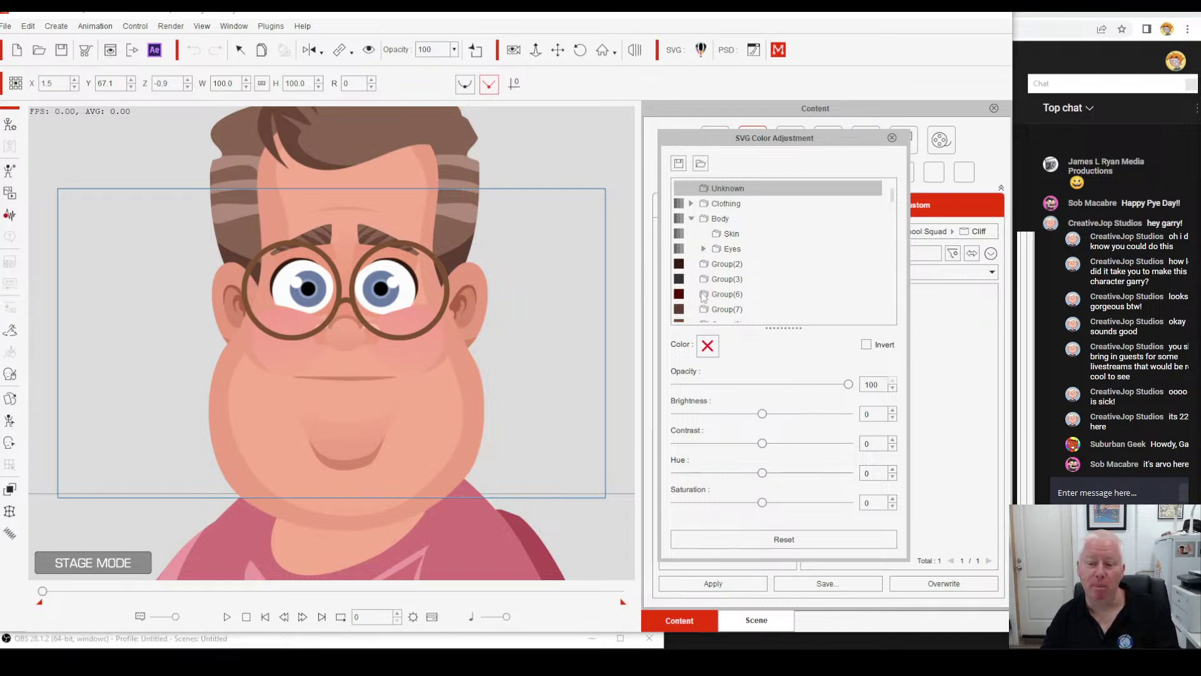
{"action": "left_click", "coordinate": [703, 250]}
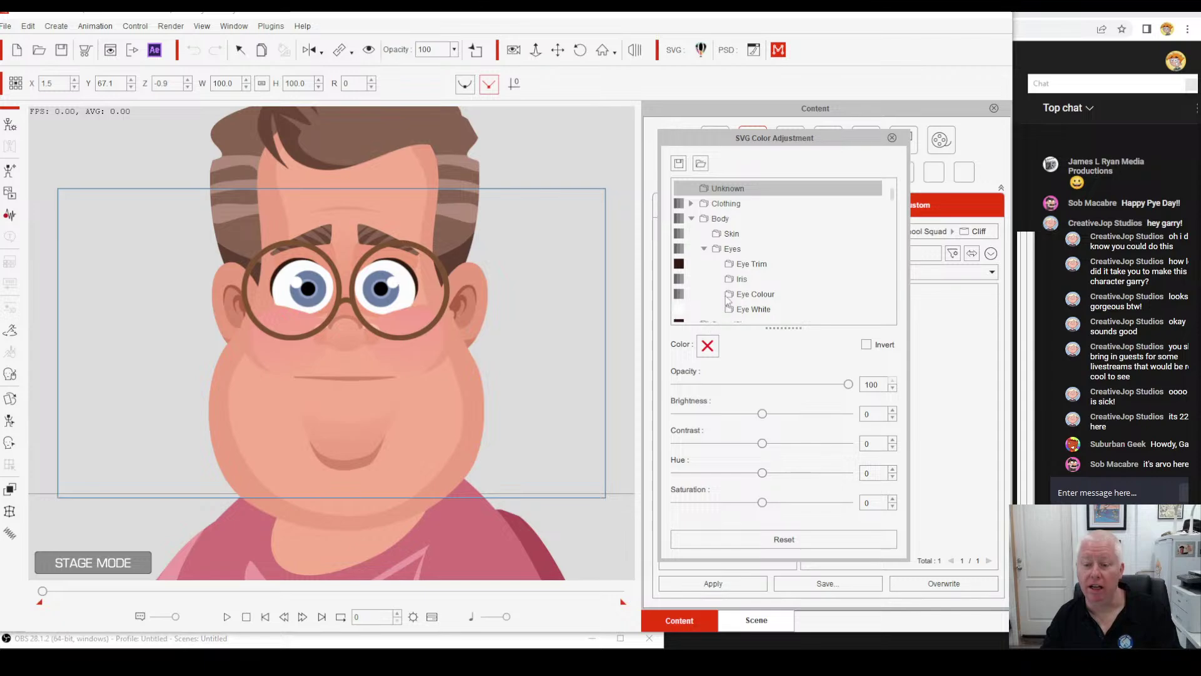
{"action": "scroll", "coordinate": [744, 253], "scroll_direction": "down", "scroll_amount": 1}
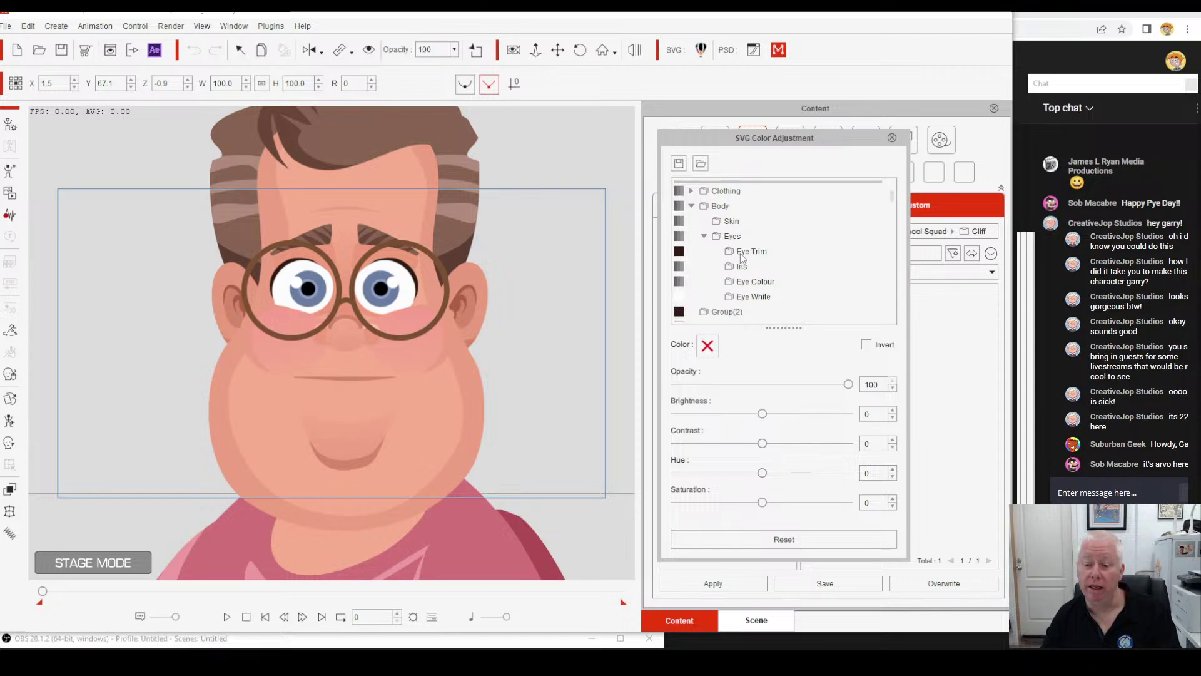
Try a hue of 118 on the Eye Colour group, set it to -148, and close the color adjustment.
{"action": "left_click", "coordinate": [758, 283]}
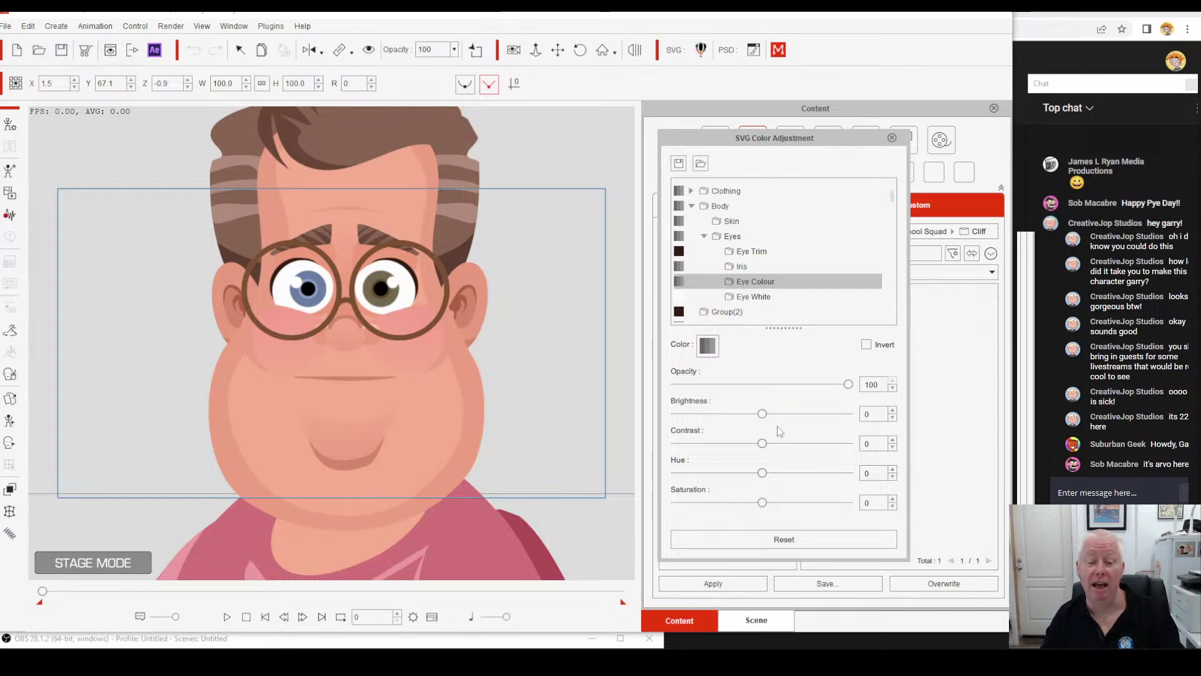
{"action": "left_click", "coordinate": [818, 473]}
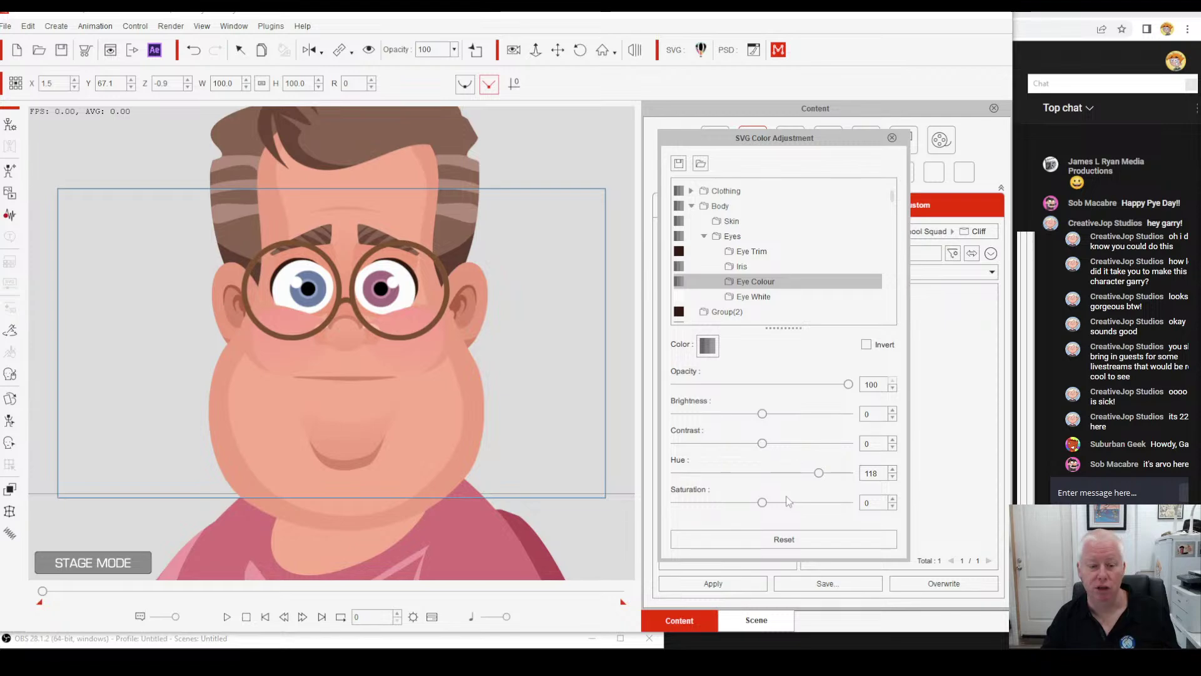
{"action": "left_click", "coordinate": [690, 473]}
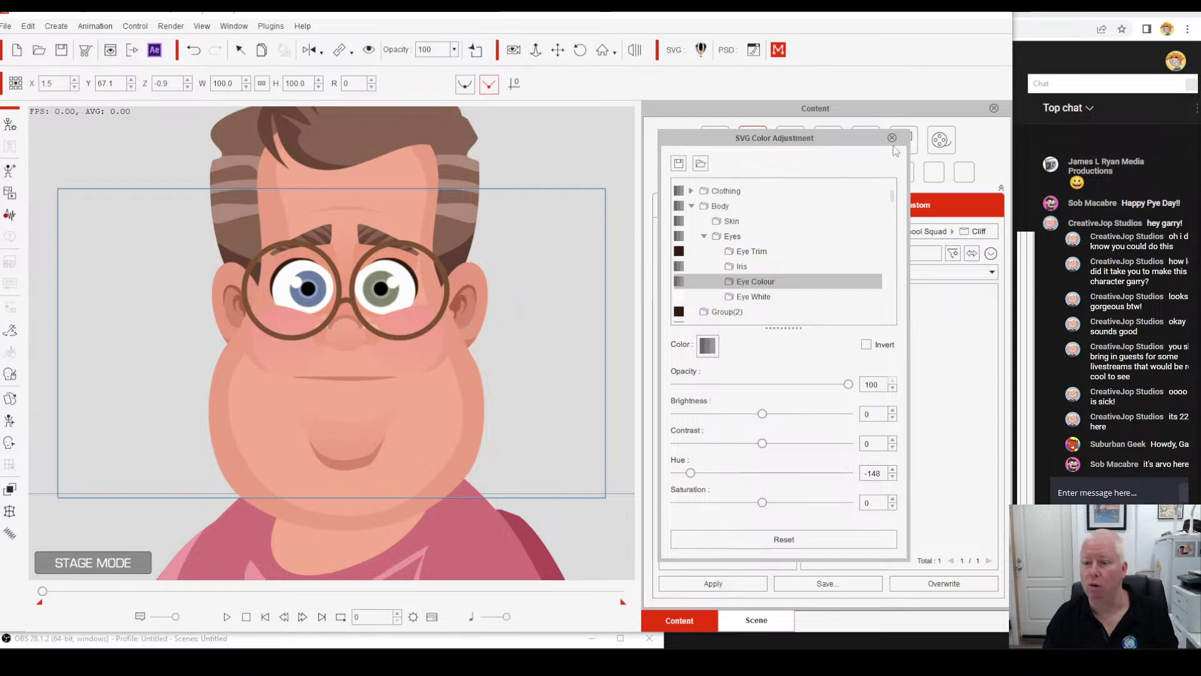
{"action": "left_click", "coordinate": [892, 138]}
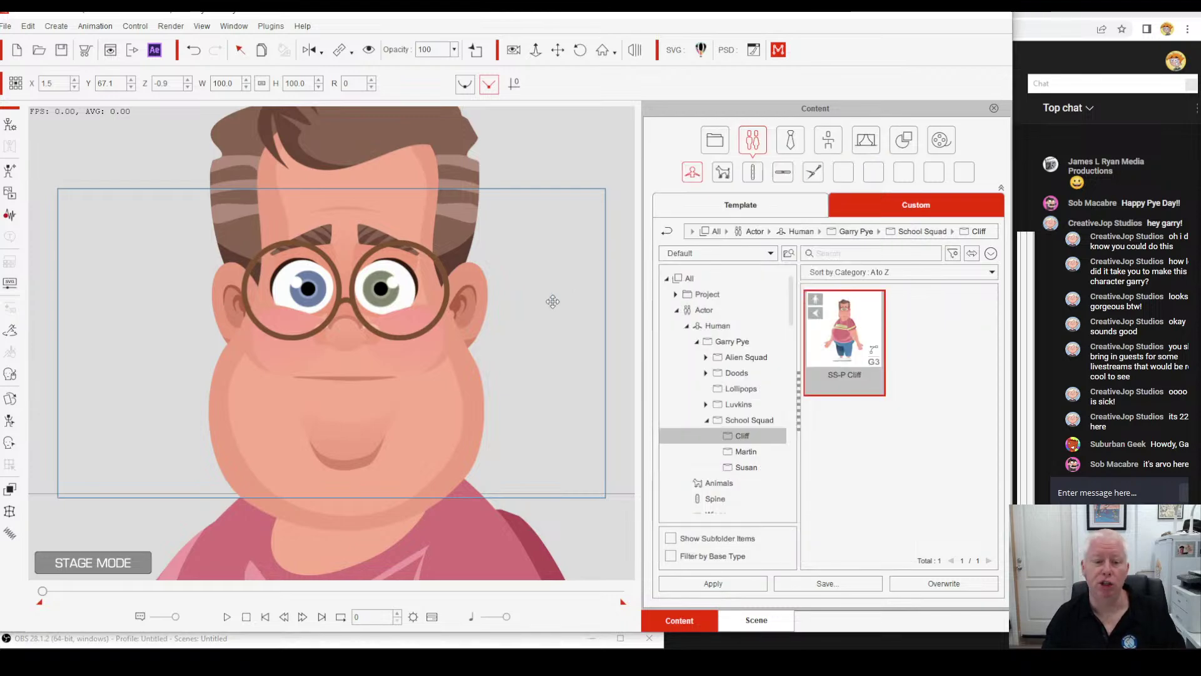
Open the face sprites in the Sprite Editor and set the Right Eye to the EyeSquint sprite.
{"action": "left_click", "coordinate": [10, 398]}
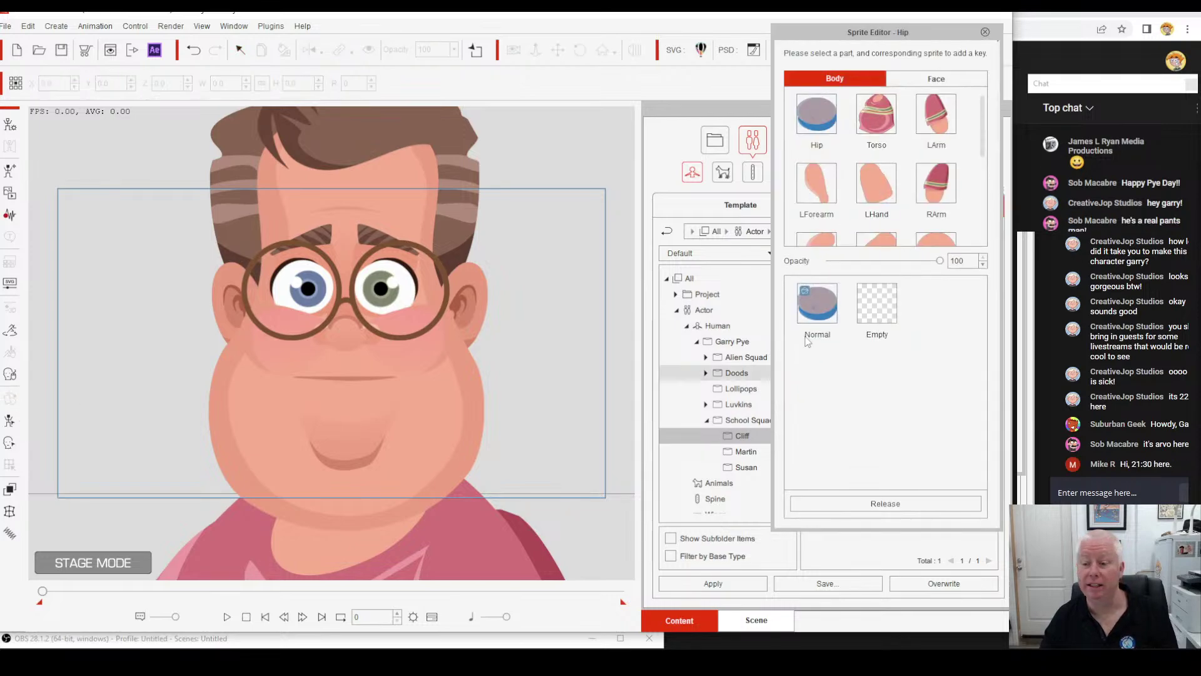
{"action": "left_click", "coordinate": [956, 80]}
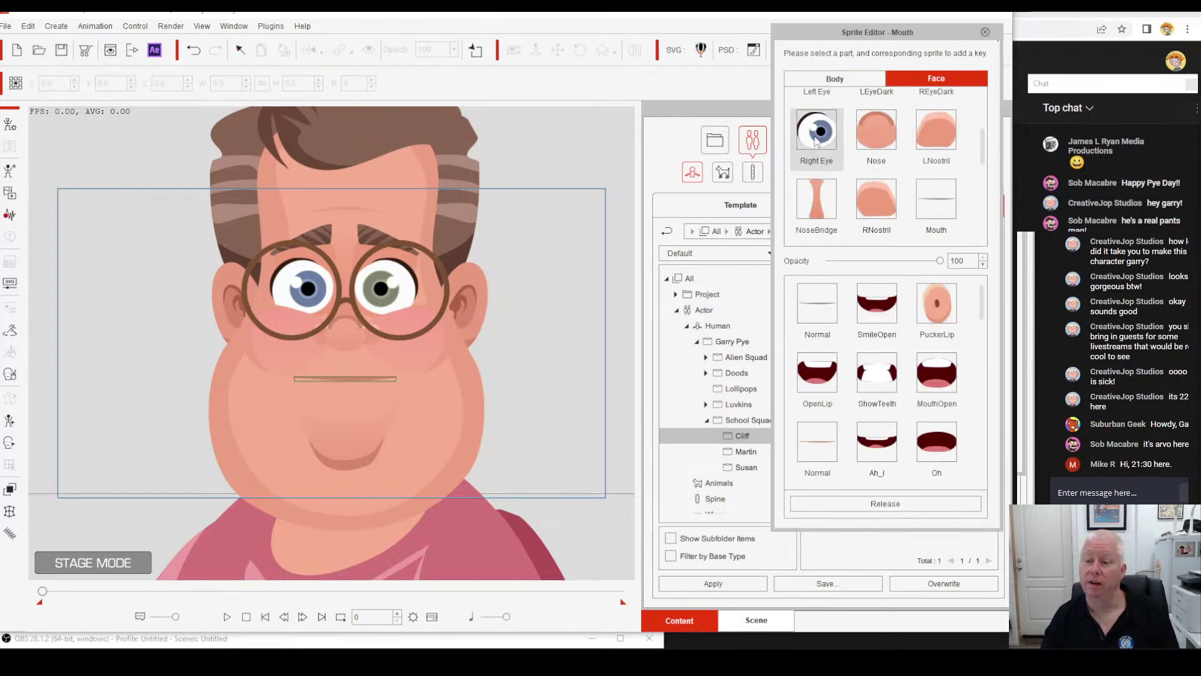
{"action": "scroll", "coordinate": [817, 135], "scroll_direction": "up", "scroll_amount": 2}
{"action": "left_click", "coordinate": [819, 241]}
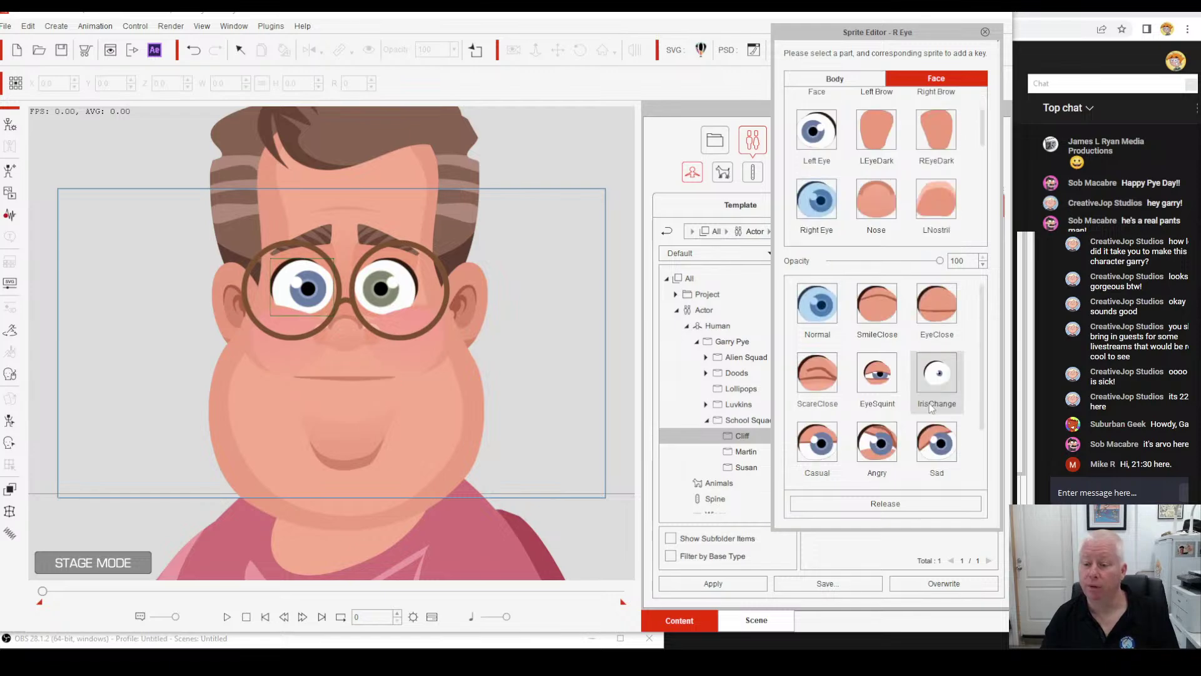
{"action": "scroll", "coordinate": [984, 351], "scroll_direction": "down", "scroll_amount": 1}
{"action": "scroll", "coordinate": [982, 344], "scroll_direction": "up", "scroll_amount": 1}
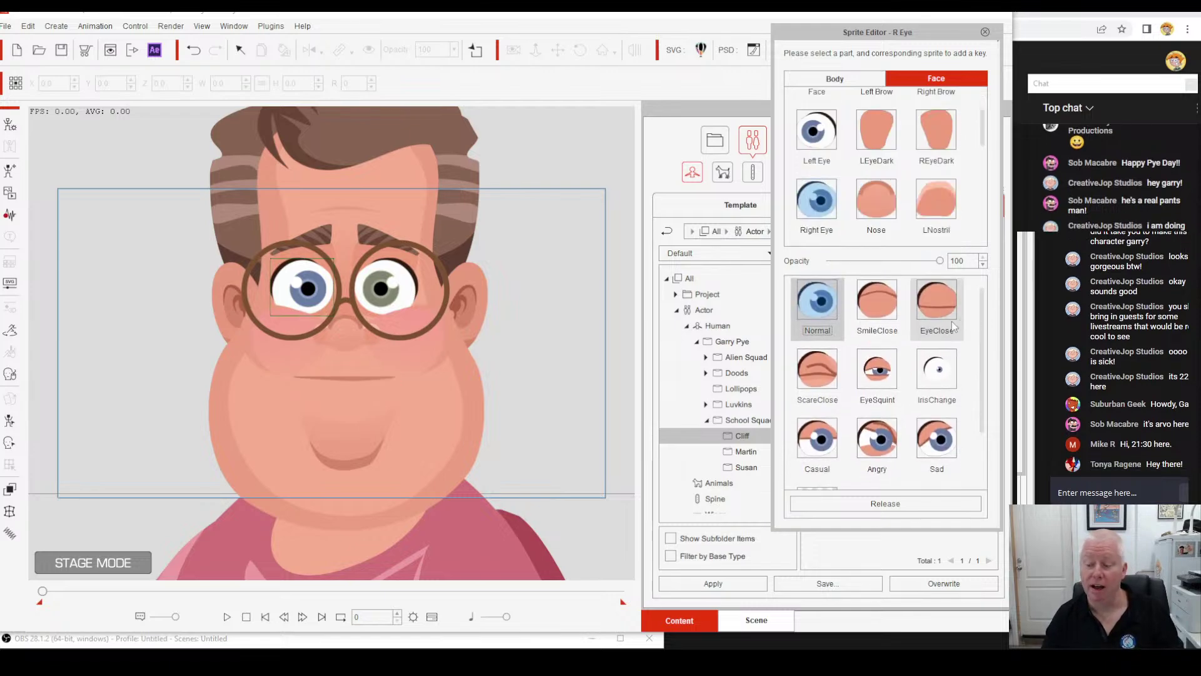
{"action": "left_click", "coordinate": [884, 376]}
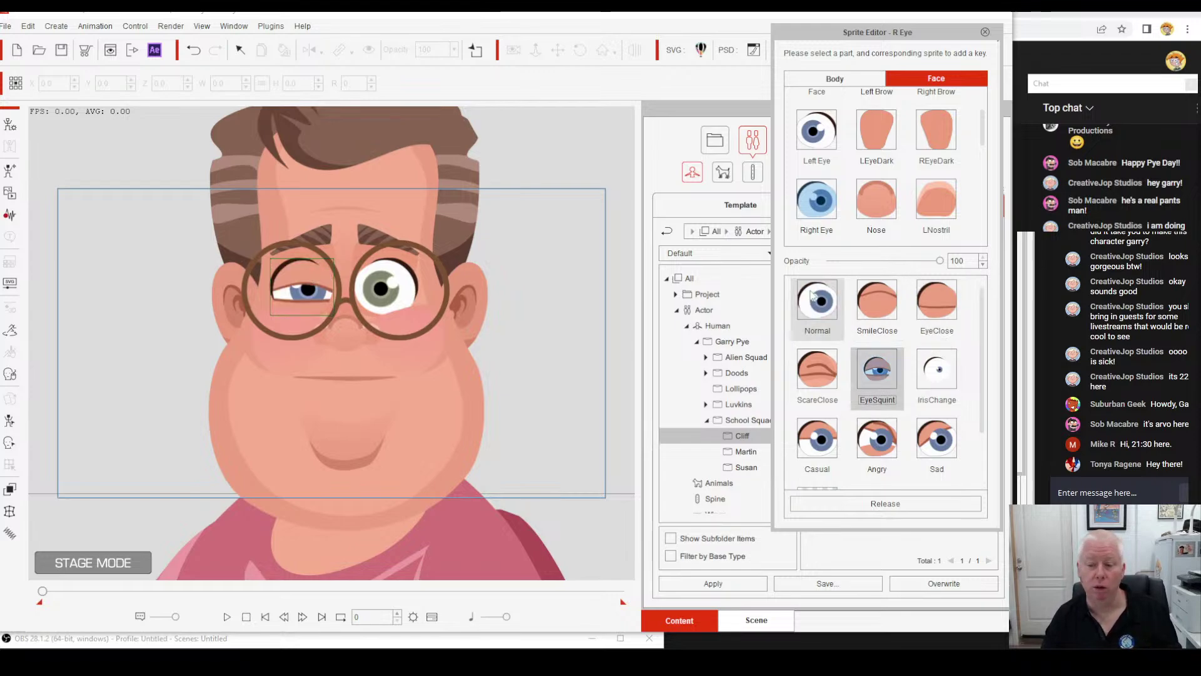
Test the EyeSquint and Sad sprites on the Left Eye, and leave it set to Angry.
{"action": "left_click", "coordinate": [817, 148]}
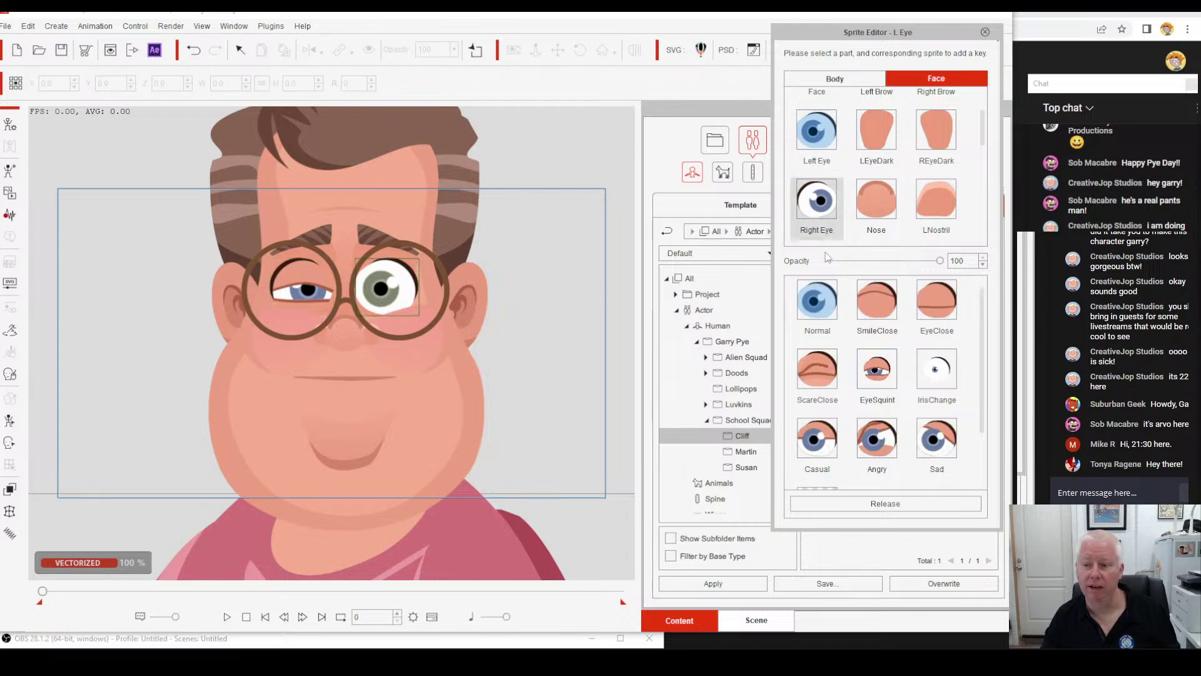
{"action": "left_click", "coordinate": [875, 375]}
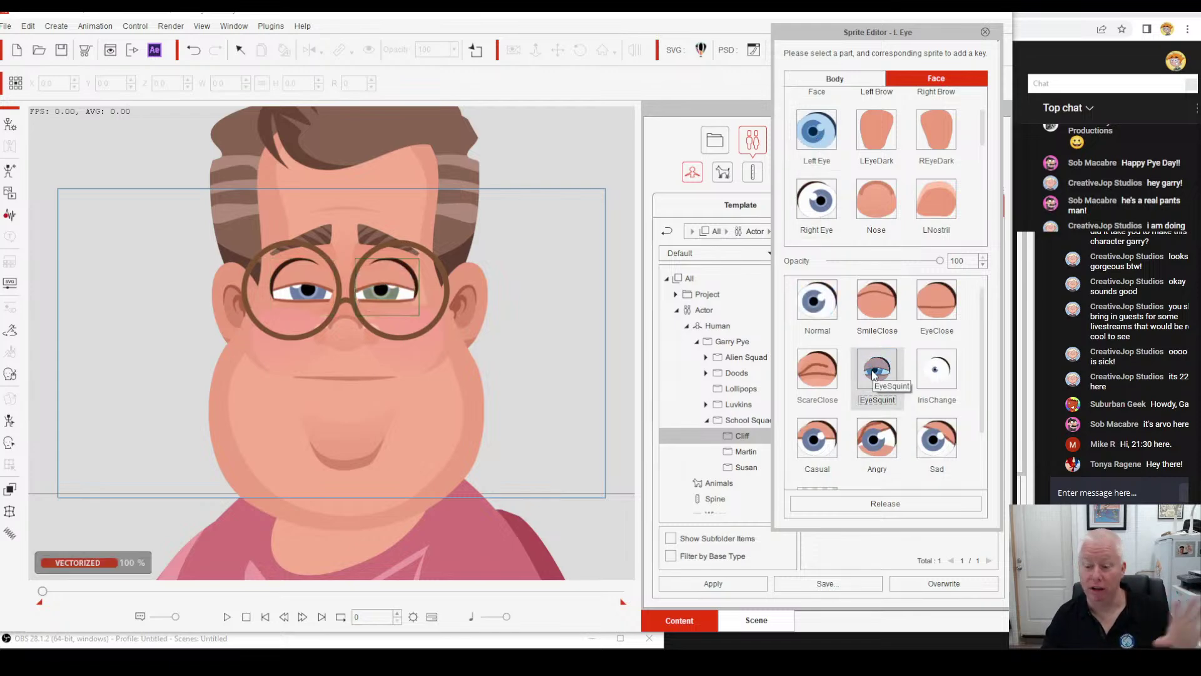
{"action": "left_click", "coordinate": [937, 438]}
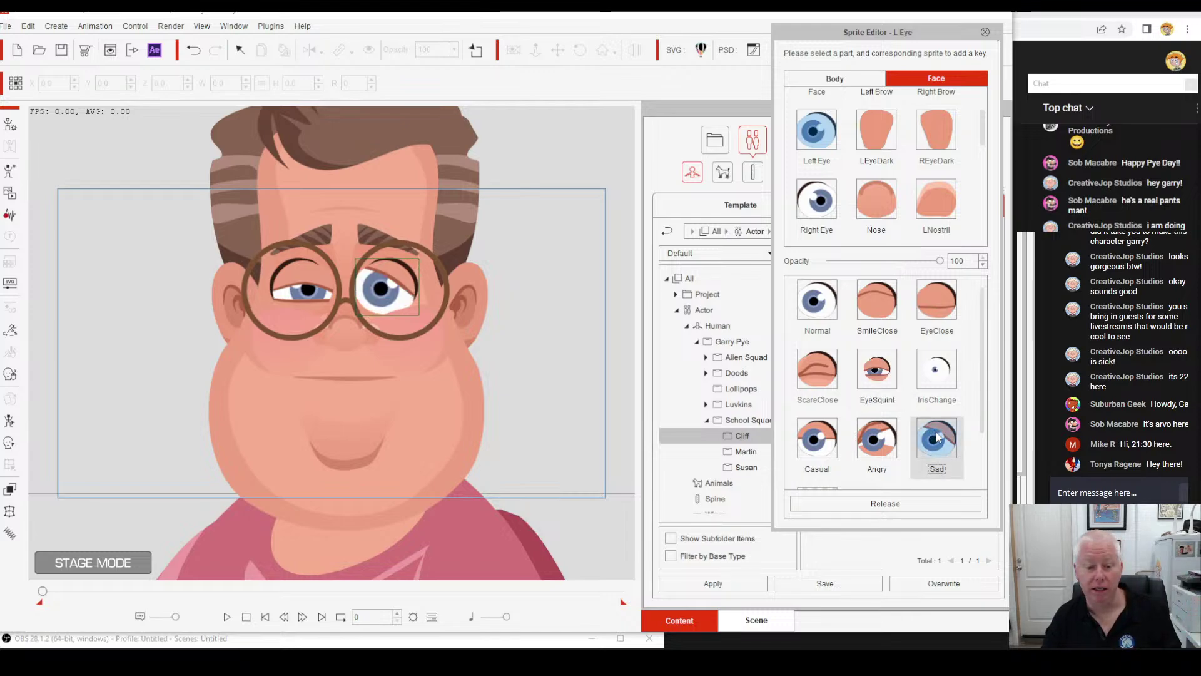
{"action": "left_click", "coordinate": [876, 446]}
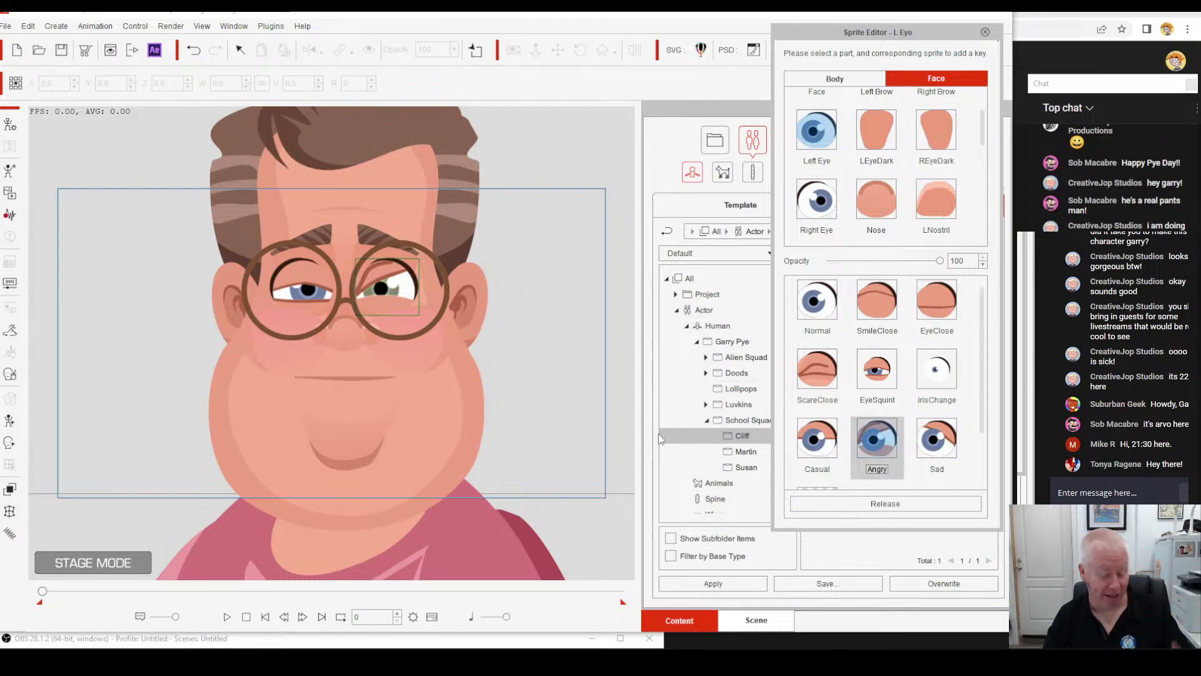
{"action": "scroll", "coordinate": [490, 393], "scroll_direction": "up", "scroll_amount": 5}
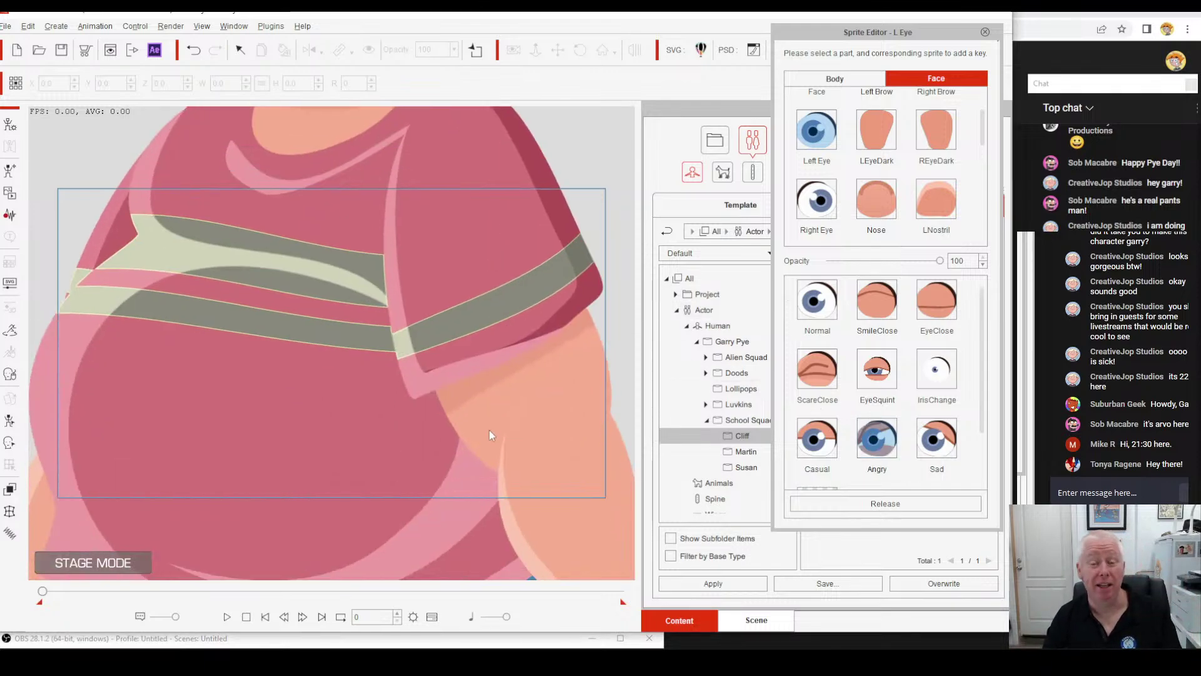
Check the left thigh's available sprites among the body parts in the Sprite Editor, and close the editor.
{"action": "scroll", "coordinate": [513, 430], "scroll_direction": "down", "scroll_amount": 5}
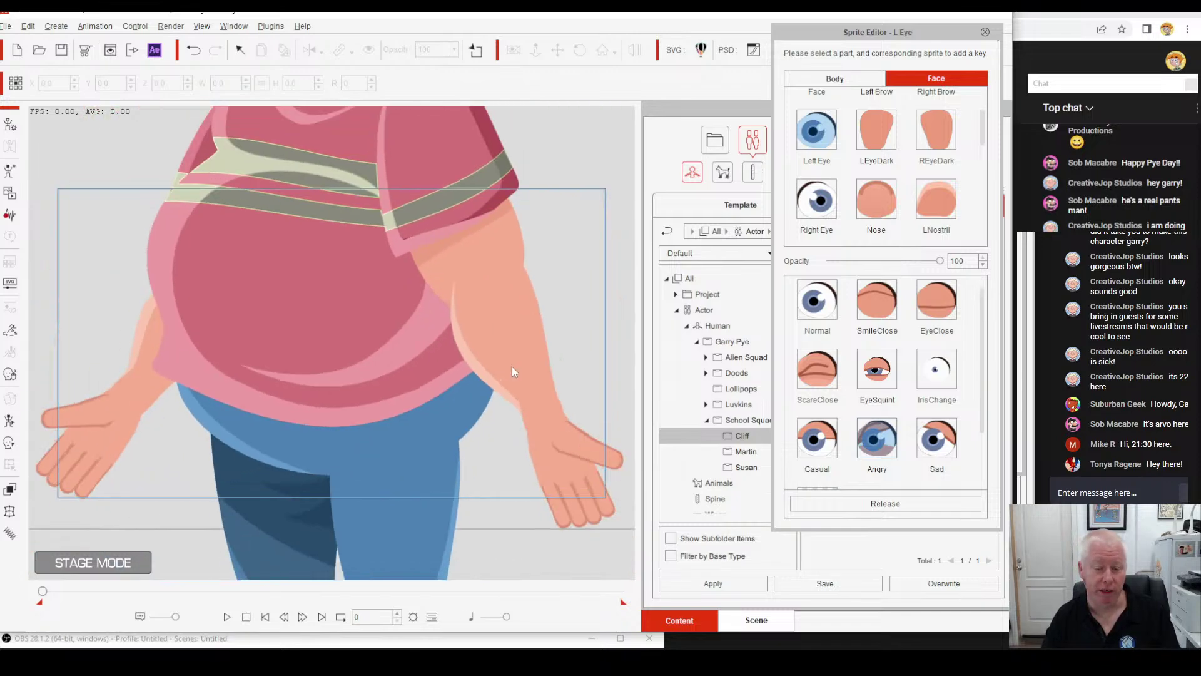
{"action": "scroll", "coordinate": [509, 329], "scroll_direction": "down", "scroll_amount": 3}
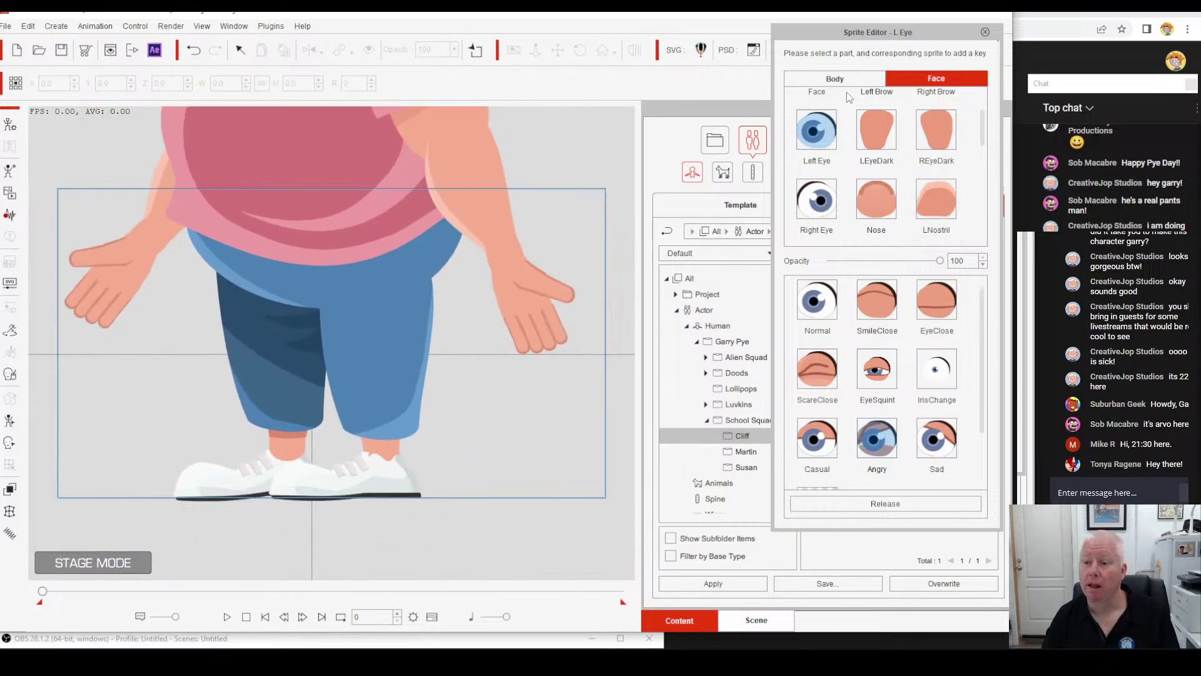
{"action": "left_click", "coordinate": [848, 78]}
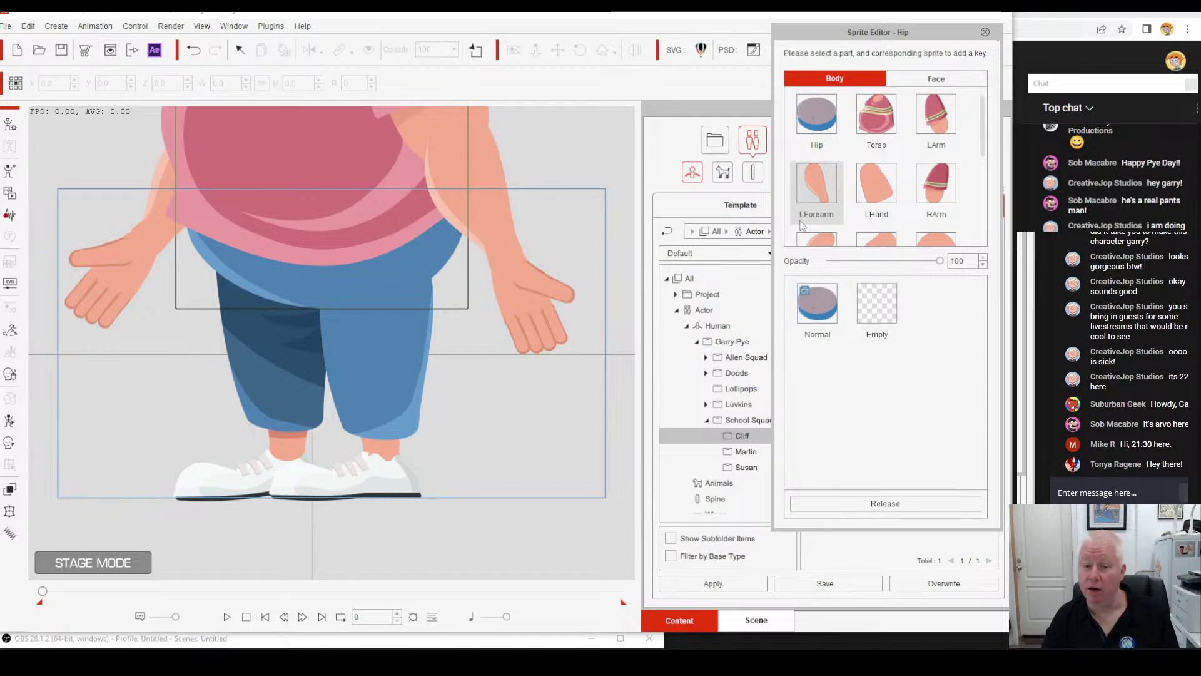
{"action": "left_click", "coordinate": [391, 352]}
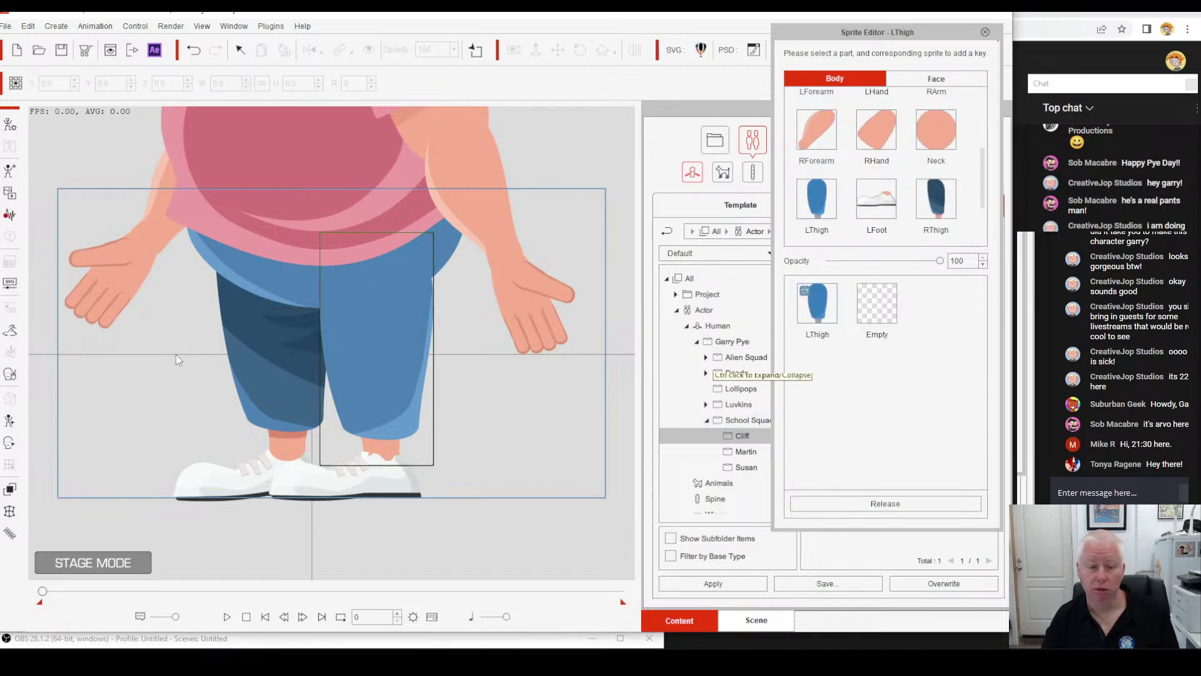
{"action": "left_click", "coordinate": [986, 31]}
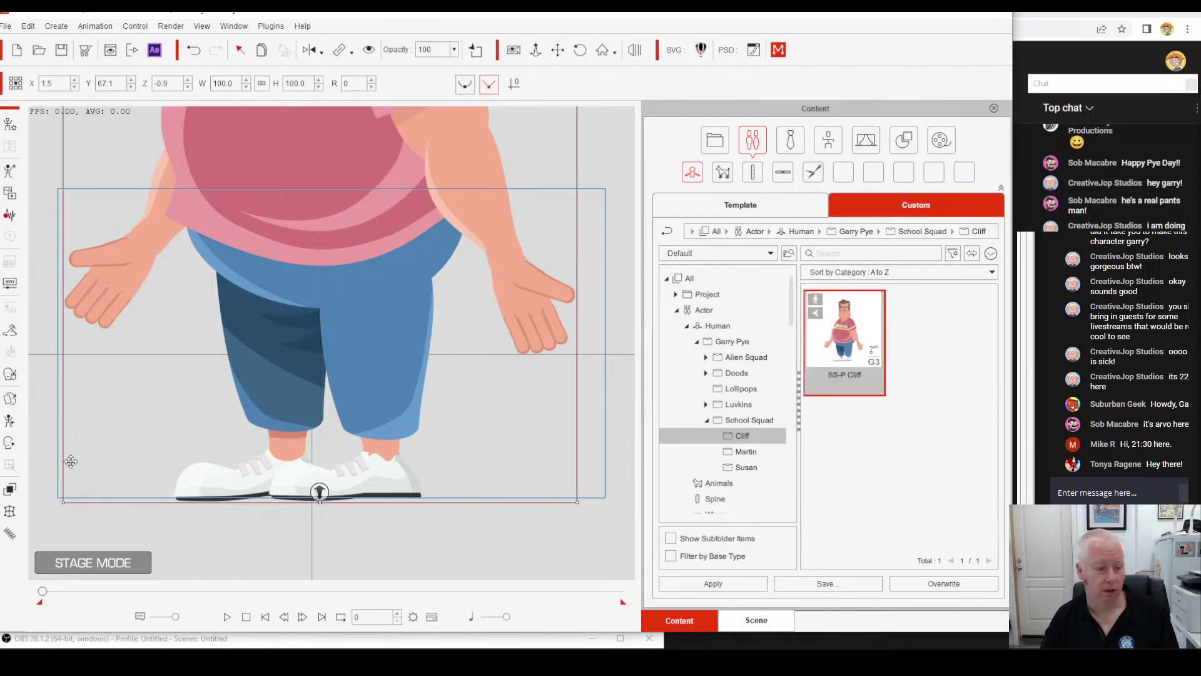
Open SVG Color Adjustment for the Cliff character, try a hue of -103 on the Pants group under Clothing, and set it to 145.
{"action": "left_click", "coordinate": [10, 283]}
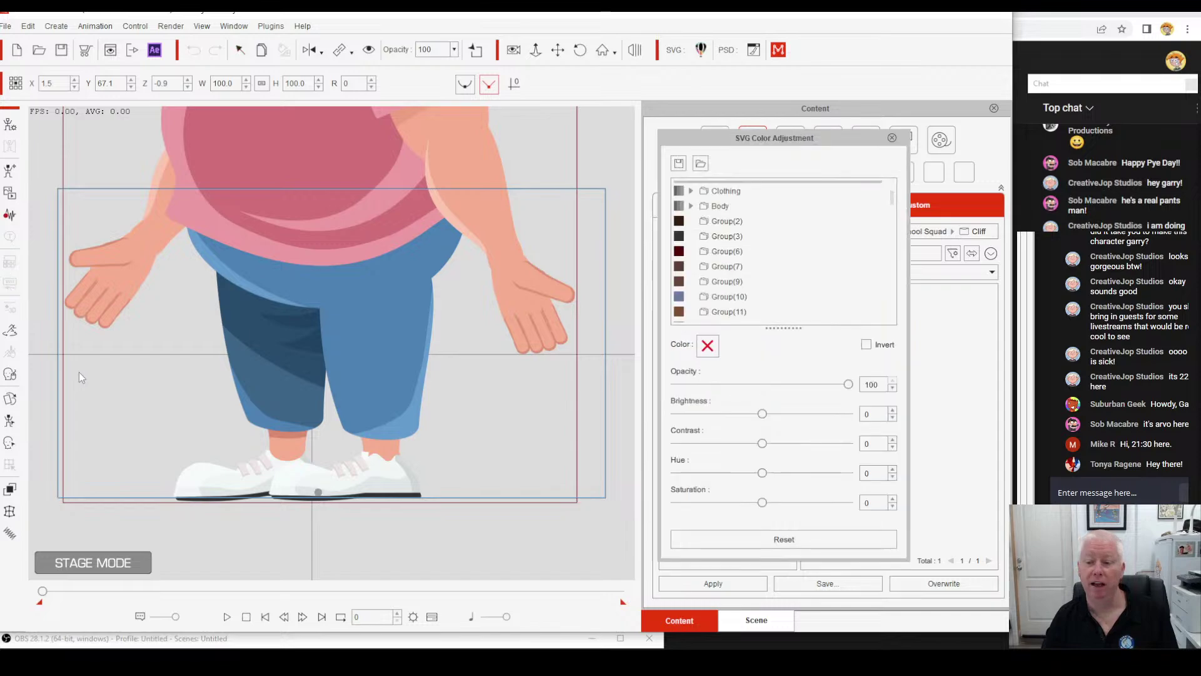
{"action": "left_click", "coordinate": [691, 190]}
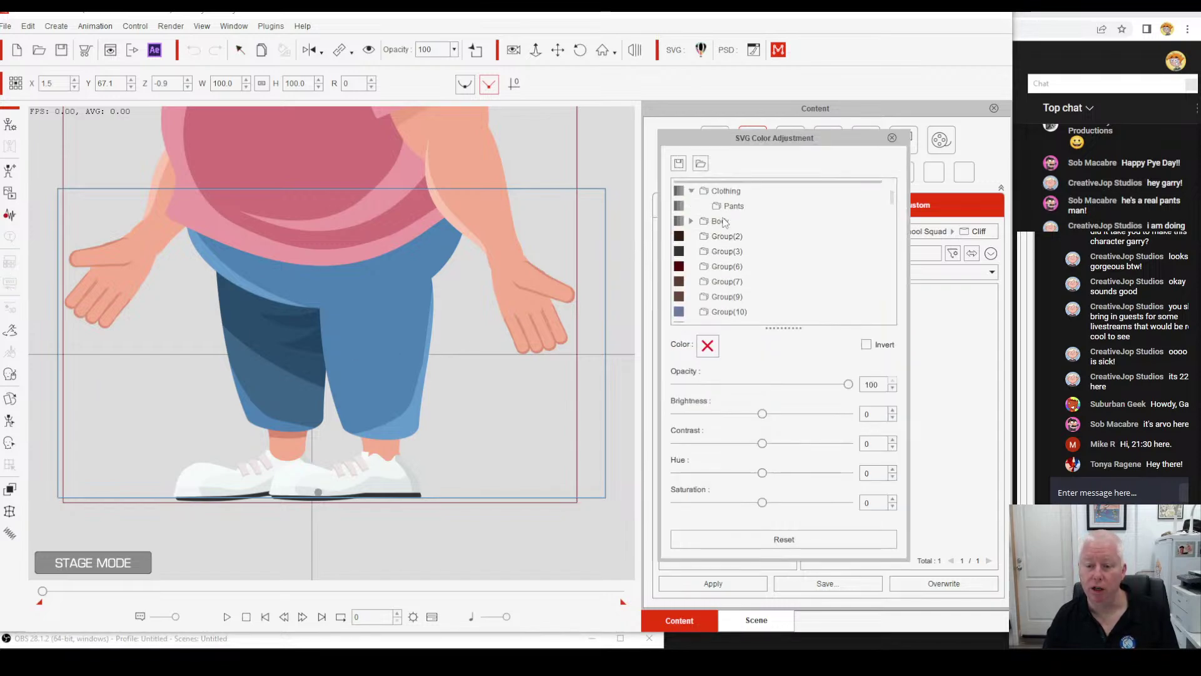
{"action": "left_click", "coordinate": [729, 207]}
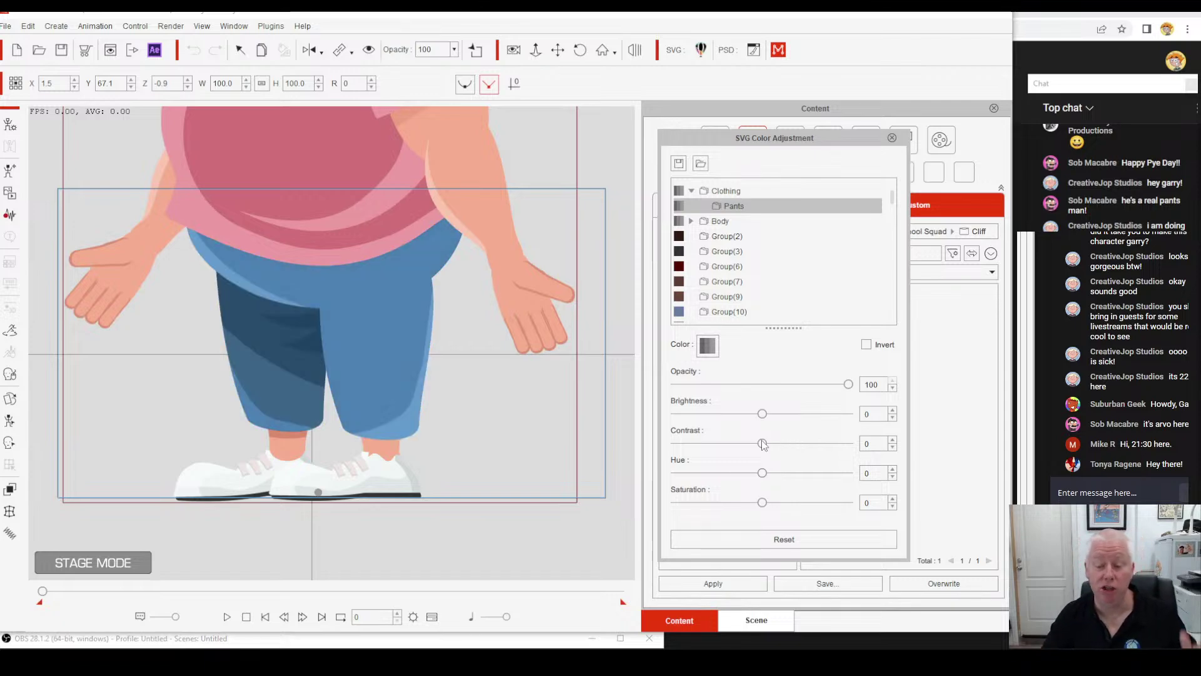
{"action": "left_click", "coordinate": [712, 470]}
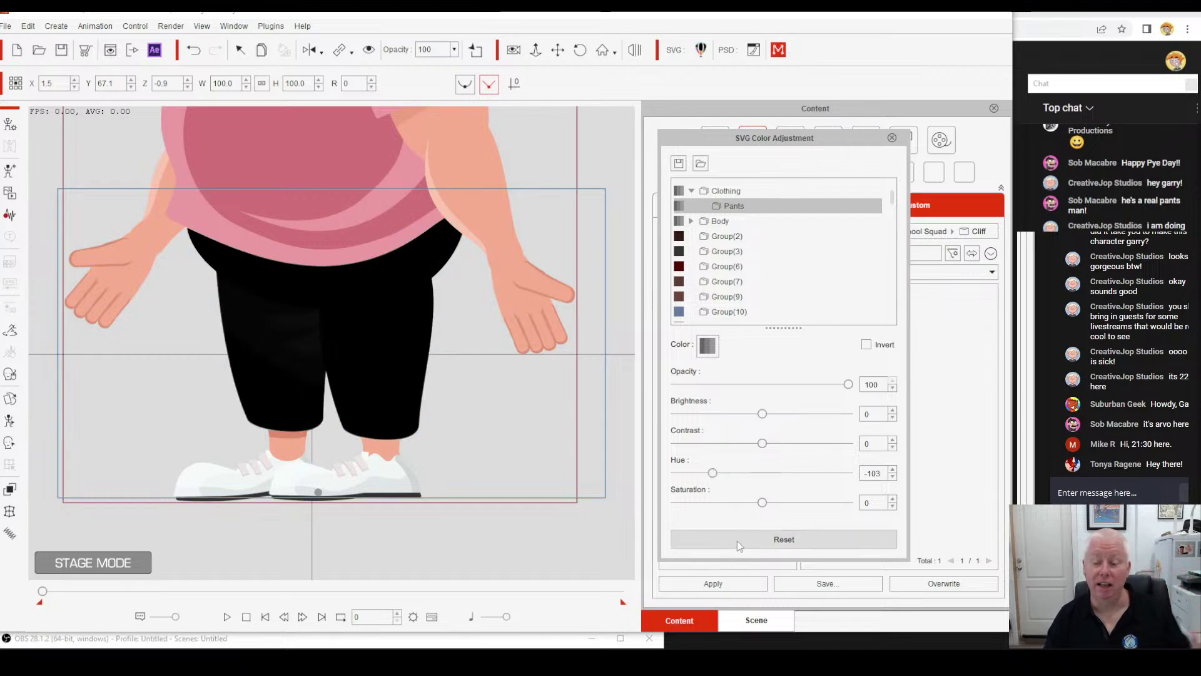
{"action": "left_click", "coordinate": [832, 473]}
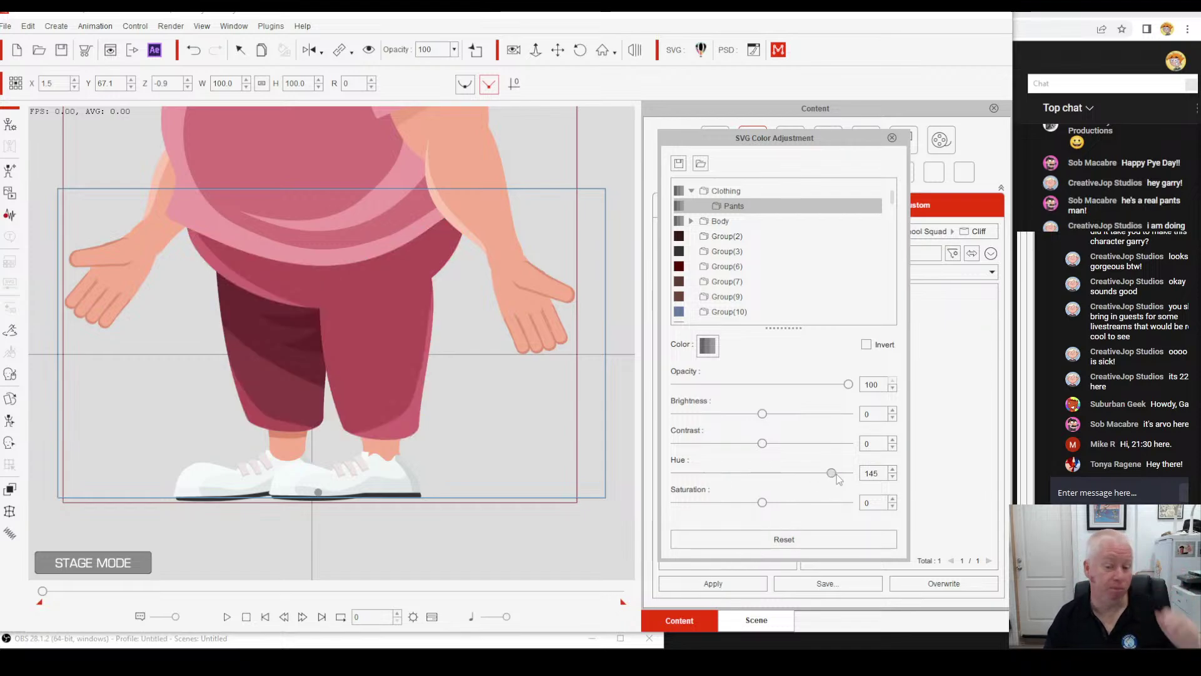